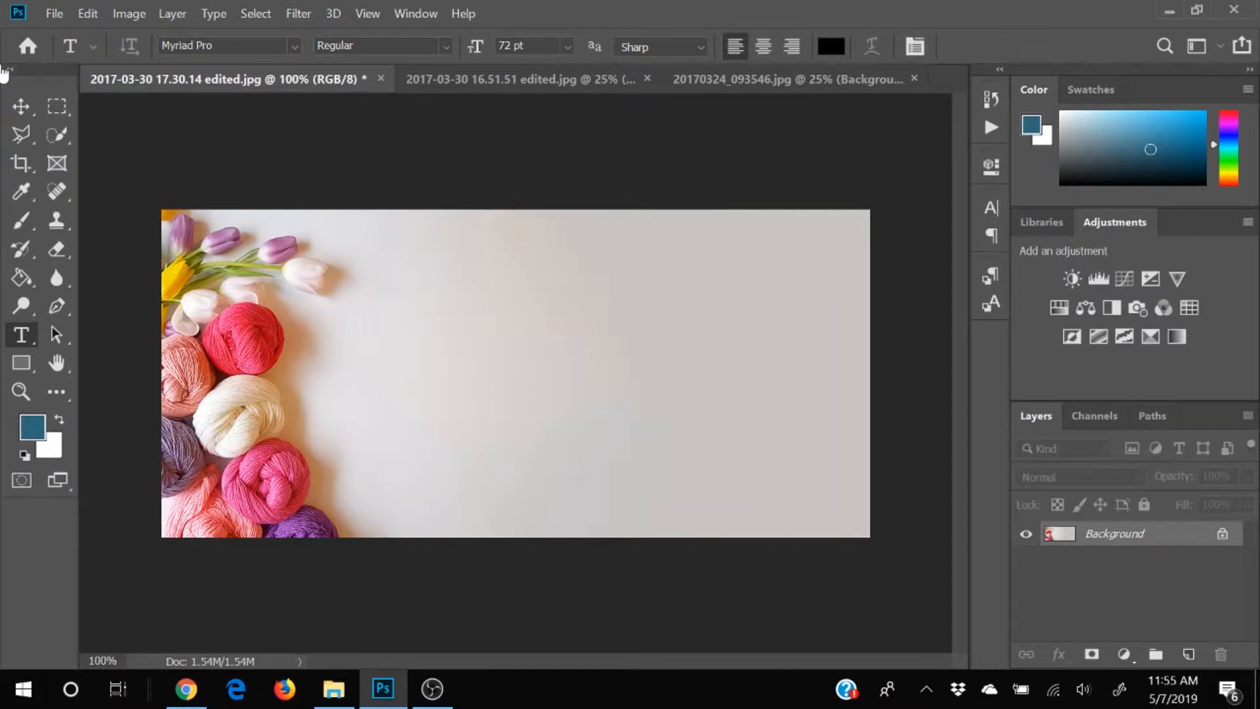
Step: Draw a rectangle shape about 307 × 78 px in the empty lower-right area of the photo and display its shape properties
left_click(20, 366)
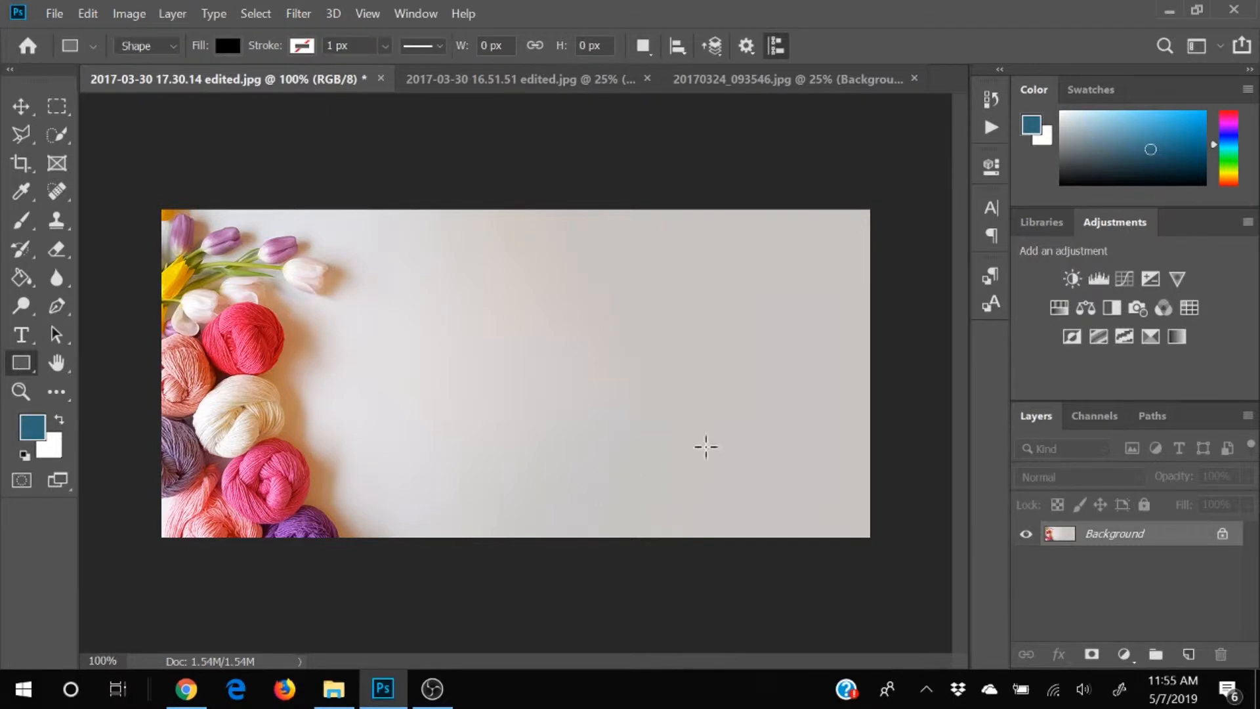
left_click_drag(553, 436, 754, 488)
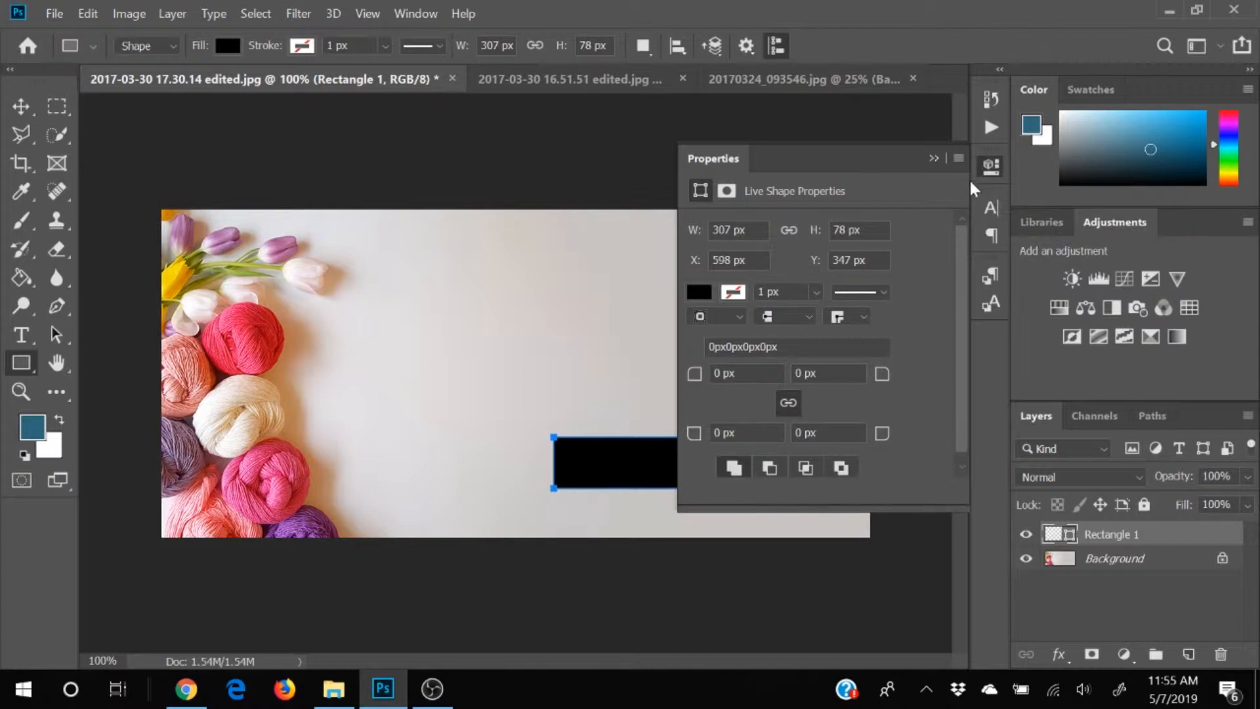
left_click(934, 158)
left_click(989, 168)
Step: Set the rectangle's fill to the light purple bc79b1 sampled from a tulip, after trying other custom and sampled colours
left_click(700, 293)
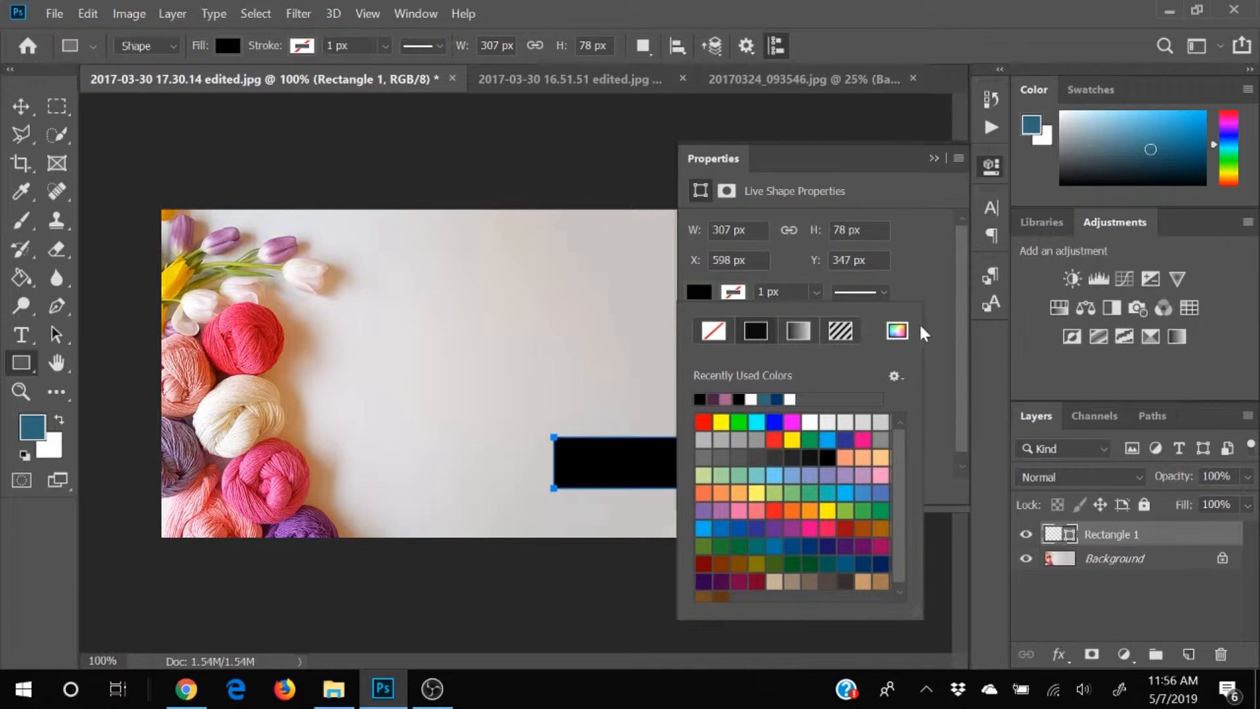
left_click(897, 331)
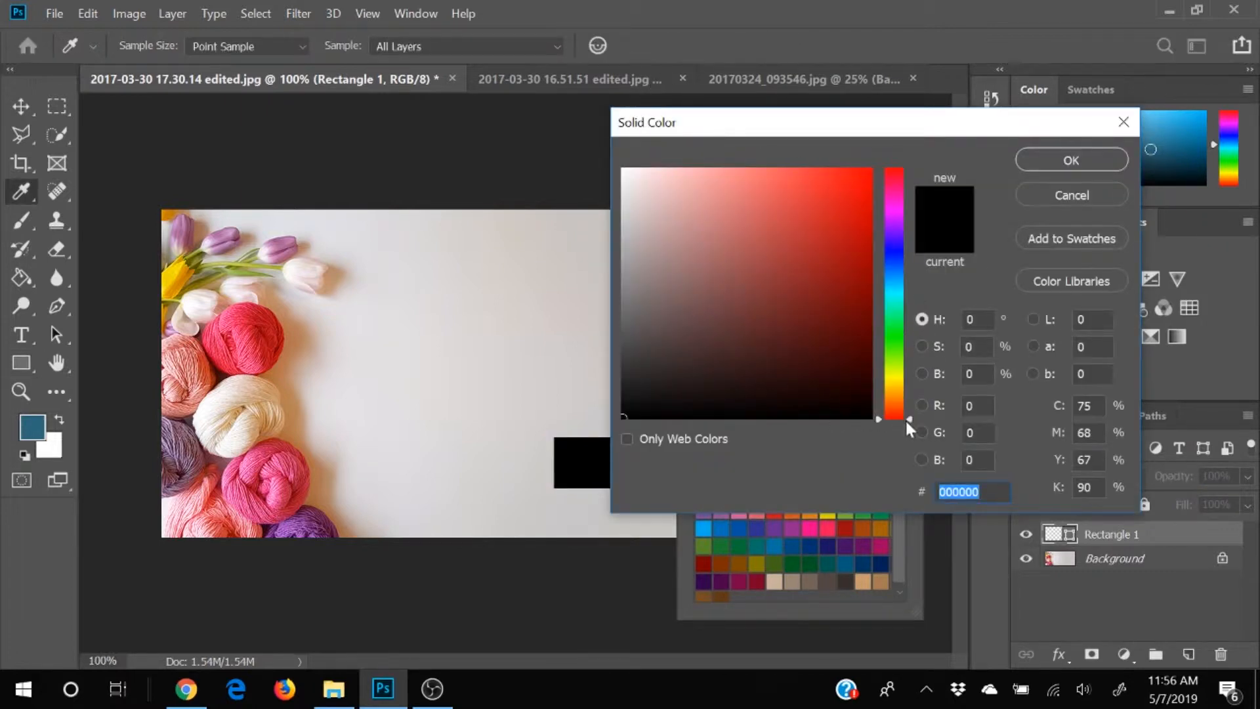
left_click_drag(907, 422, 921, 250)
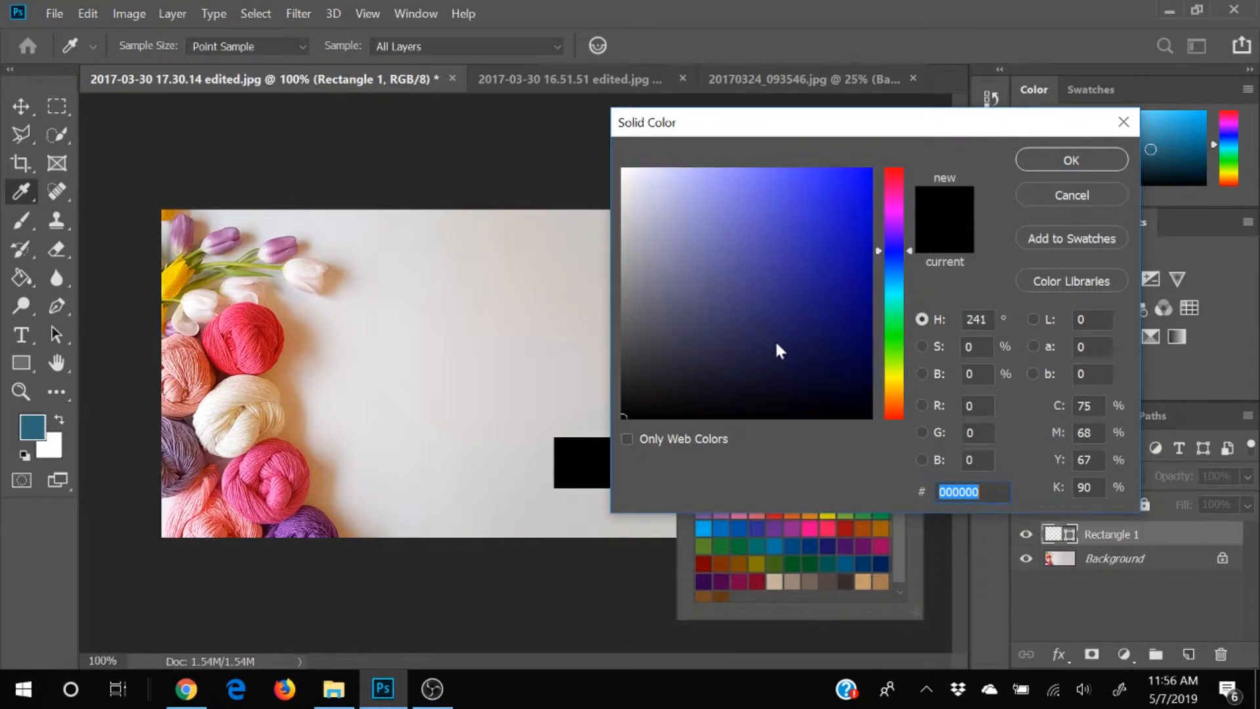
mouse_move(684, 376)
left_mouse_down()
mouse_move(665, 188)
mouse_move(754, 235)
mouse_move(788, 314)
left_mouse_up()
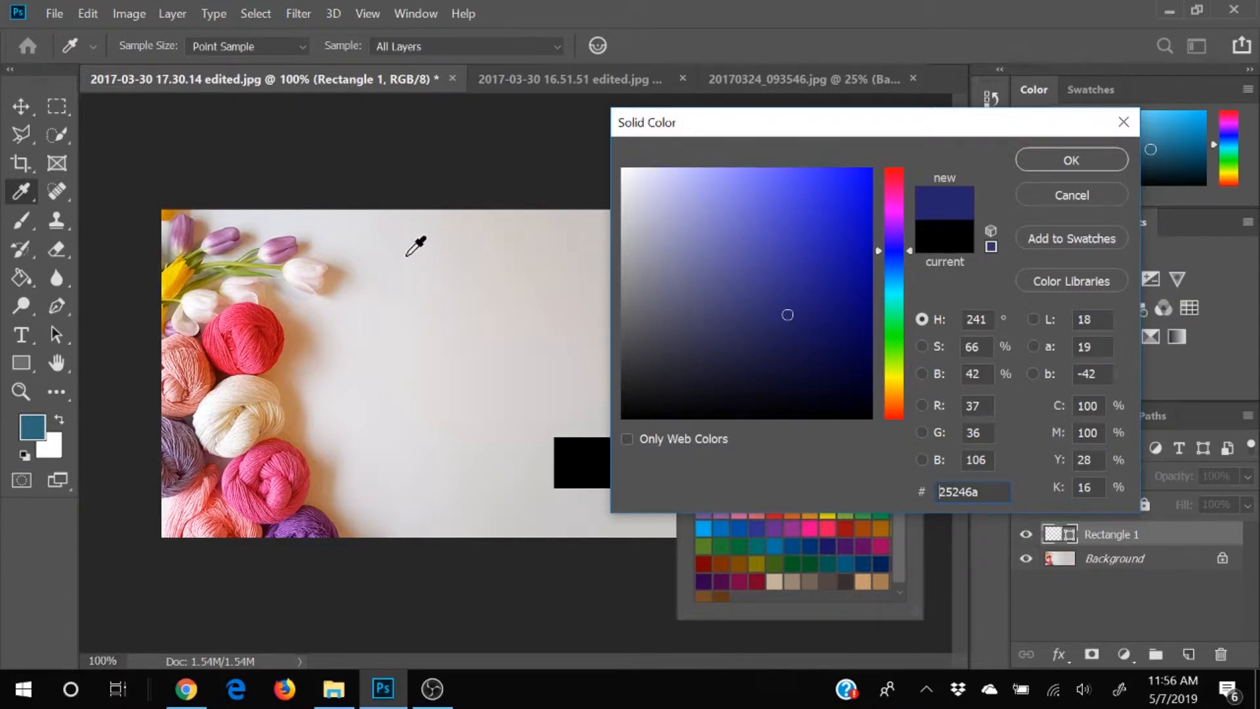
left_click(282, 249)
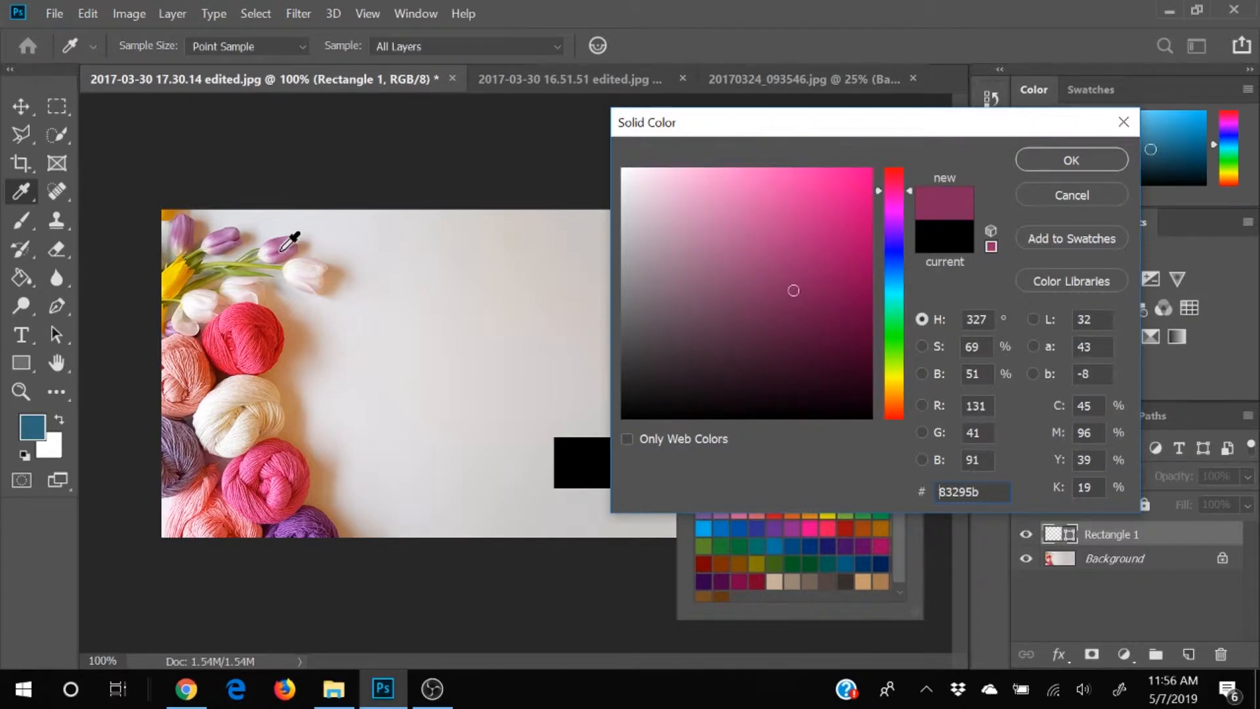
left_click(193, 259)
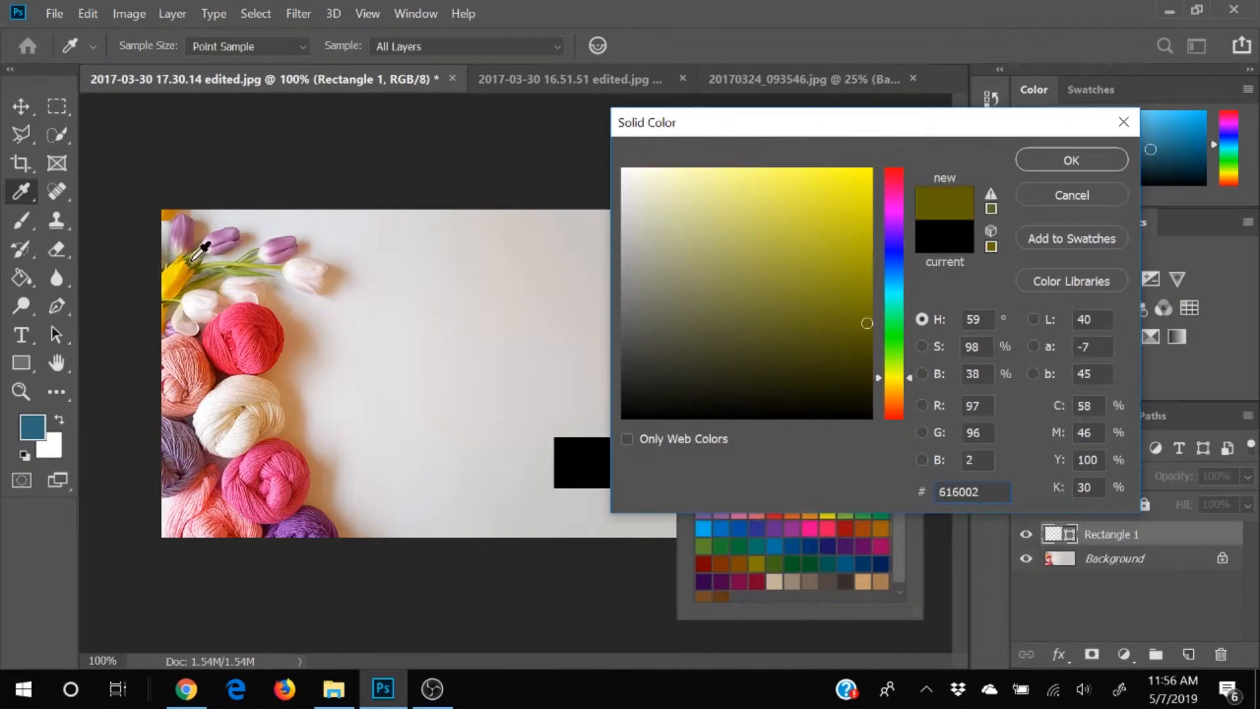
left_click_drag(217, 265, 216, 236)
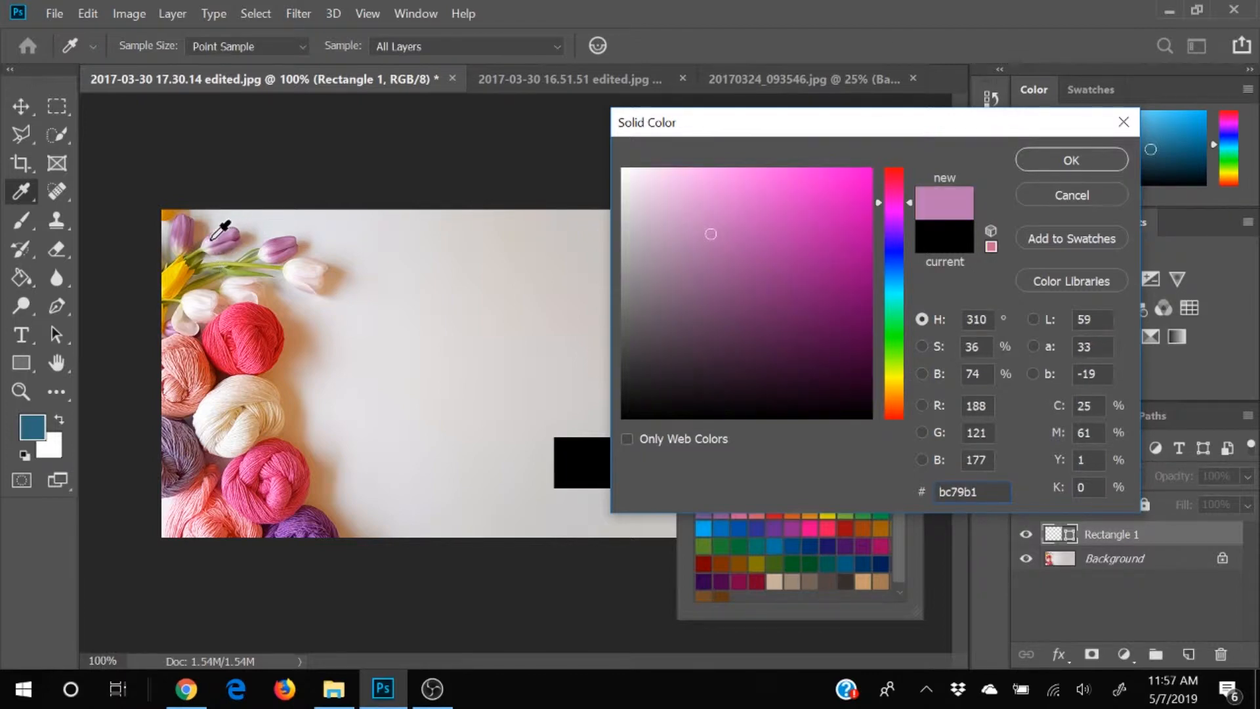
left_click(1116, 159)
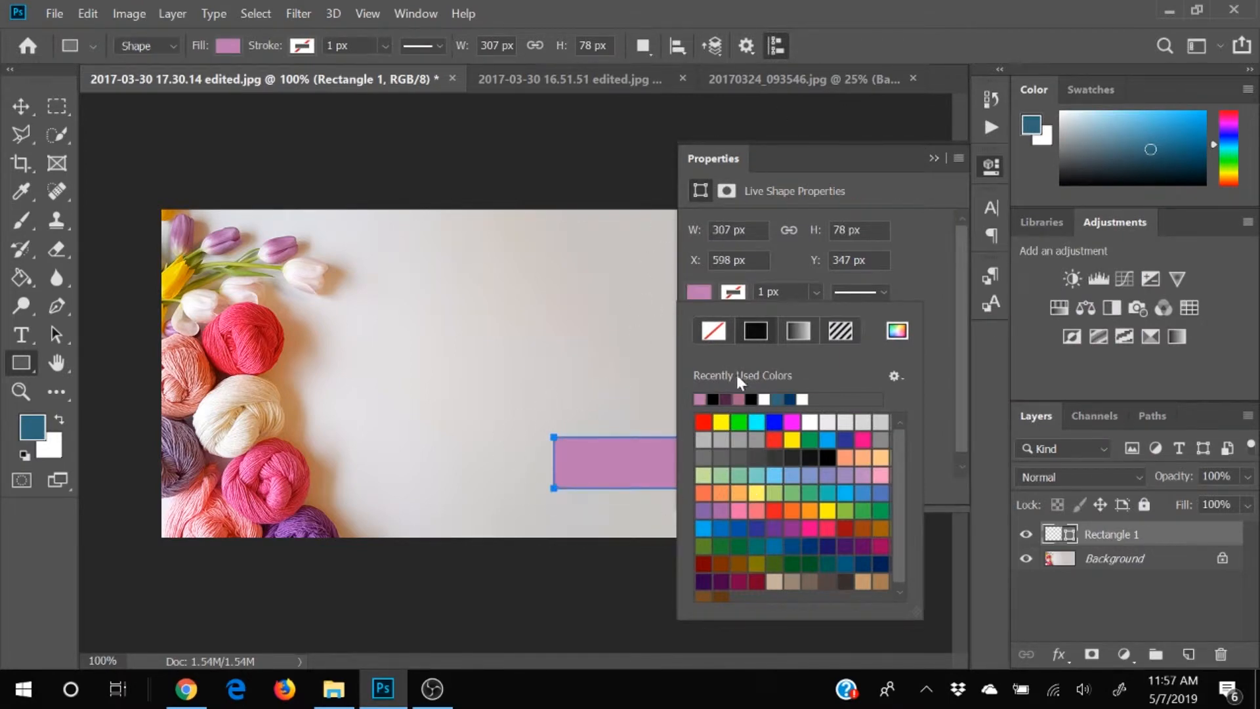
Step: Give the rectangle a black stroke 5 px wide
left_click(740, 293)
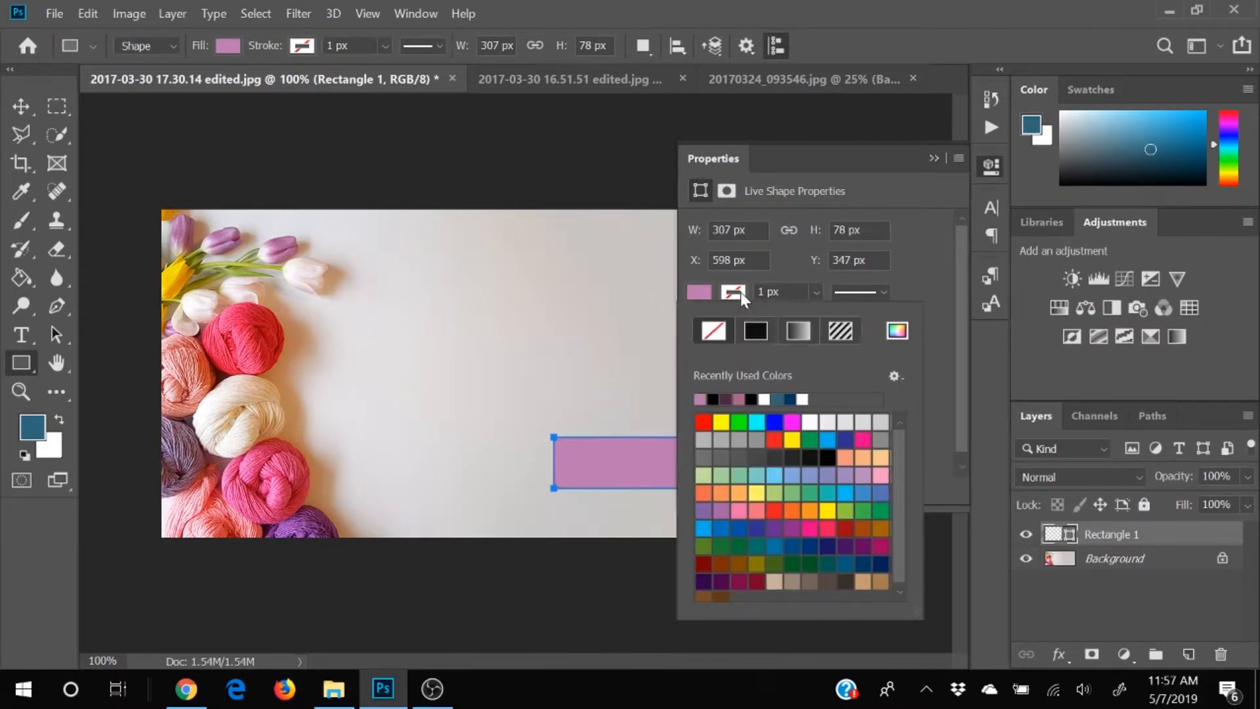
left_click(716, 400)
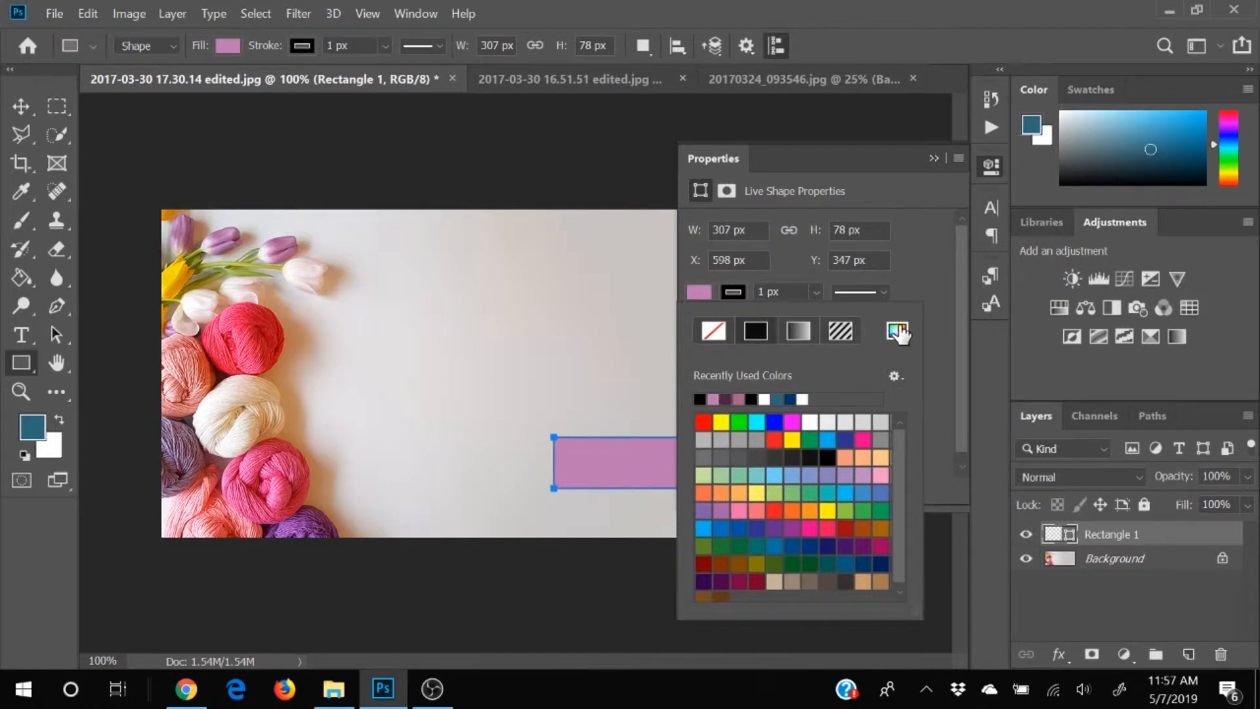
left_click(815, 294)
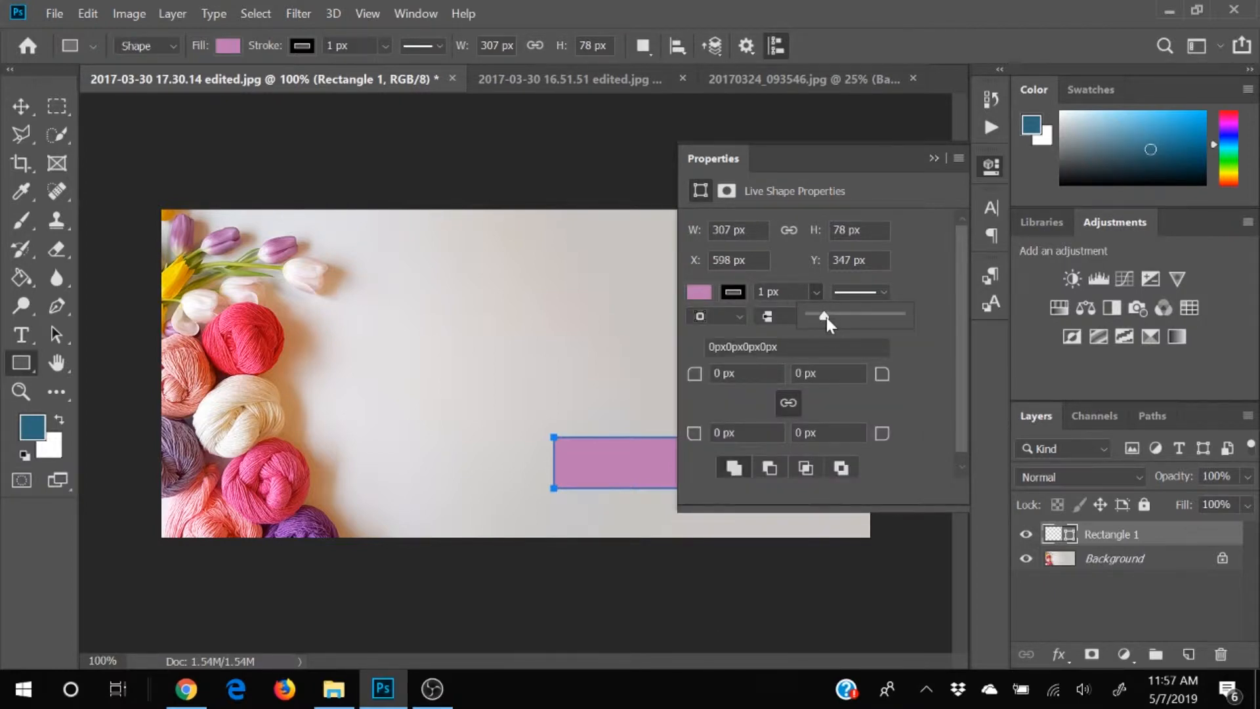
left_click_drag(826, 319, 834, 323)
key("Return")
type("5")
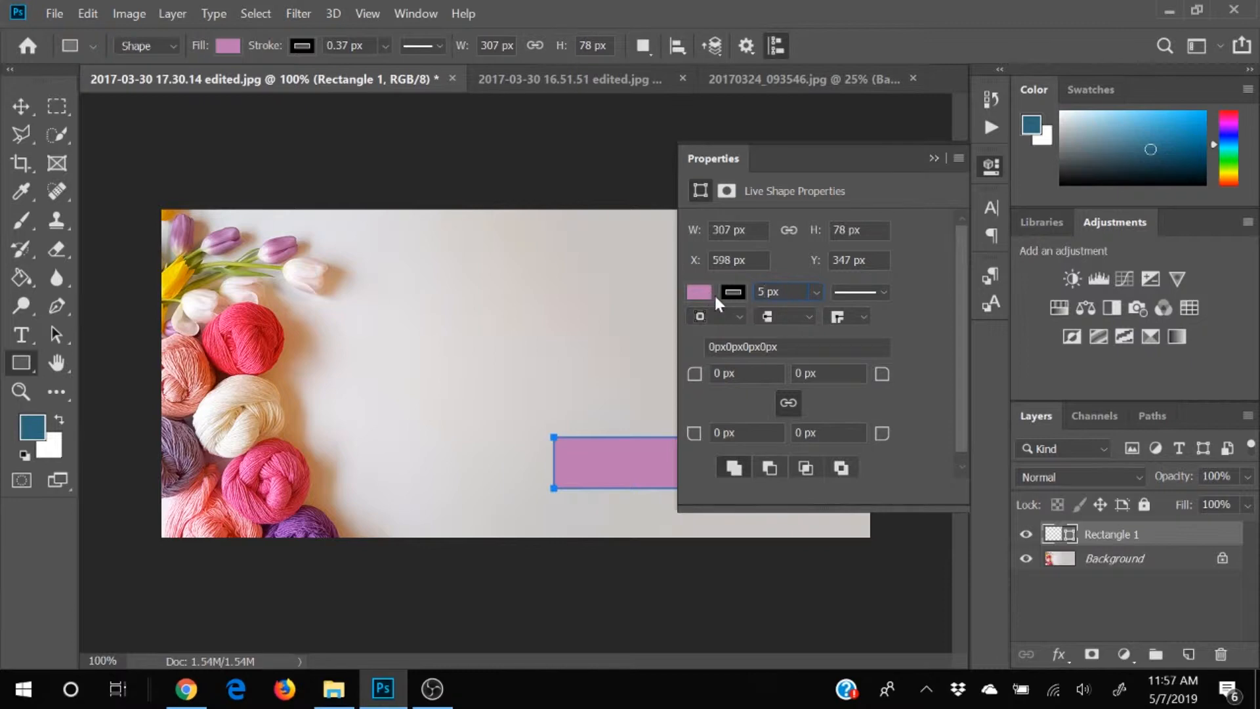
key("Return")
key("Tab")
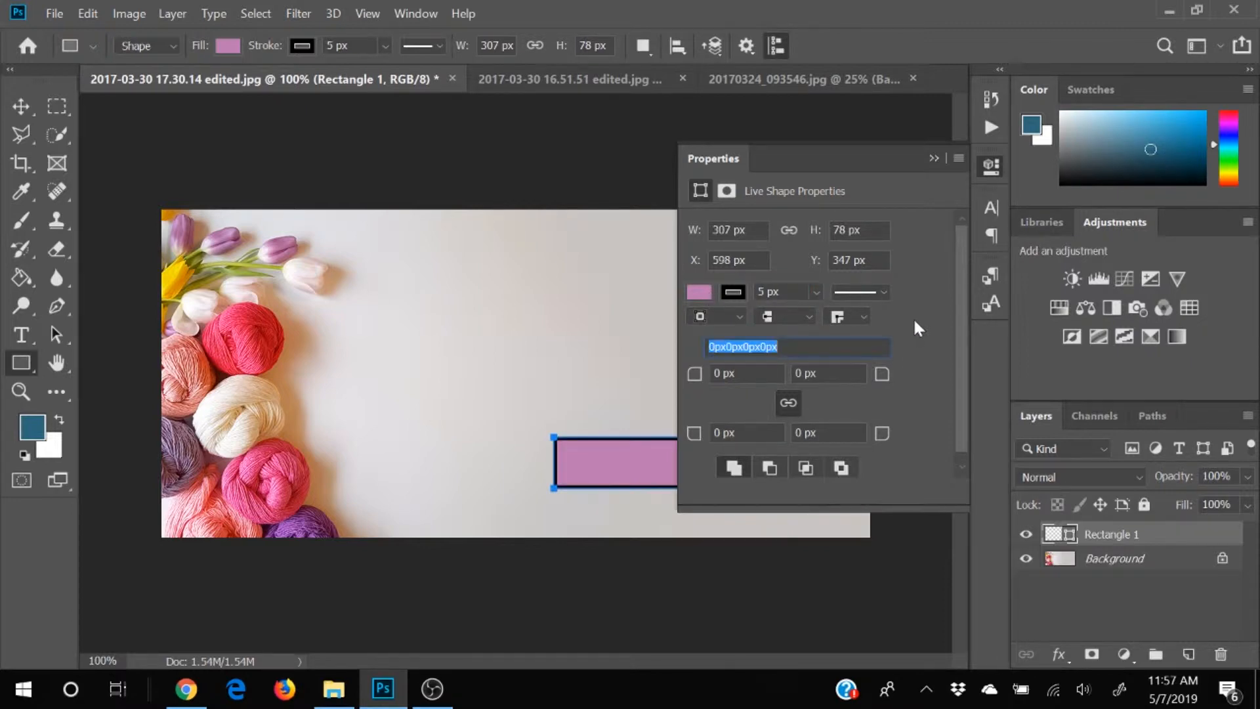
Step: Try the dotted and dashed stroke styles on the rectangle, then return it to a solid line
left_click(883, 293)
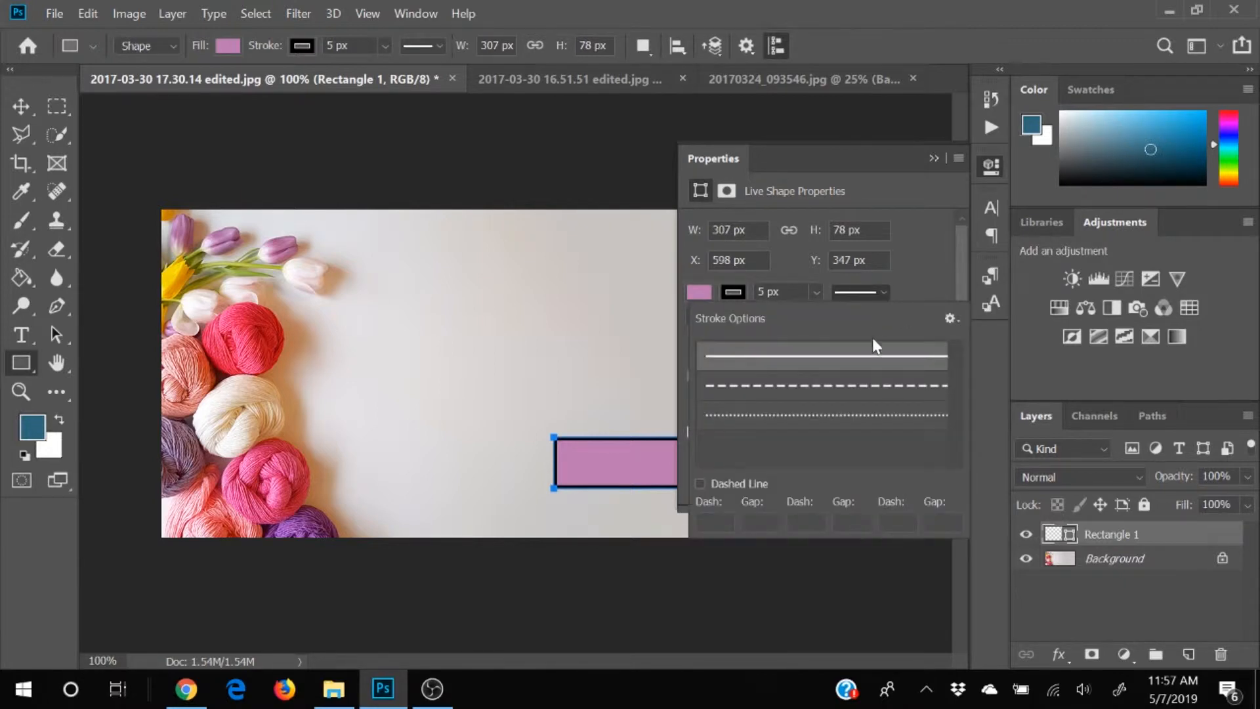
left_click(863, 427)
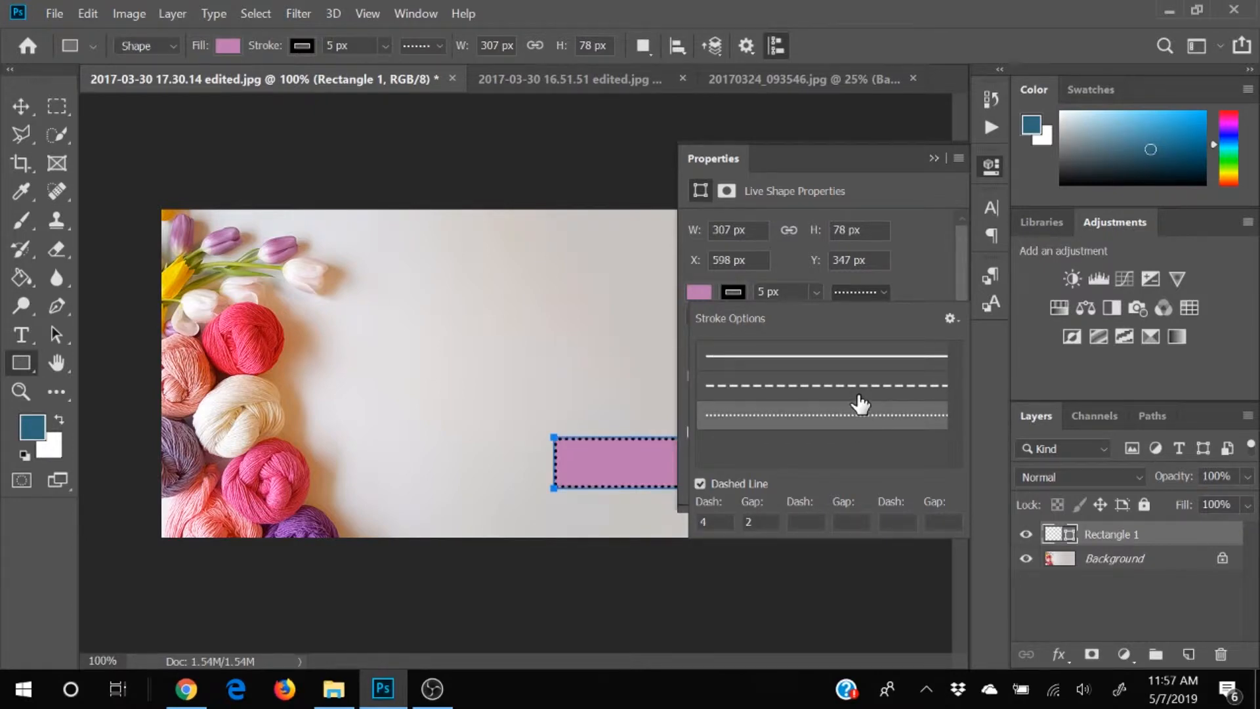
left_click(858, 393)
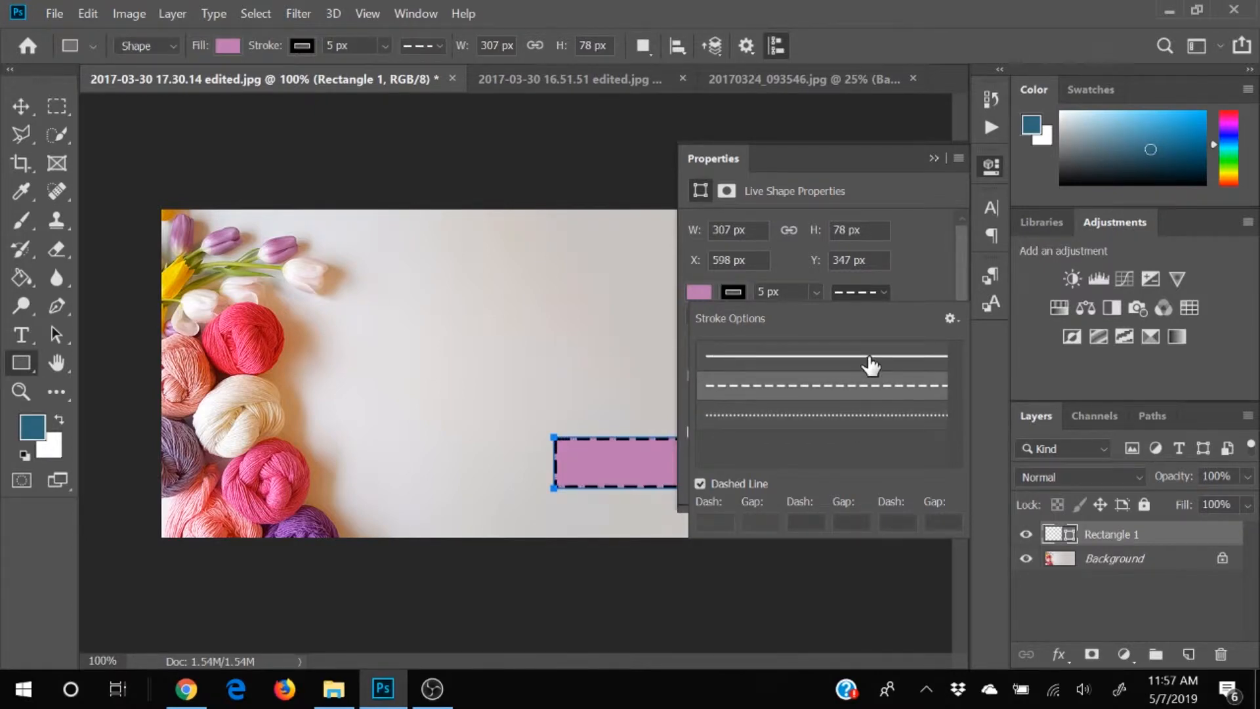
left_click(867, 360)
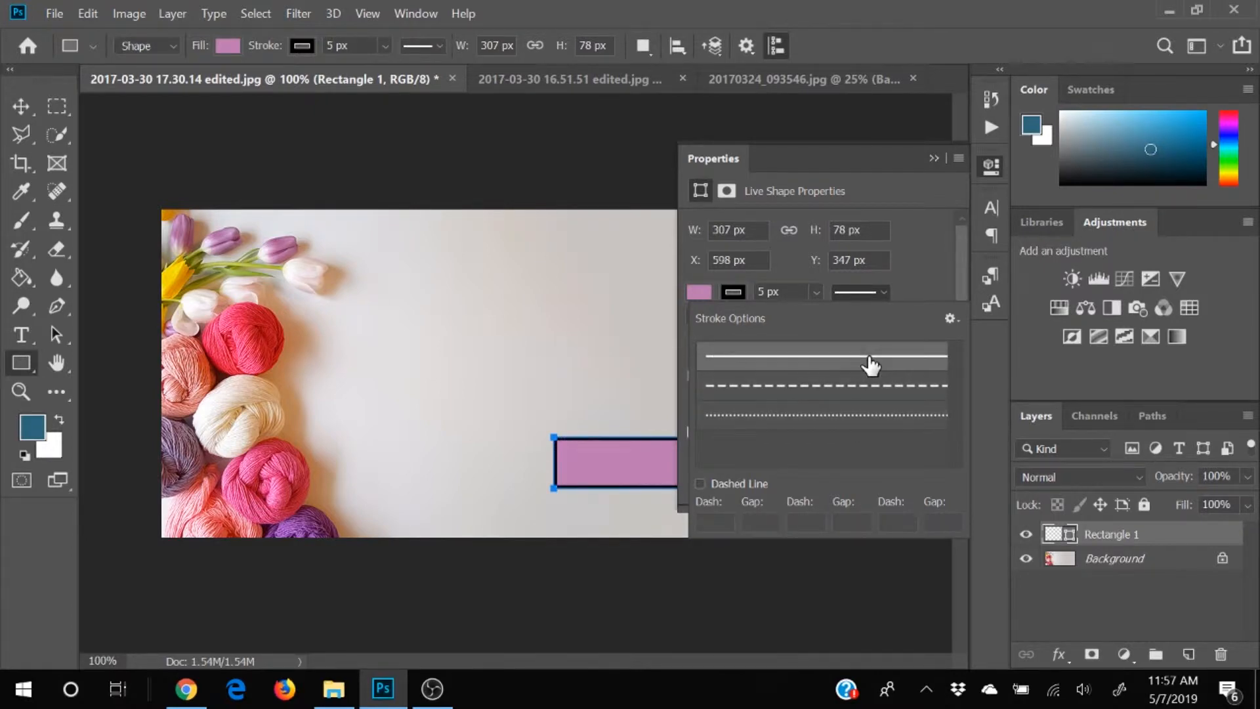
Step: Remove the rectangle's stroke by setting it to no colour, and collapse the shape properties
left_click(742, 291)
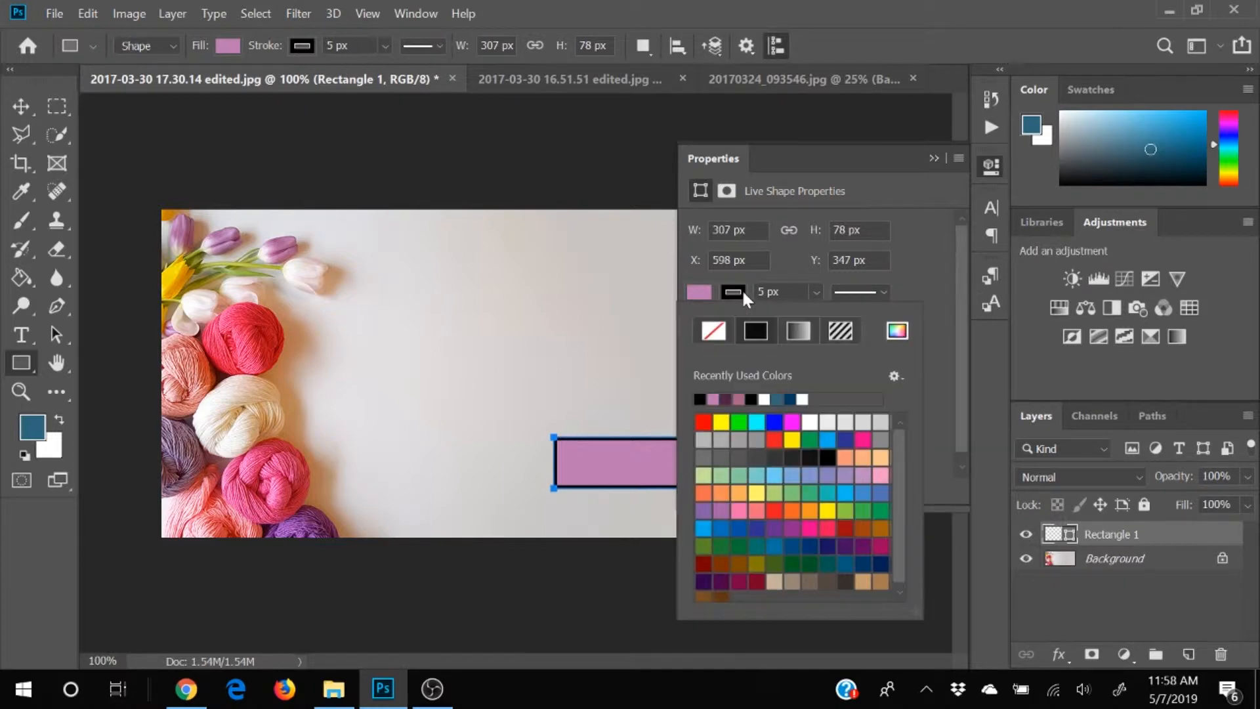
left_click(705, 337)
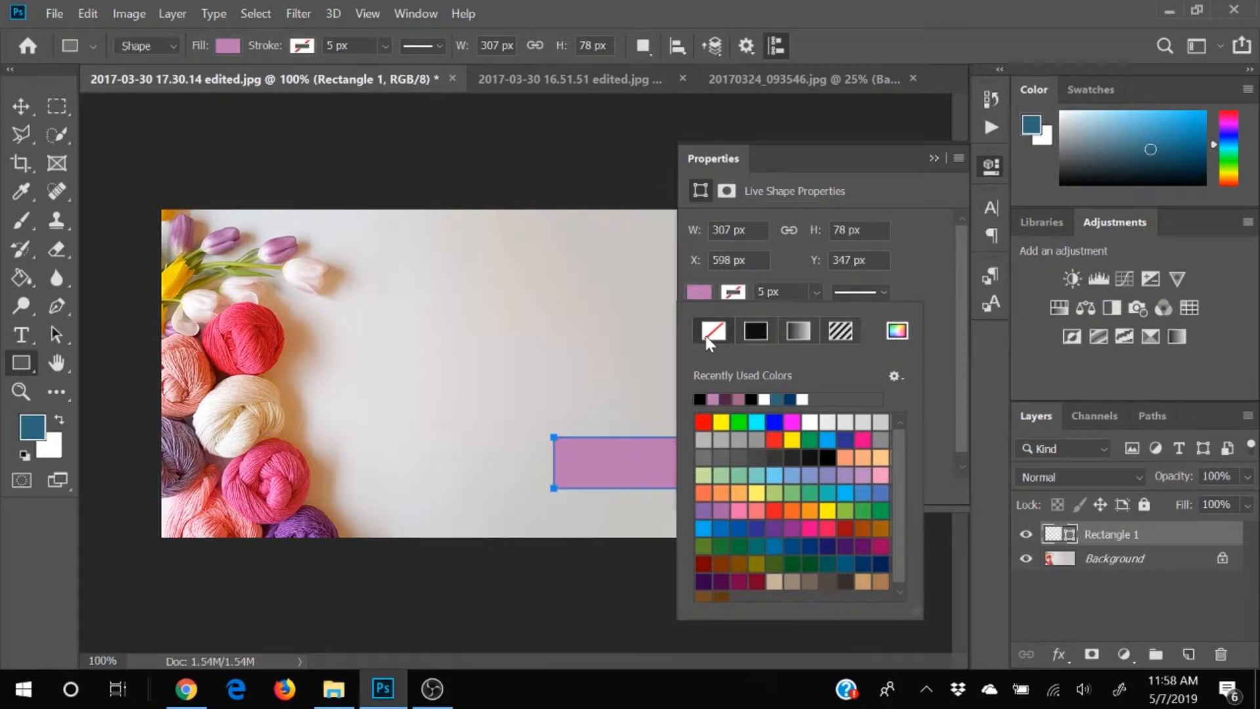
left_click(924, 275)
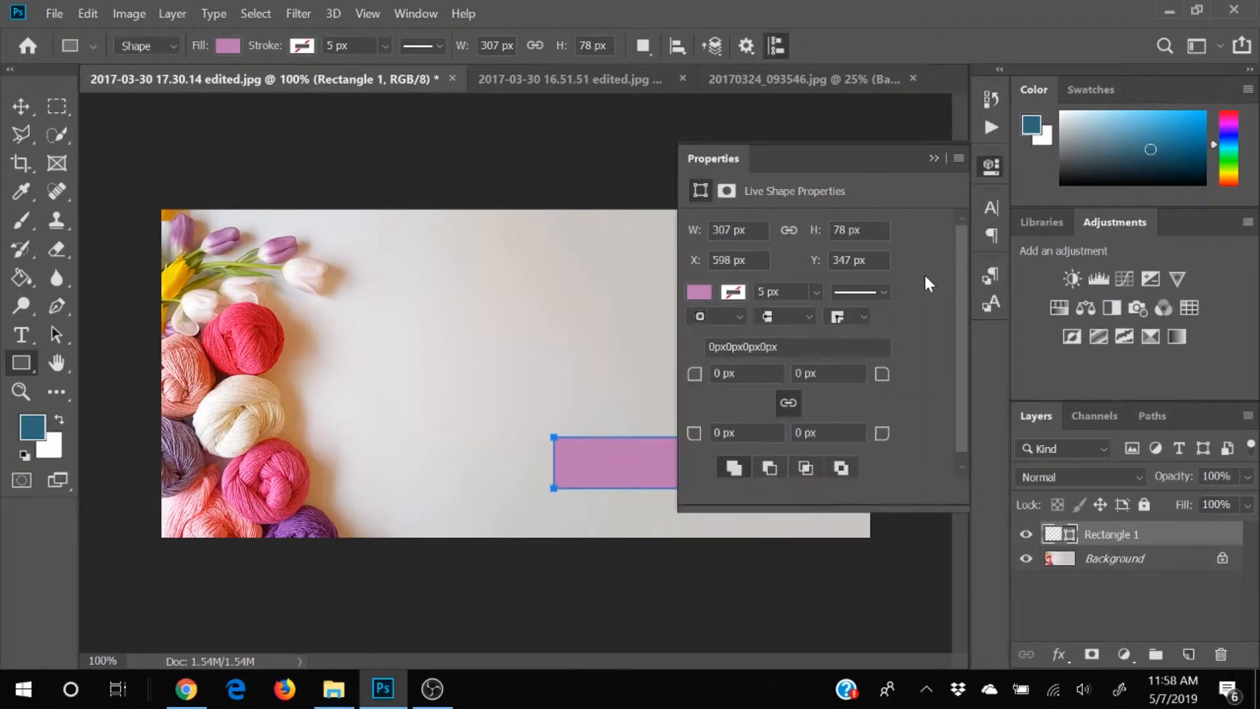
left_click(934, 158)
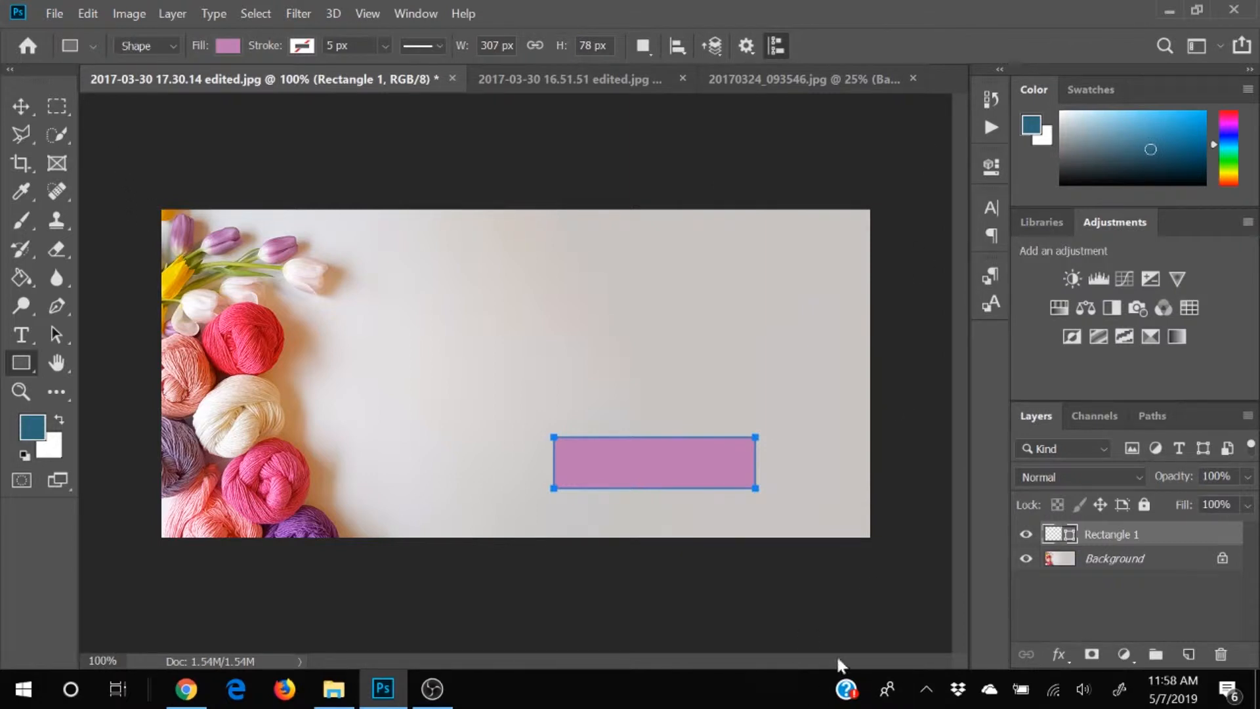
Step: Shift the rectangle slightly left with the Move tool, and select it with transform controls enabled
left_click(21, 107)
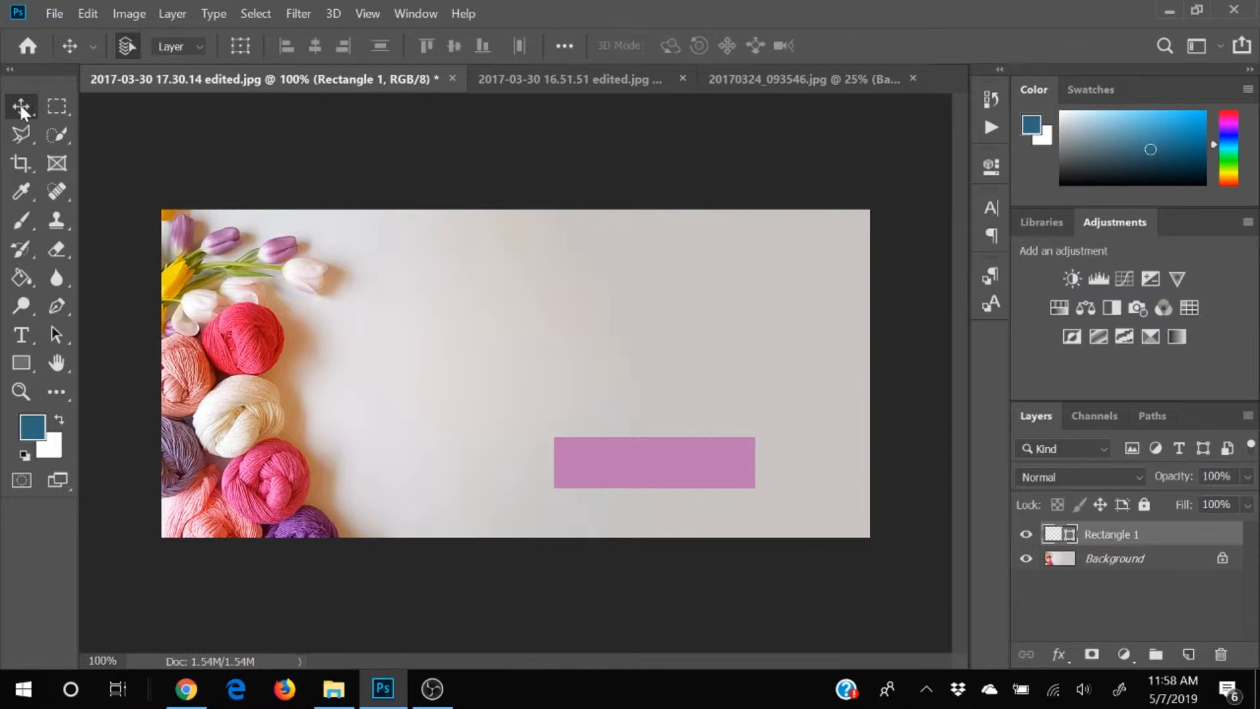
mouse_move(616, 477)
left_mouse_down()
mouse_move(674, 474)
mouse_move(636, 468)
left_mouse_up()
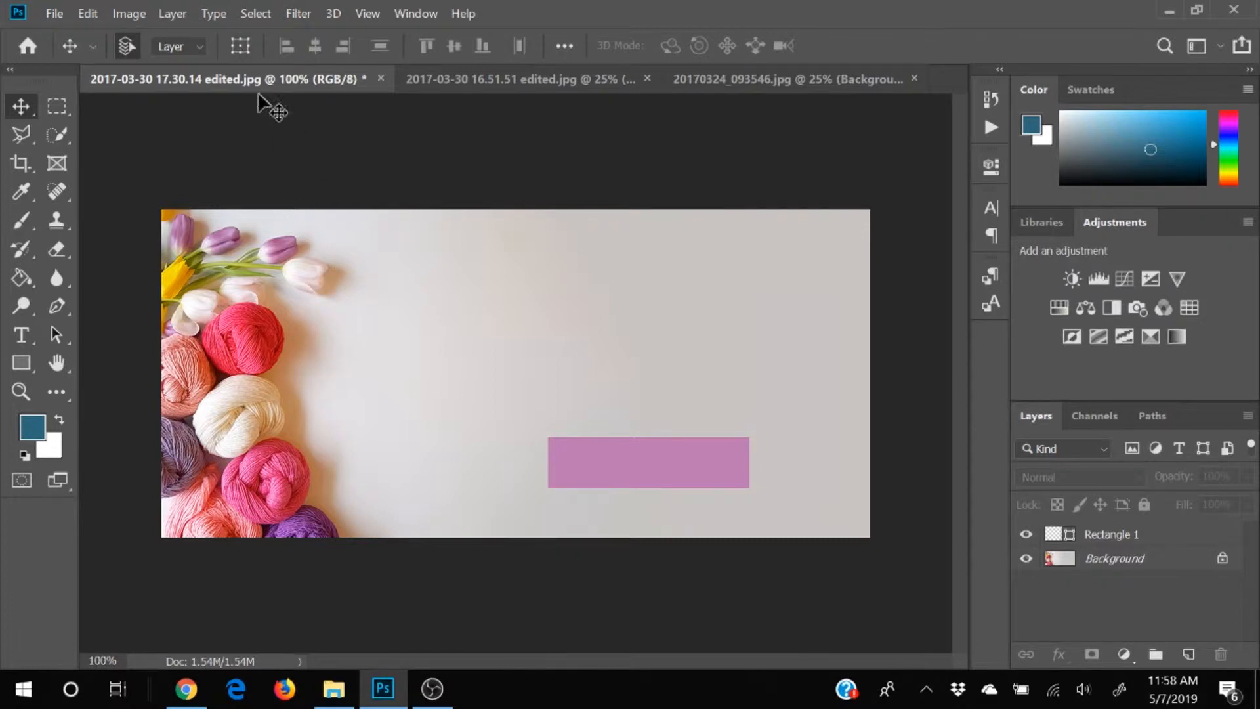
left_click(622, 458)
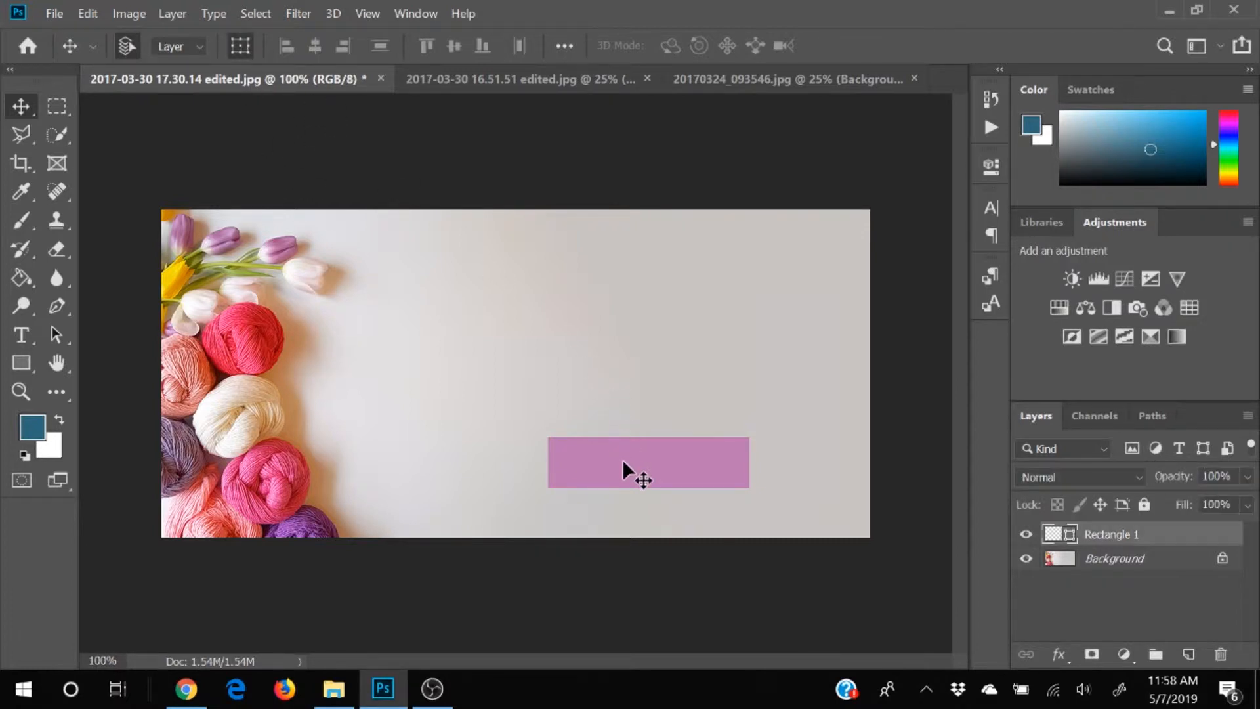
Step: Shrink the rectangle to about 86% of its width and height using its transform handles
mouse_move(544, 433)
left_mouse_down()
mouse_move(513, 410)
mouse_move(539, 454)
mouse_move(545, 431)
mouse_move(552, 445)
left_mouse_up()
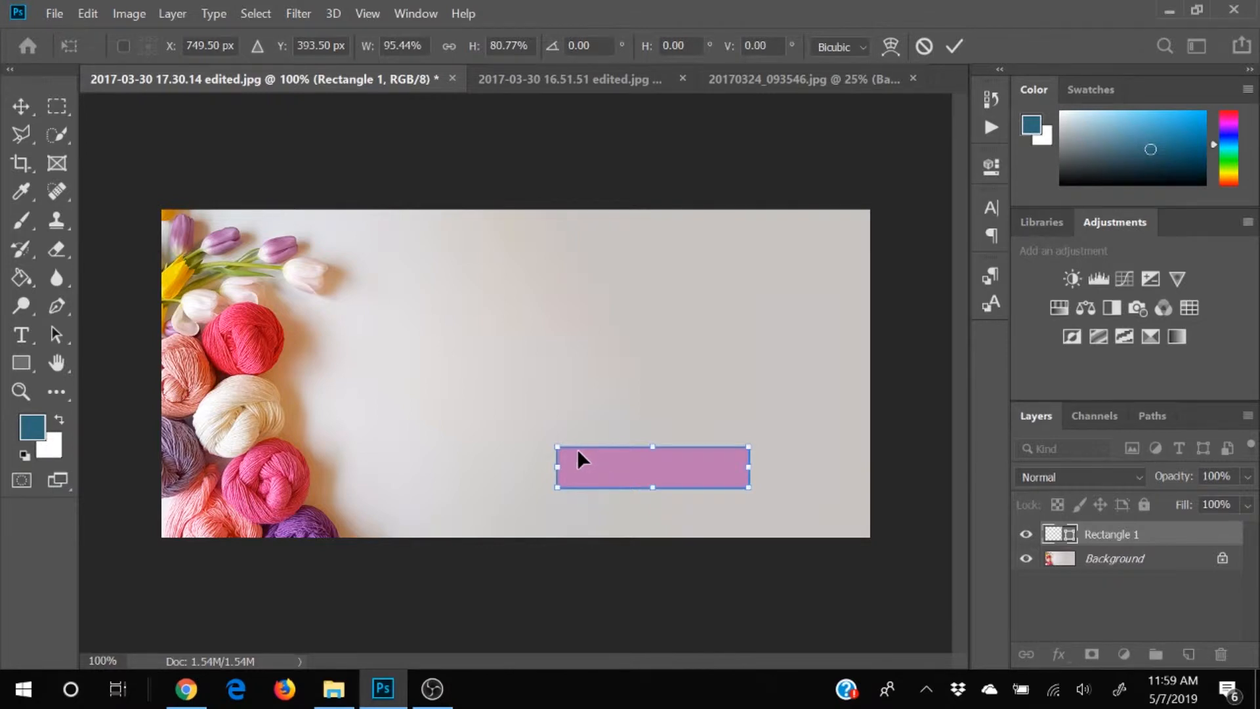
left_click_drag(554, 494, 563, 548)
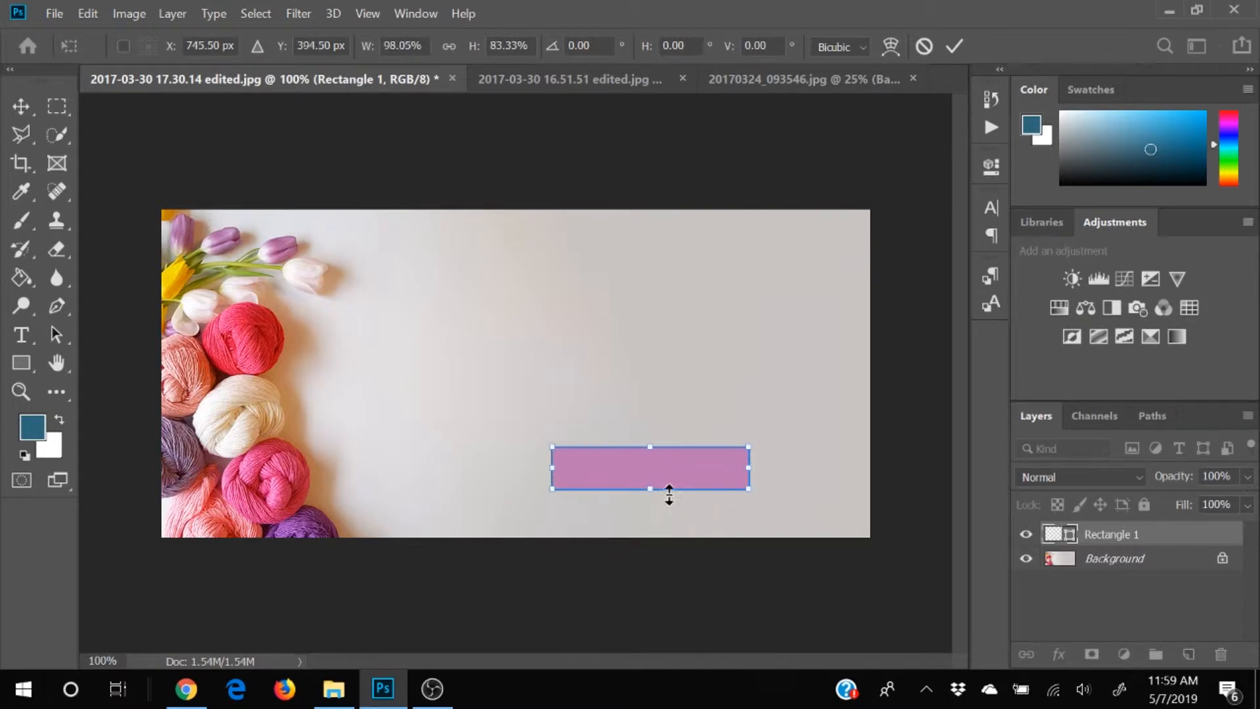
mouse_move(652, 493)
left_mouse_down()
mouse_move(656, 514)
mouse_move(657, 487)
mouse_move(657, 497)
left_mouse_up()
left_click_drag(561, 470, 583, 490)
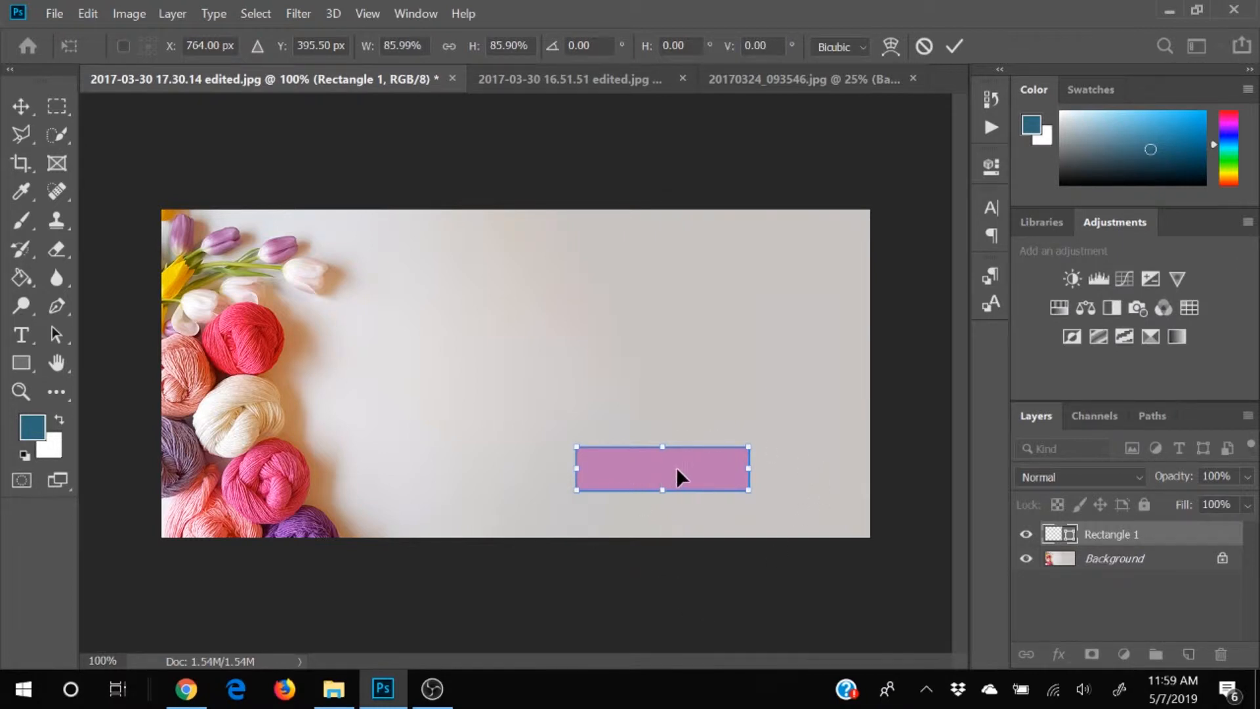
Step: Commit the resized rectangle and reposition it so its centre sits at about X 762 px, Y 383.5 px
left_click_drag(677, 470, 711, 467)
left_click_drag(701, 467, 699, 467)
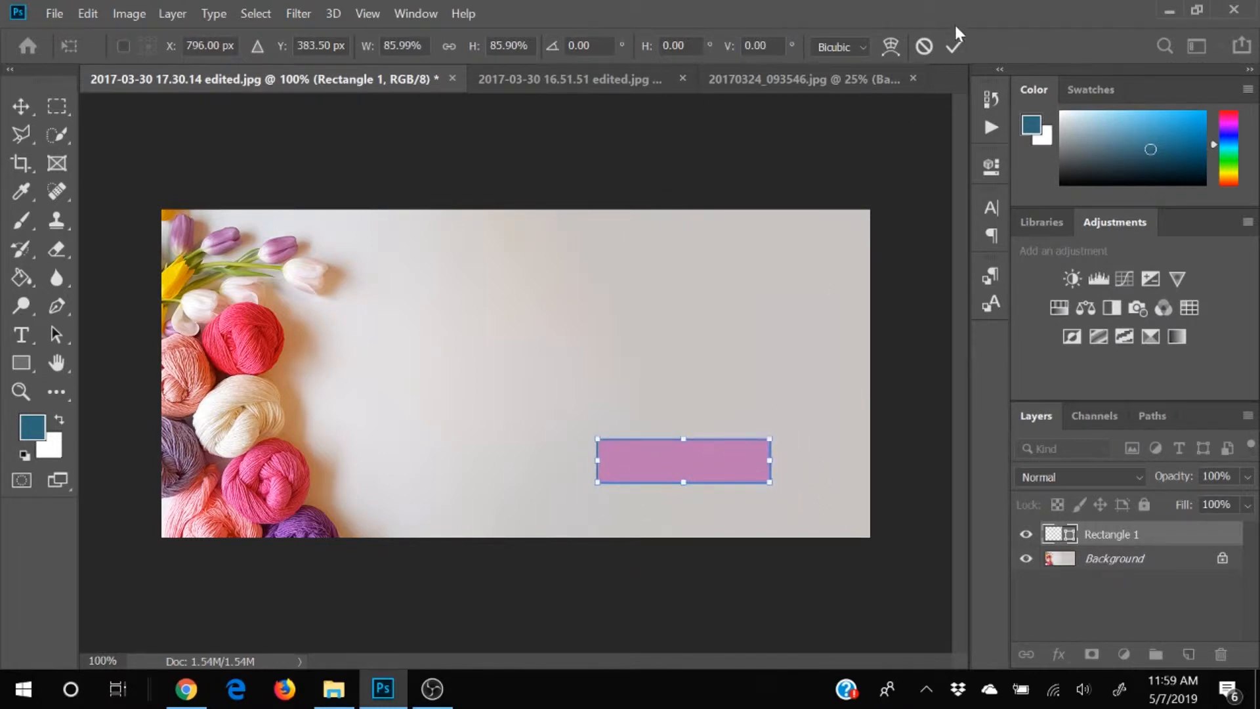
left_click(955, 46)
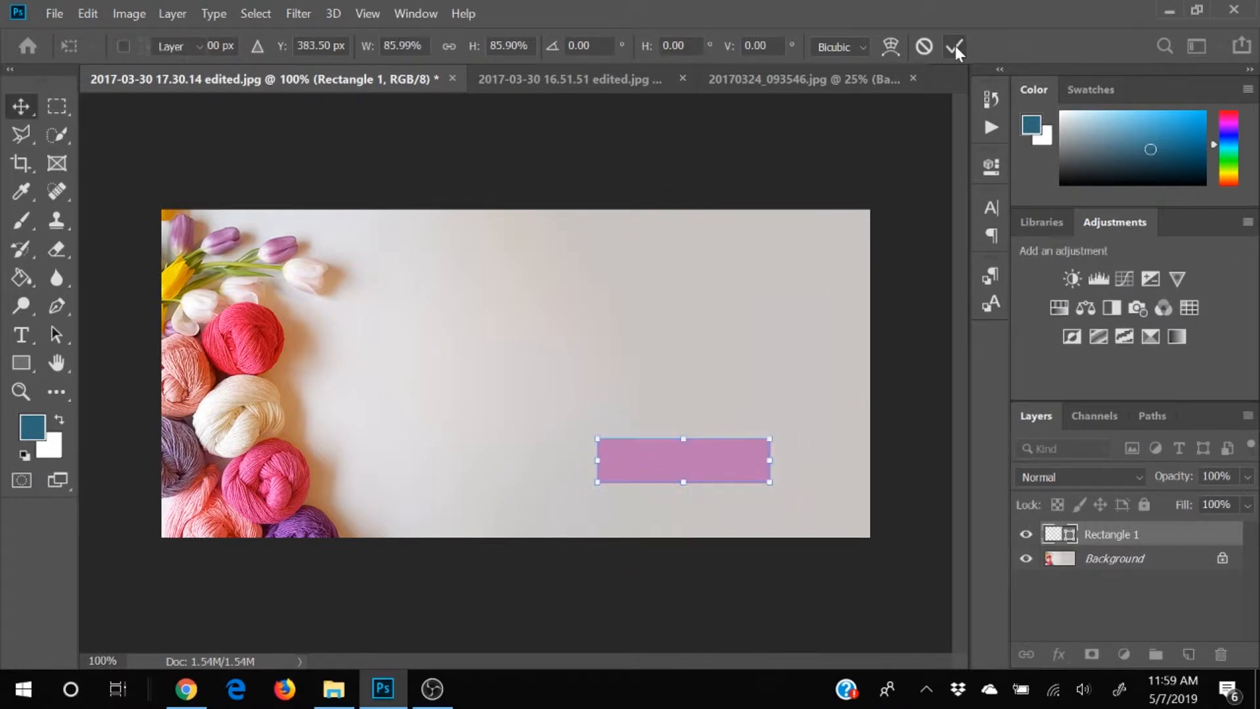
left_click_drag(720, 476, 697, 475)
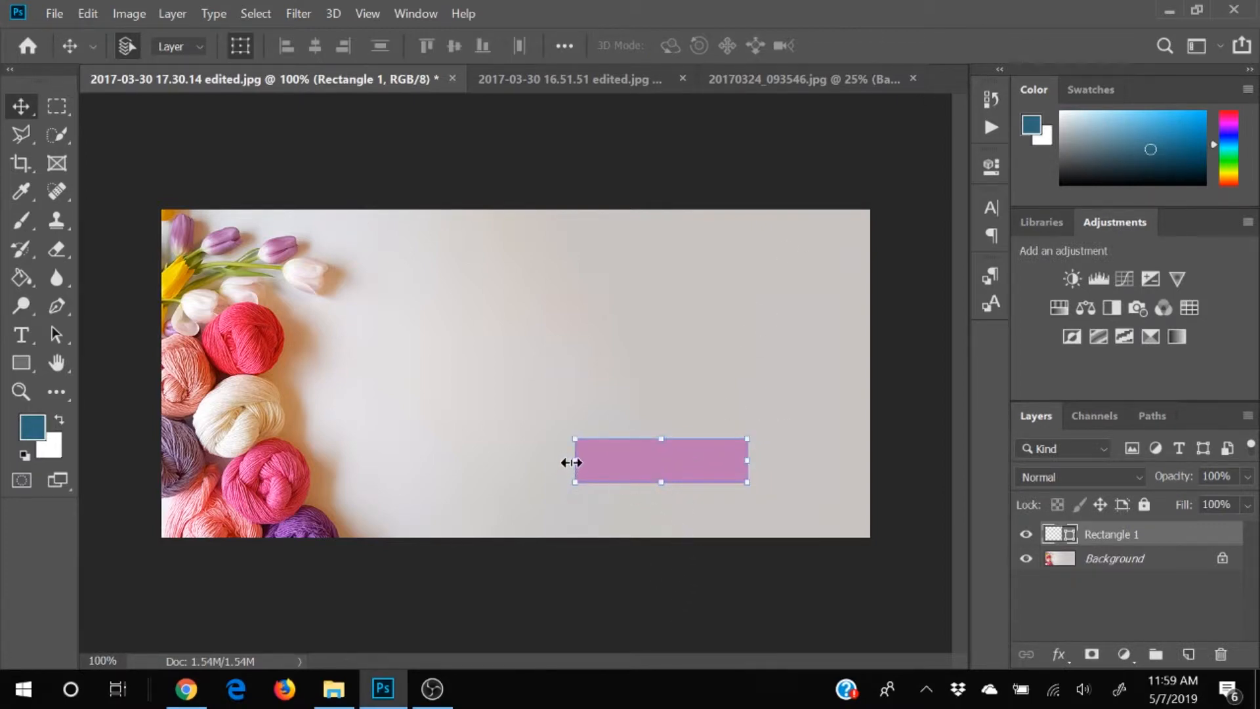
Step: Try rotating the rectangle with Free Transform to 45° and to -45°
key("ctrl+t")
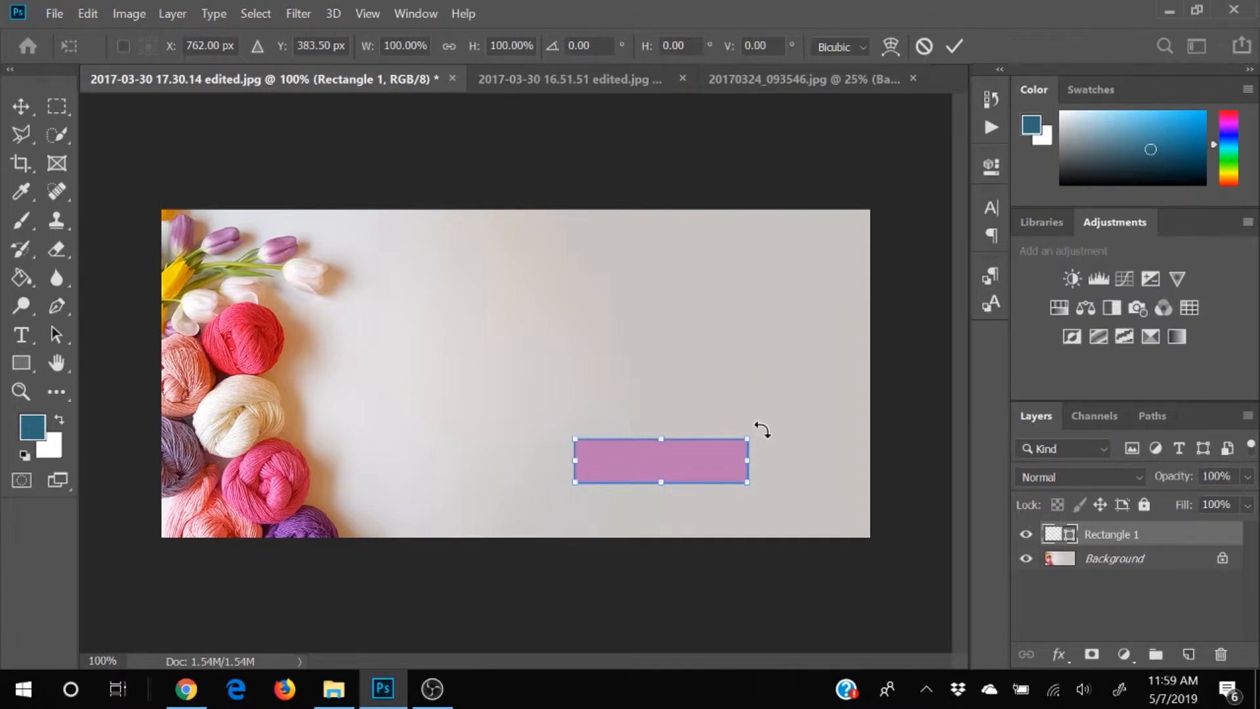
mouse_move(762, 429)
left_mouse_down()
mouse_move(740, 391)
mouse_move(765, 440)
mouse_move(761, 427)
left_mouse_up()
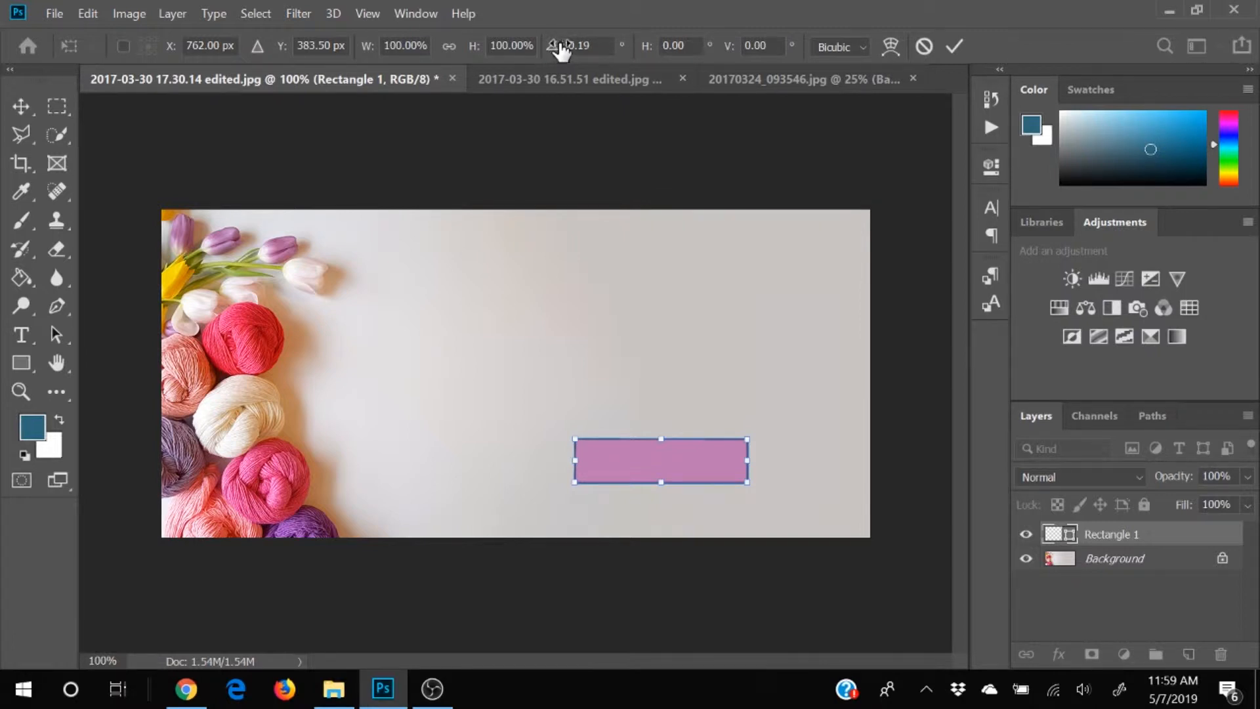
left_click(551, 52)
type("45")
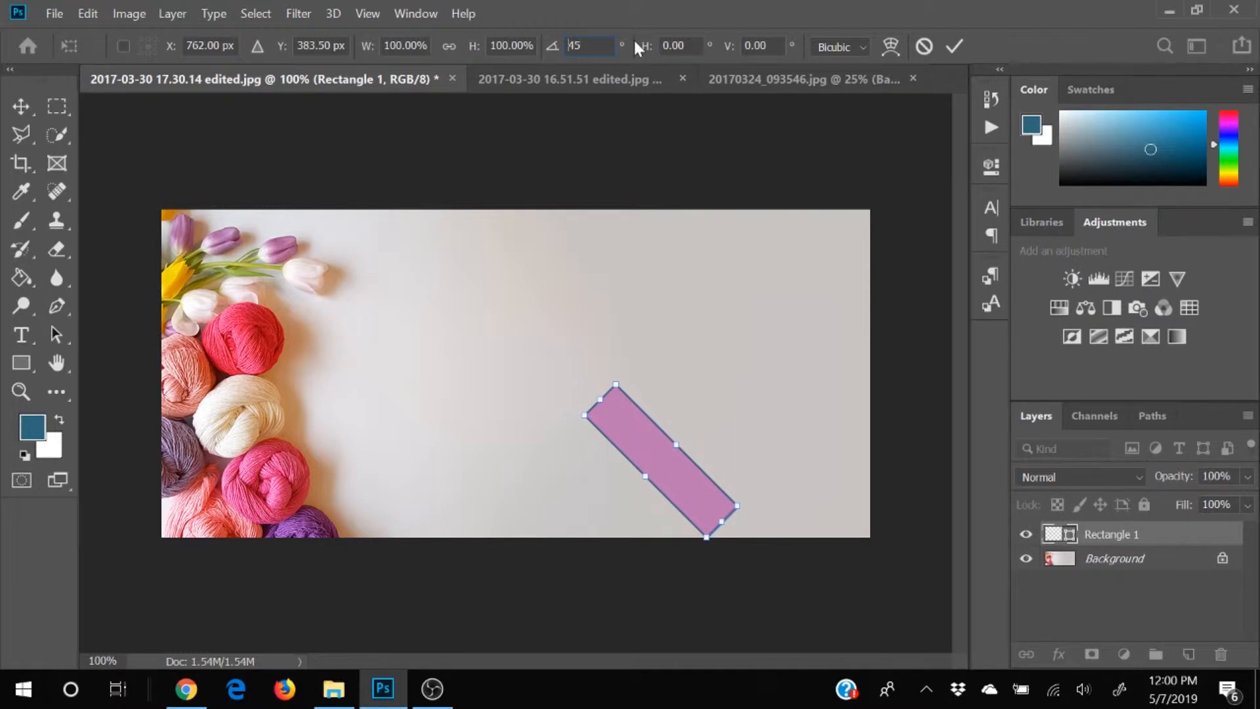
type("-")
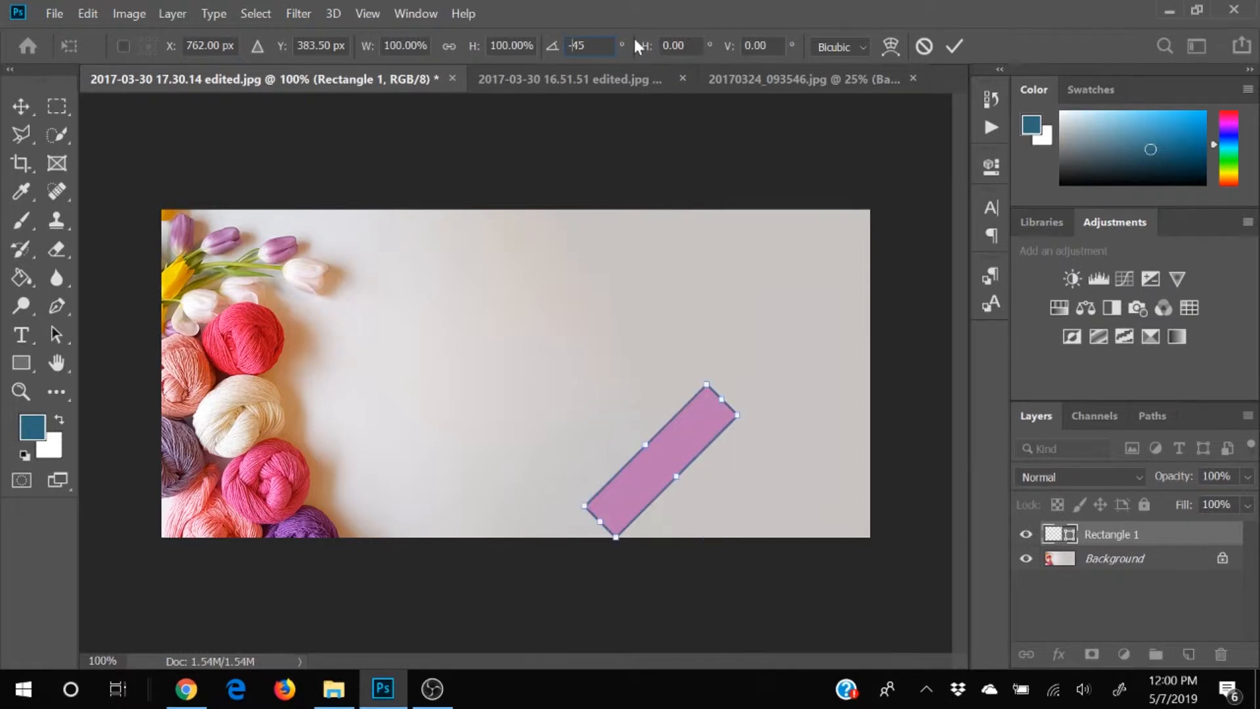
Step: Reset the rectangle's rotation angle to 0° and commit the transform
key("ctrl+a")
key("BackSpace")
type("0")
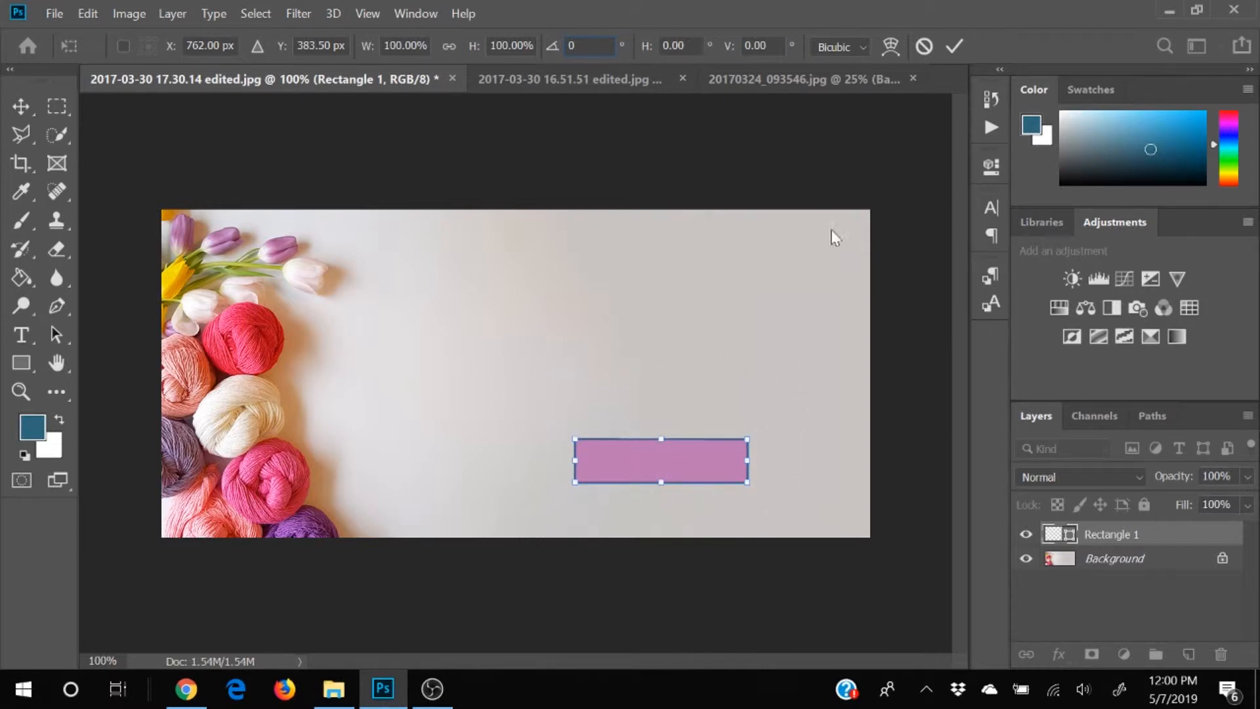
left_click(954, 43)
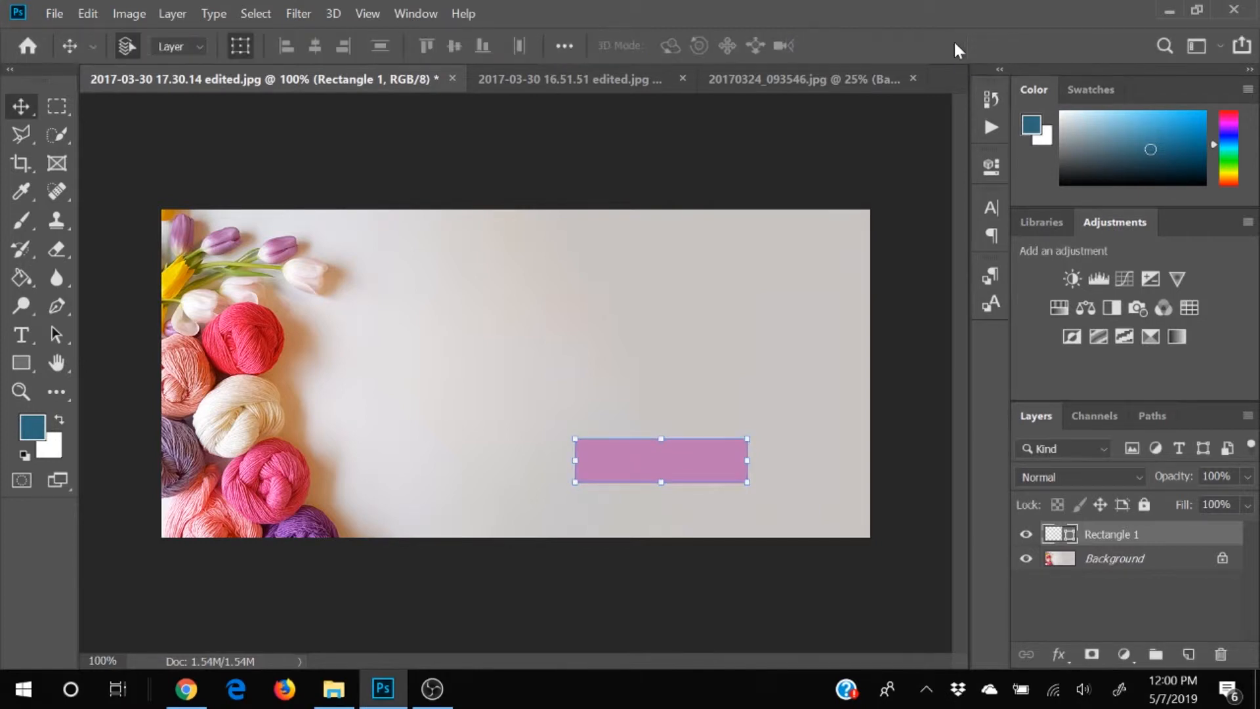
Step: Practise selecting the rectangle on the canvas and through its Rectangle 1 layer, and leave it deselected
left_click(919, 292)
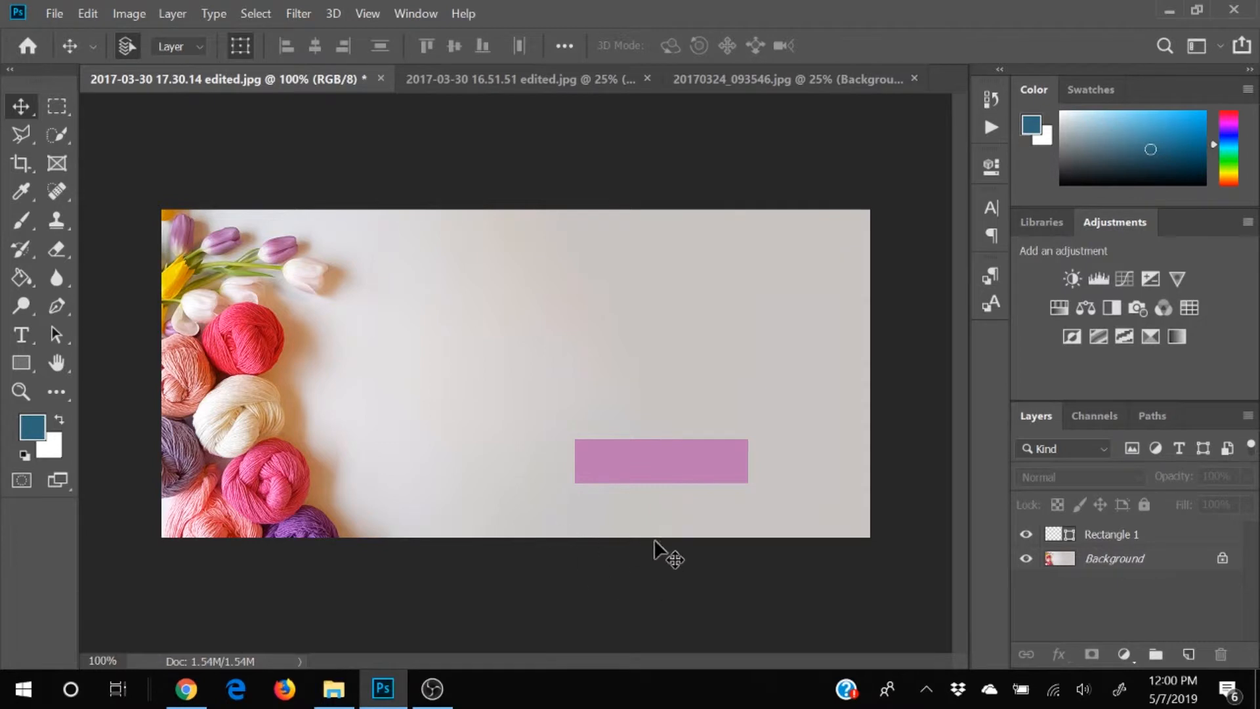
left_click(687, 482)
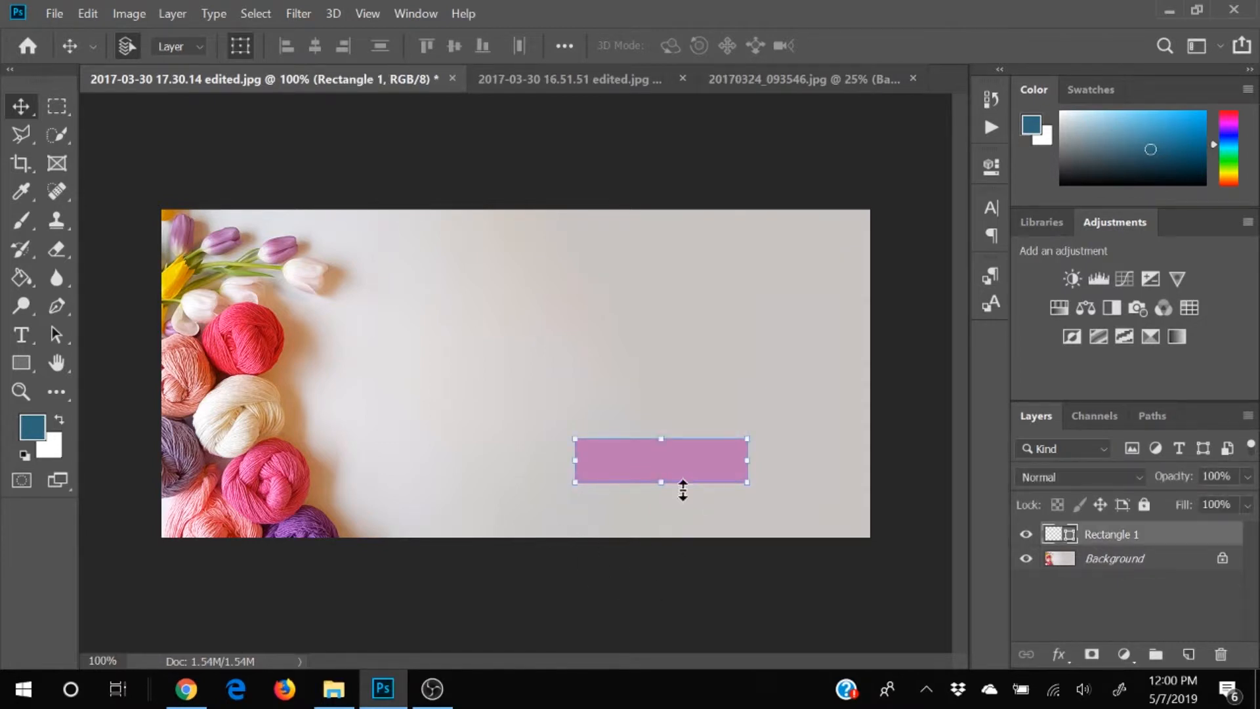
left_click(670, 565)
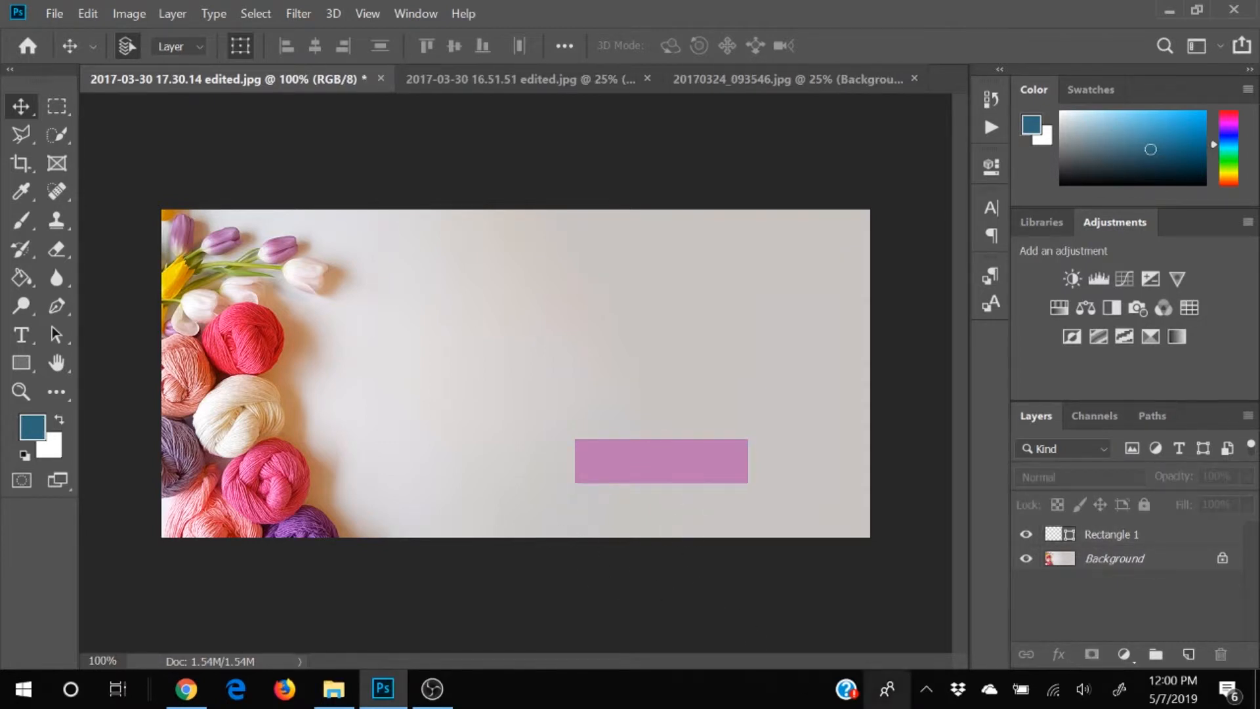
left_click(1137, 539)
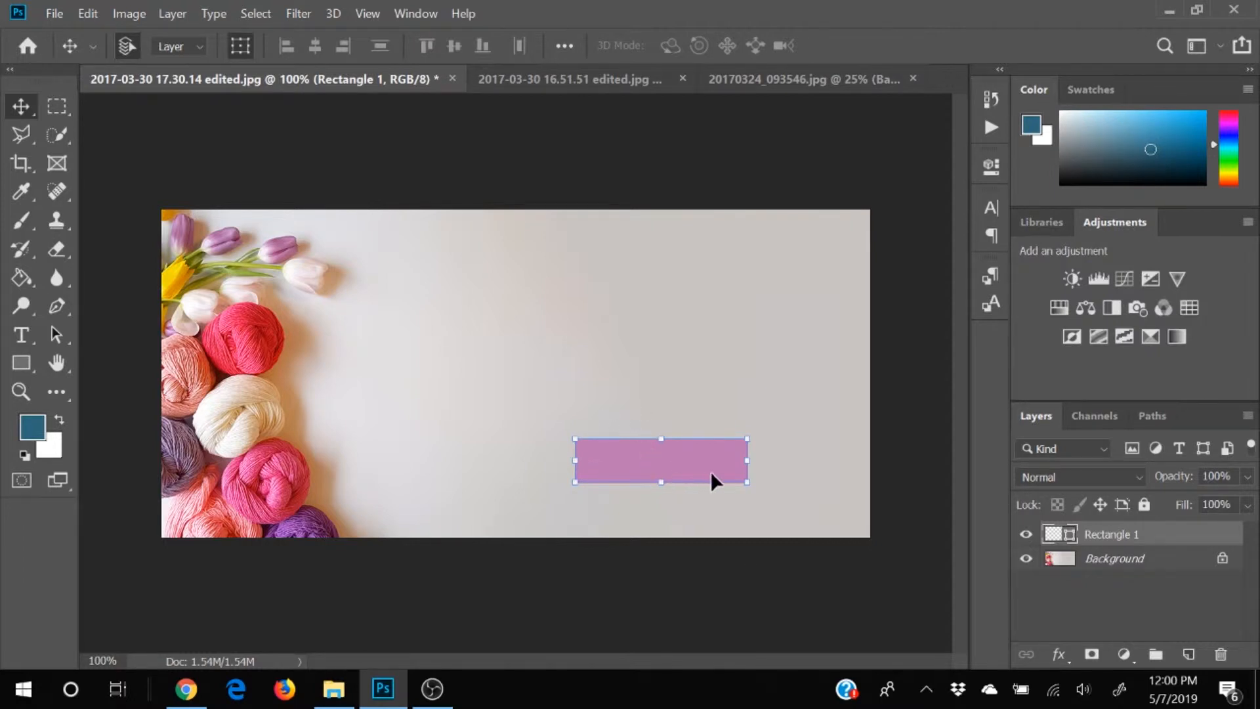
left_click(711, 588)
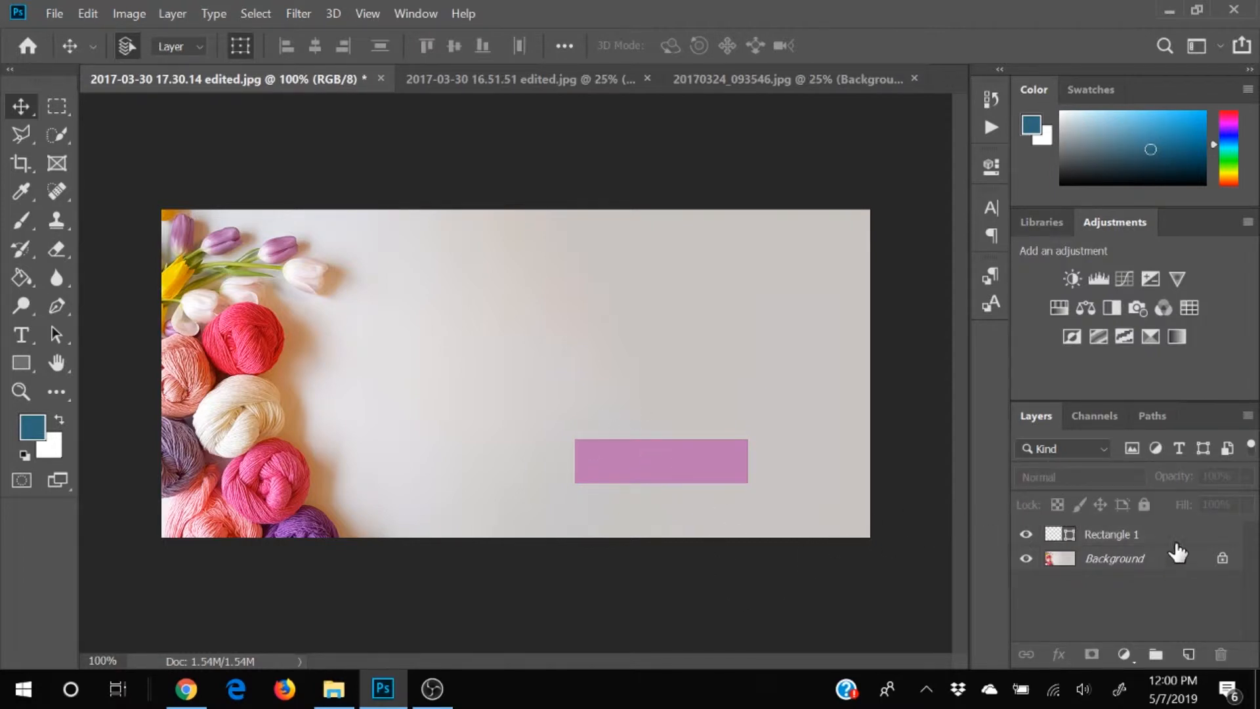
Step: Add a new layer above the rectangle and set the Type tool to centred alignment, keeping the Regular font style
left_click(1186, 662)
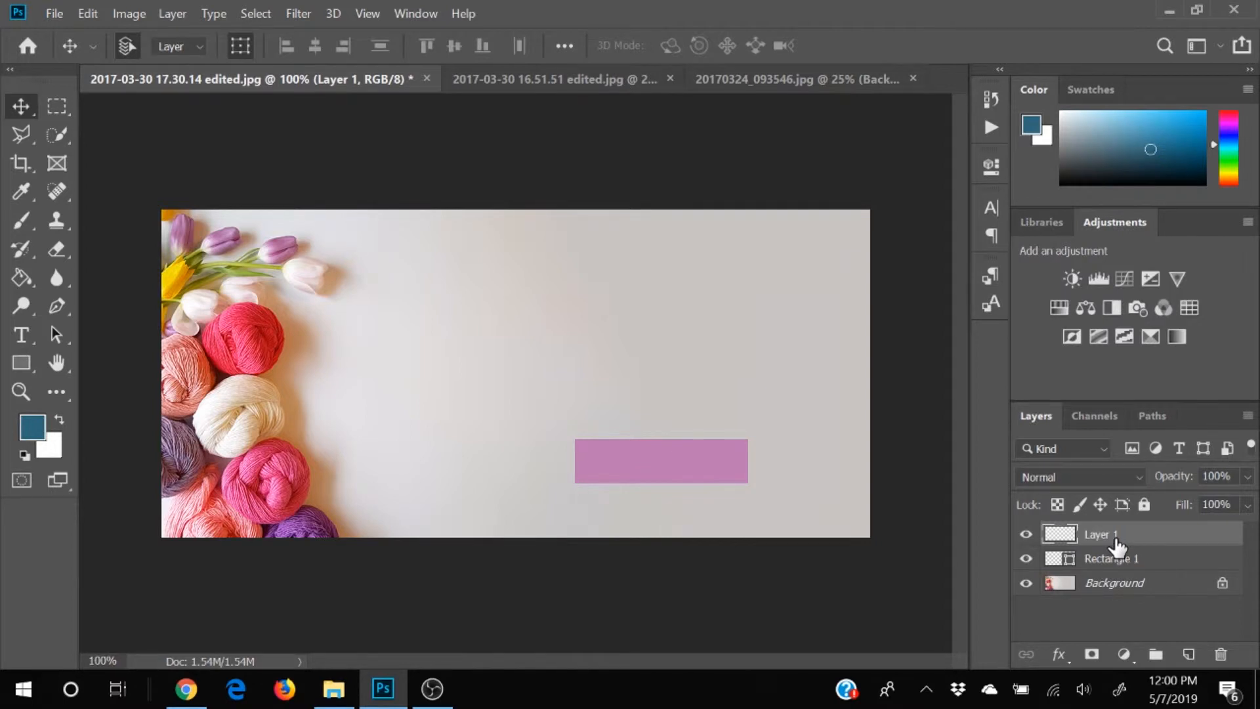
left_click(19, 335)
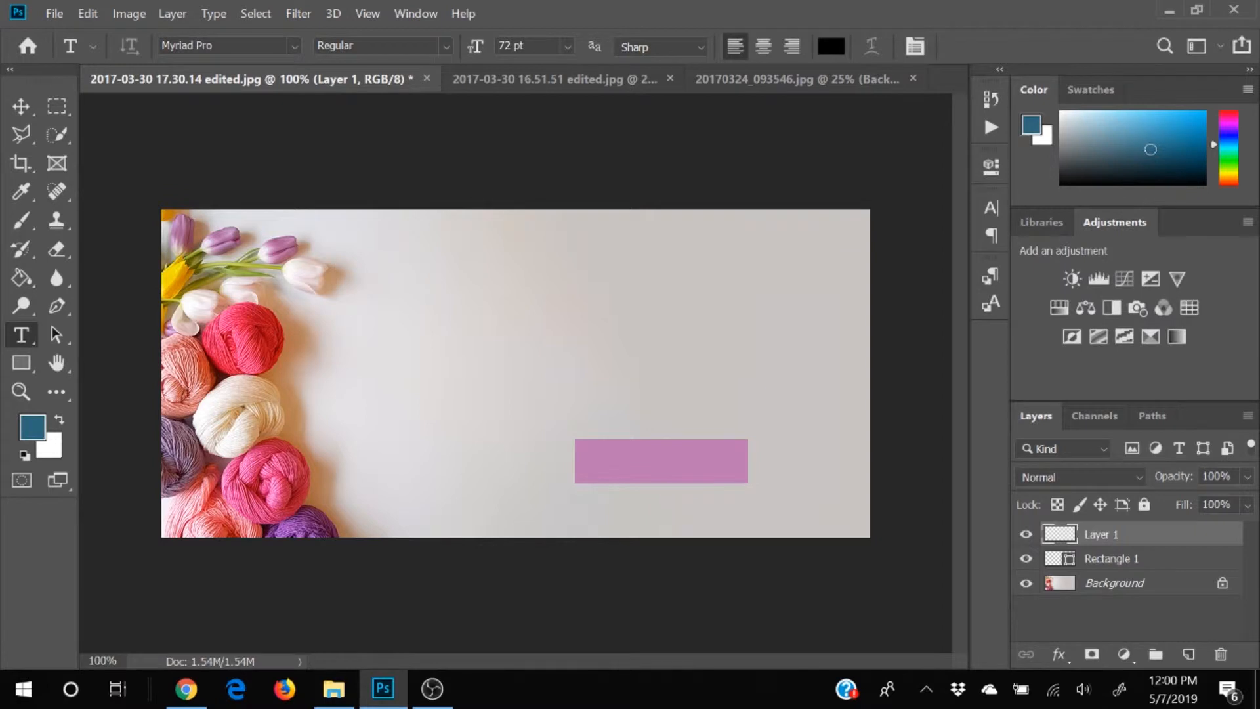
left_click(445, 44)
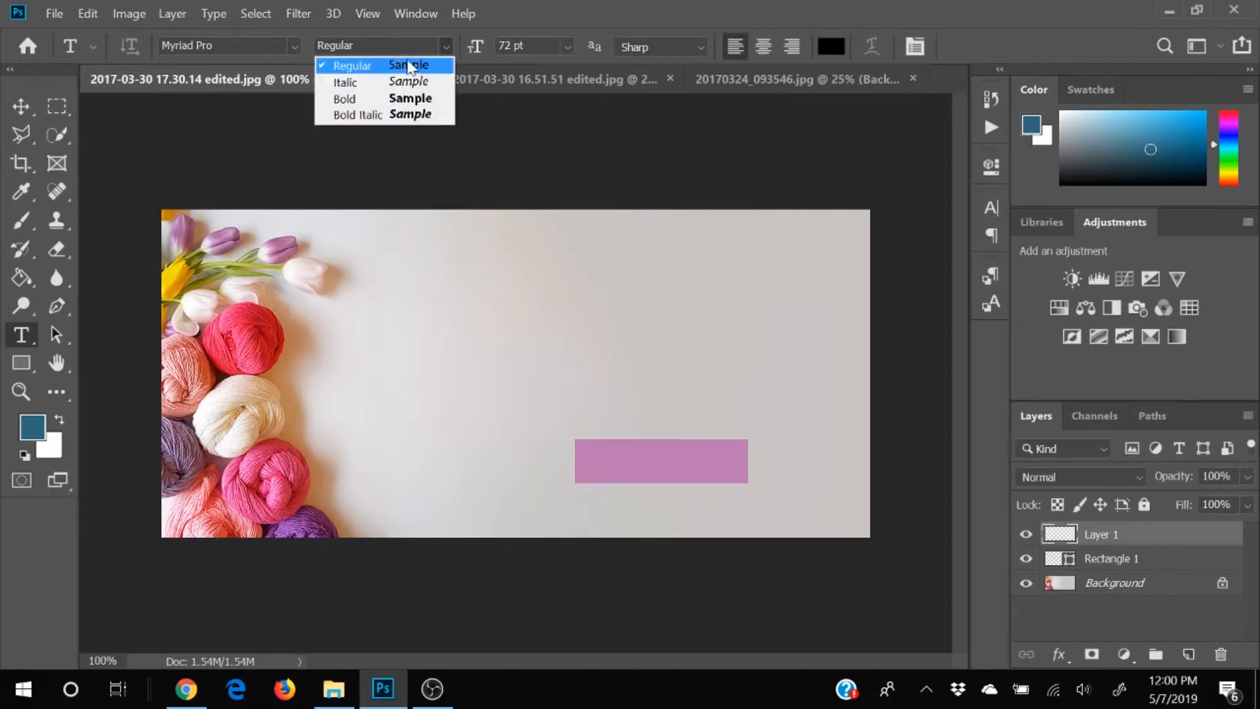
left_click(443, 47)
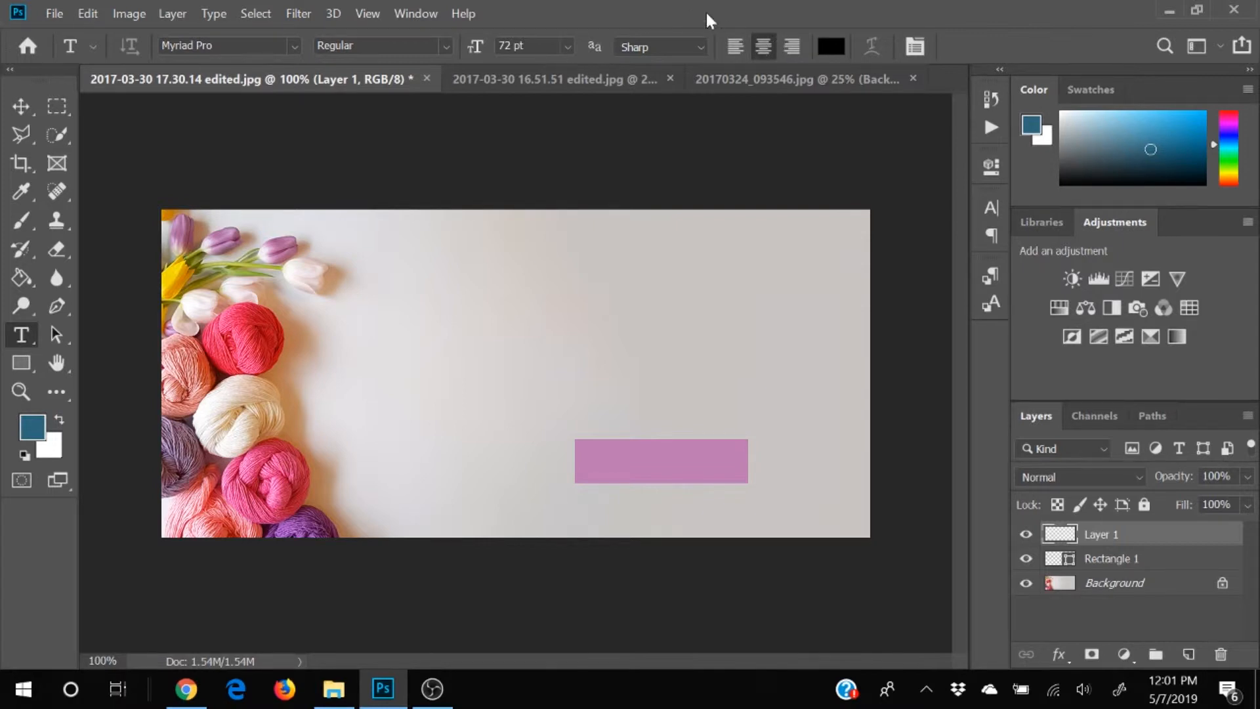
Step: Set the text colour to white (ffffff) and the font size to 36 pt
left_click(828, 47)
left_click_drag(728, 217, 568, 160)
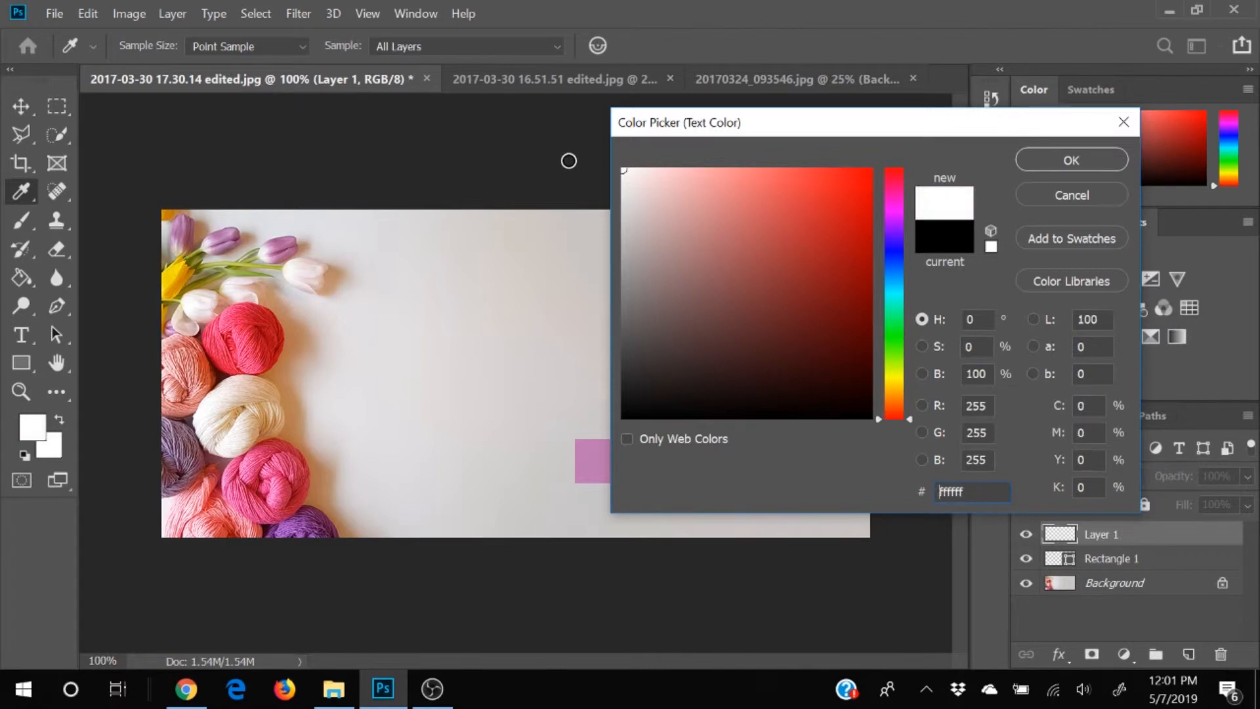
left_click(1071, 160)
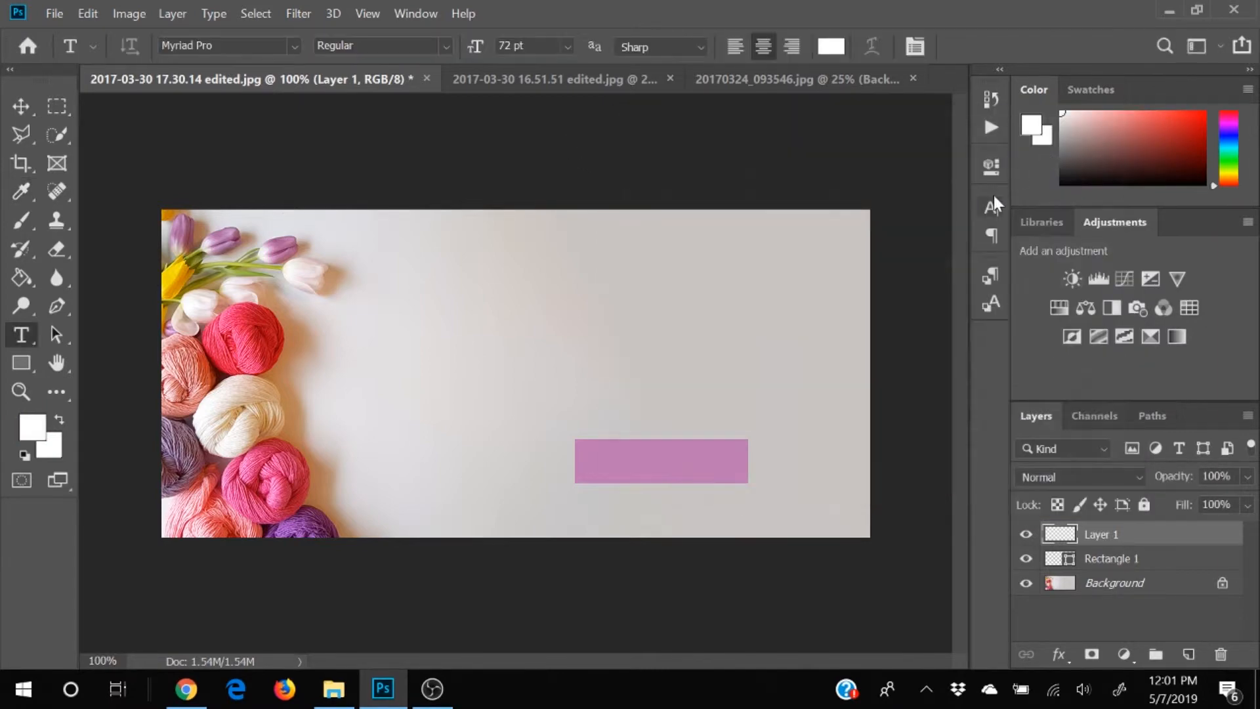
left_click(568, 45)
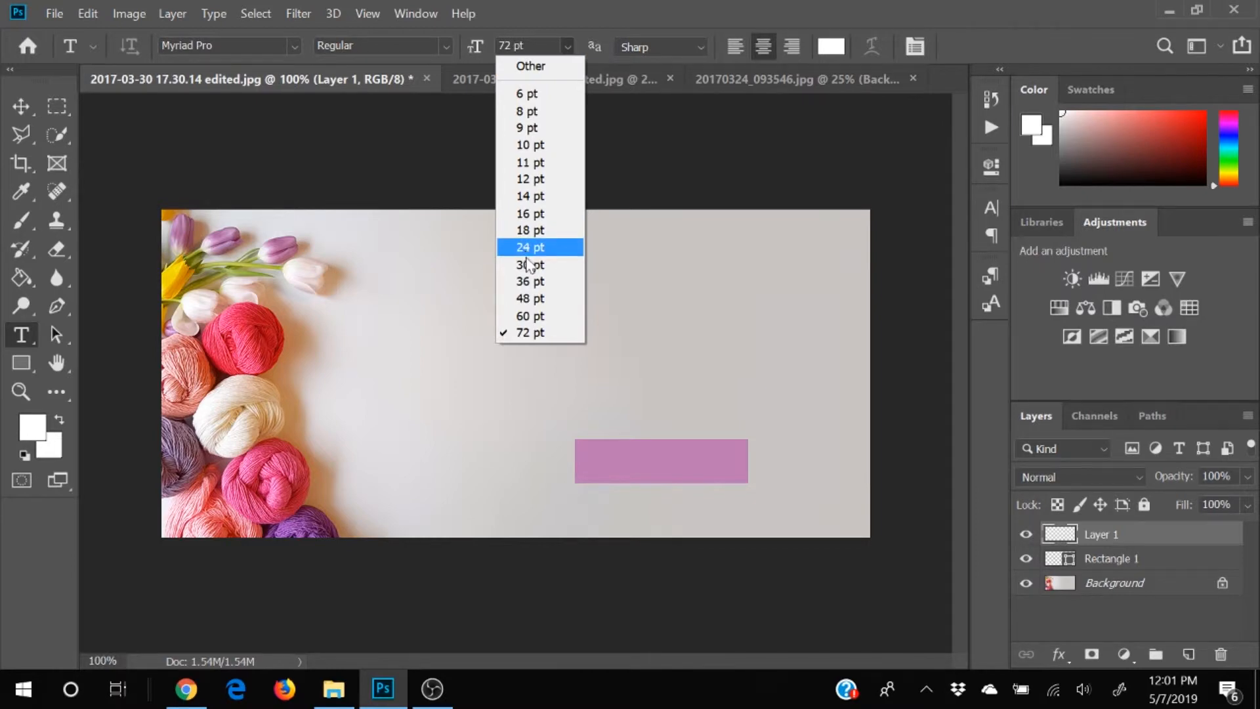
left_click(528, 280)
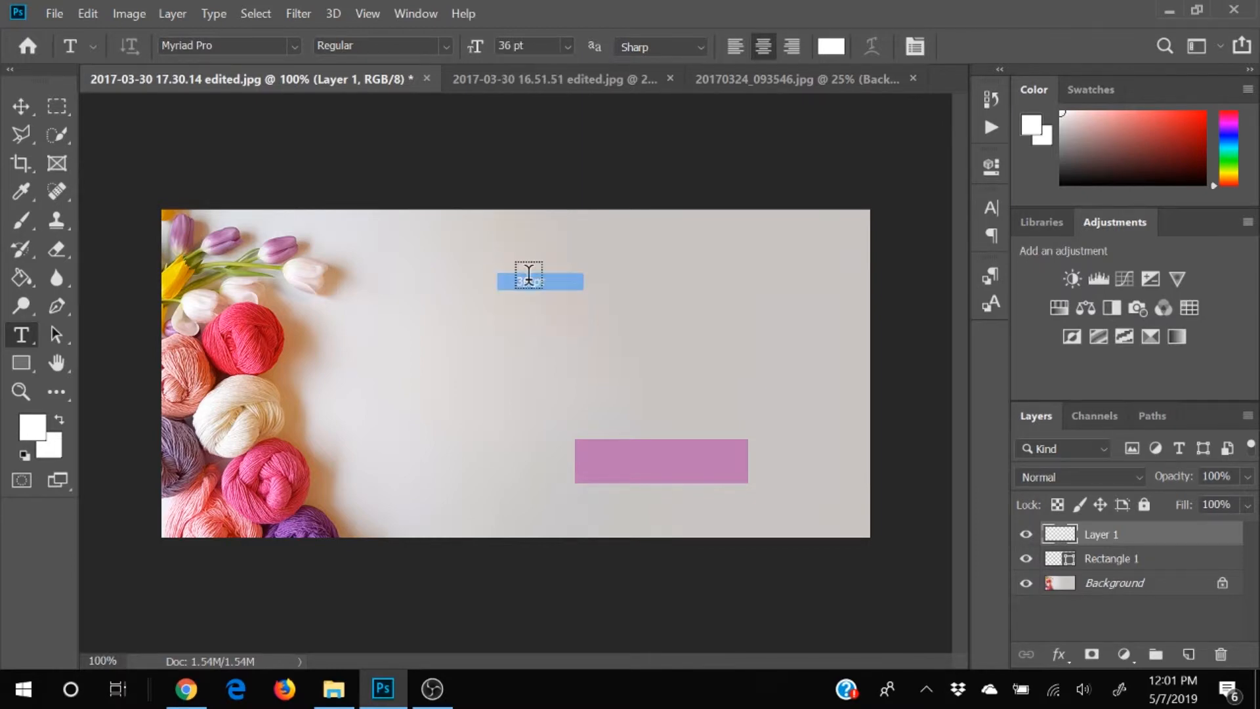
Step: Place a text object over the rectangle, replace its placeholder with "Shop Now" and commit it
left_click(593, 458)
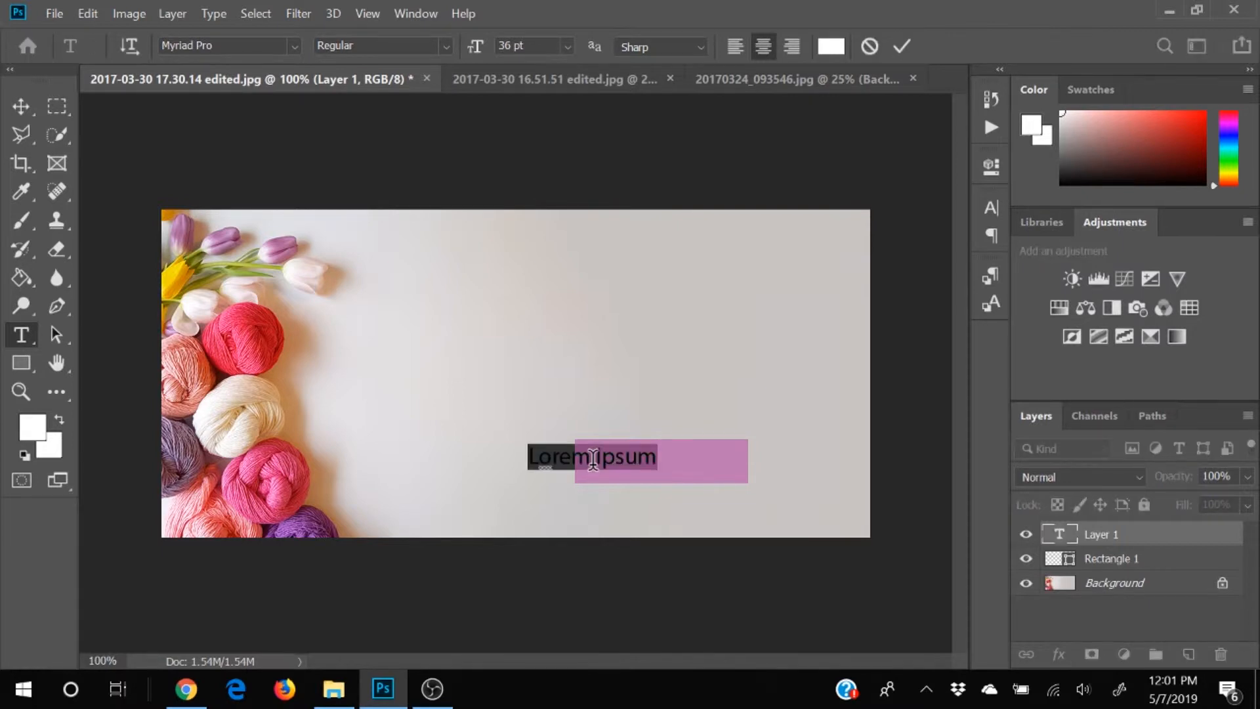
left_click(656, 456)
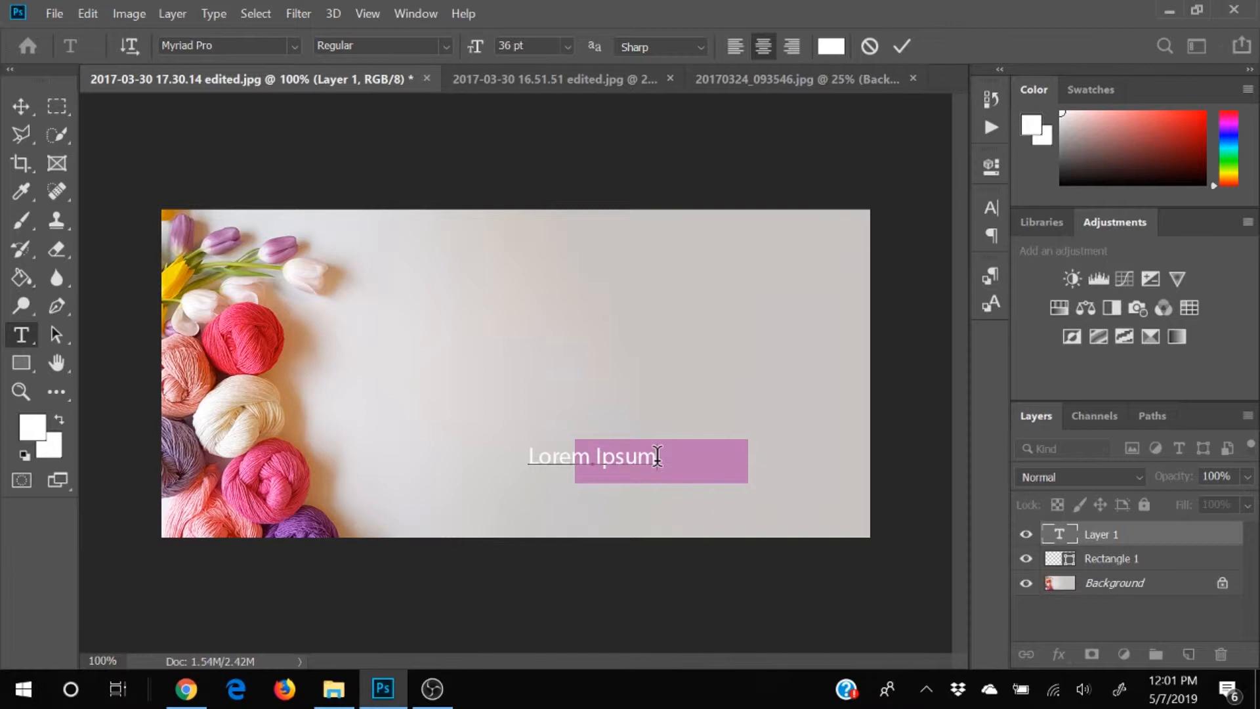
left_click_drag(656, 456, 497, 455)
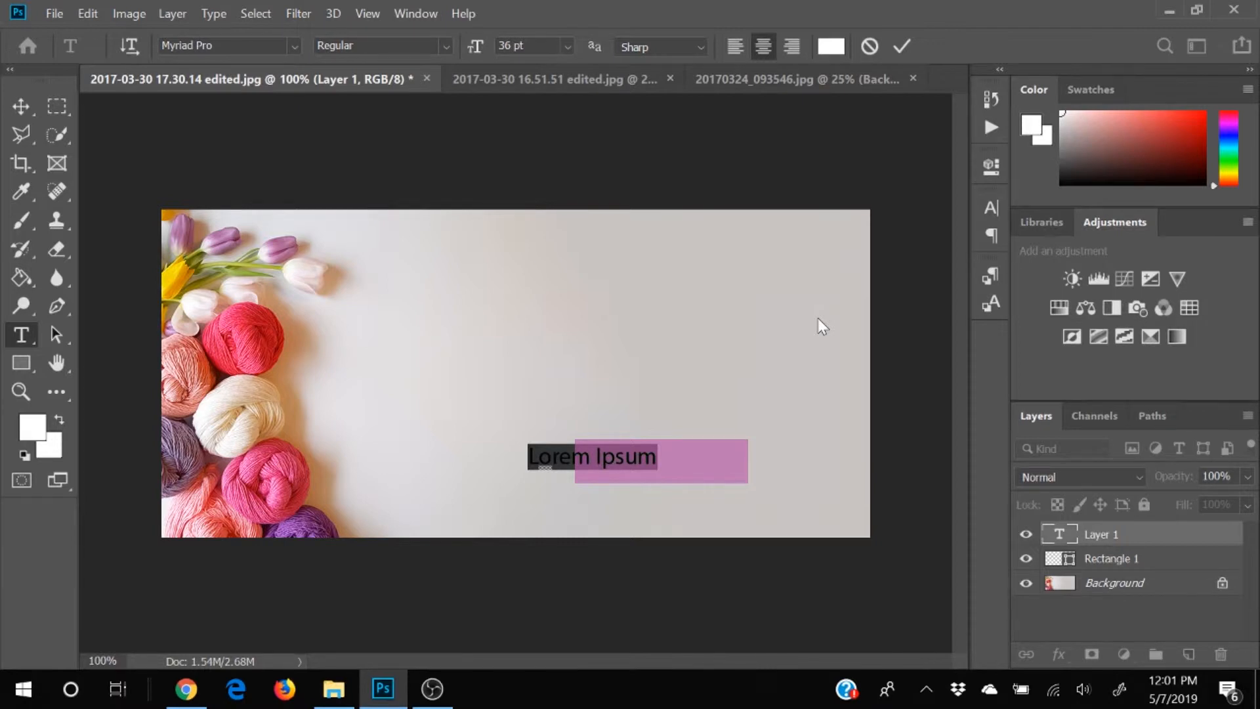
type("Shop")
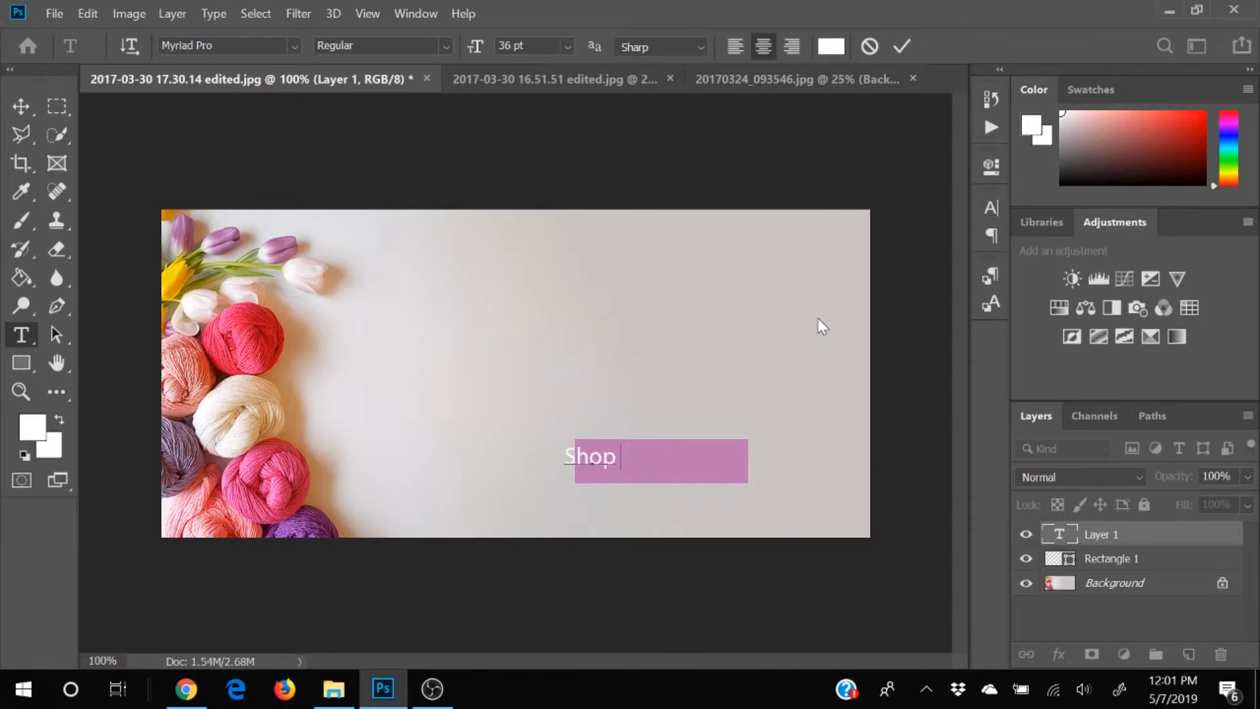
type(" Now")
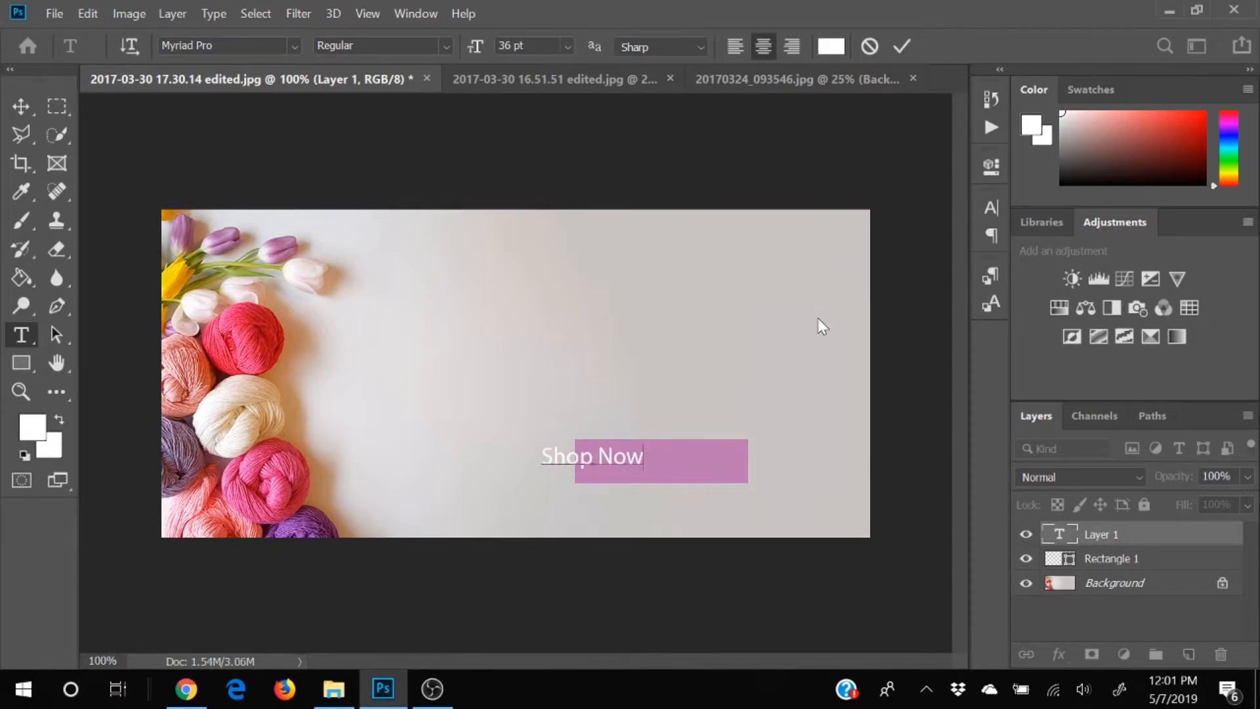
left_click(902, 50)
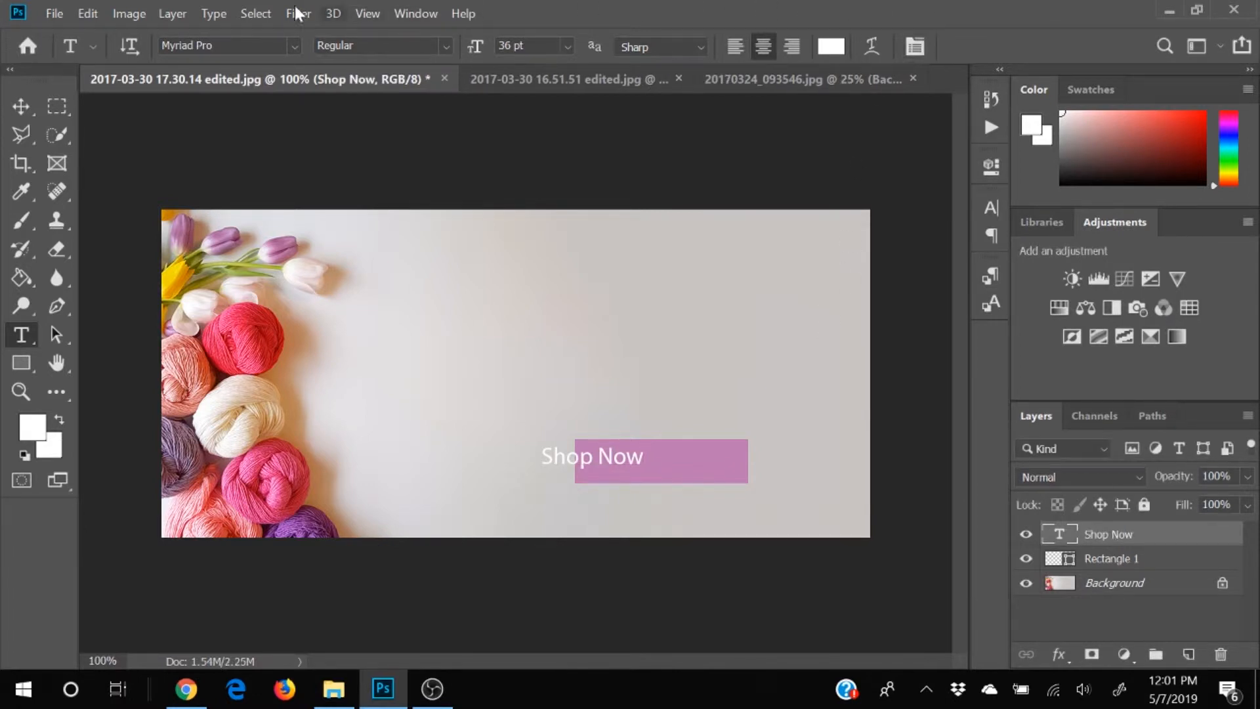
Step: Move the "Shop Now" text to the middle of the pink rectangle with the Move tool
left_click(14, 112)
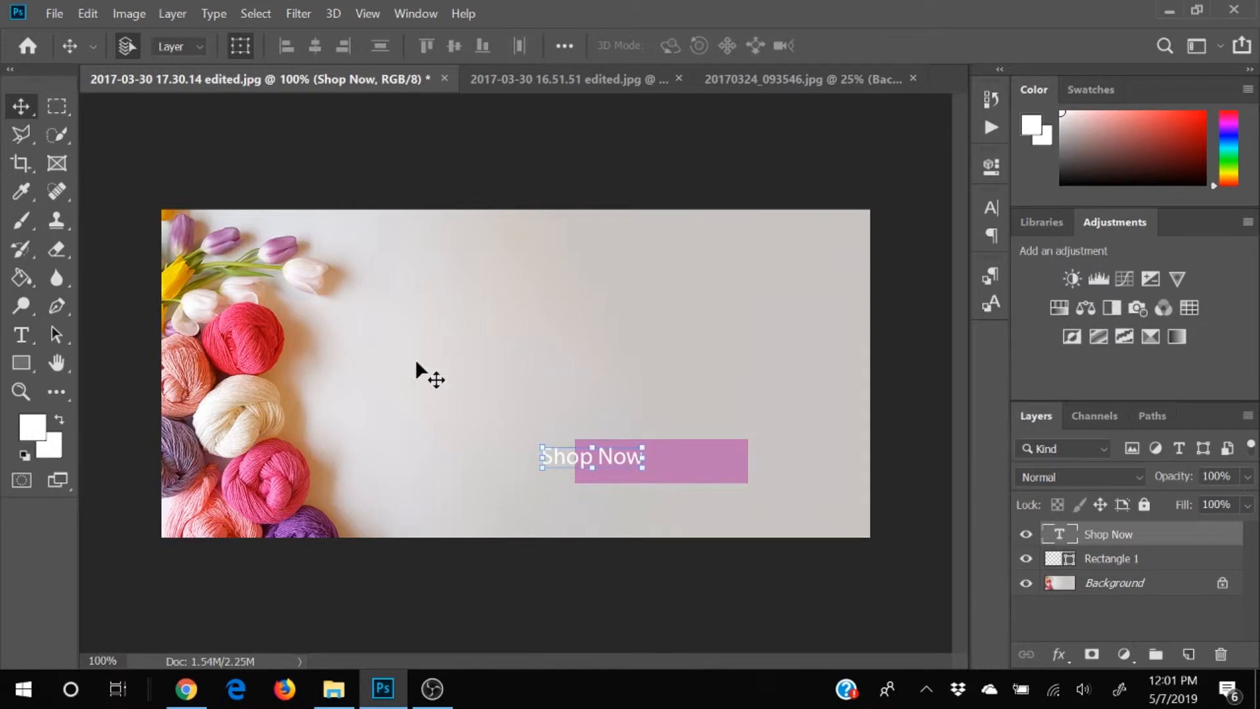
left_click_drag(611, 458, 678, 466)
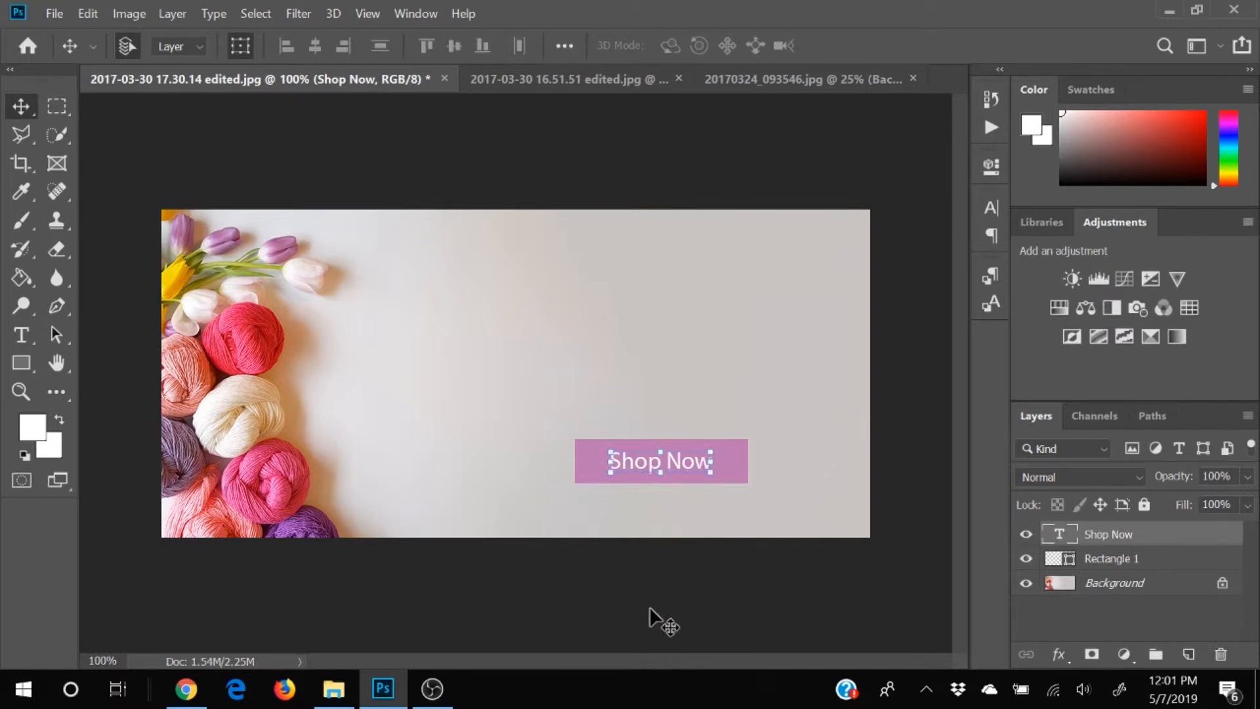
Step: Practise selecting the rectangle and the "Shop Now" text together on the canvas, and clear the selection
left_click(736, 470)
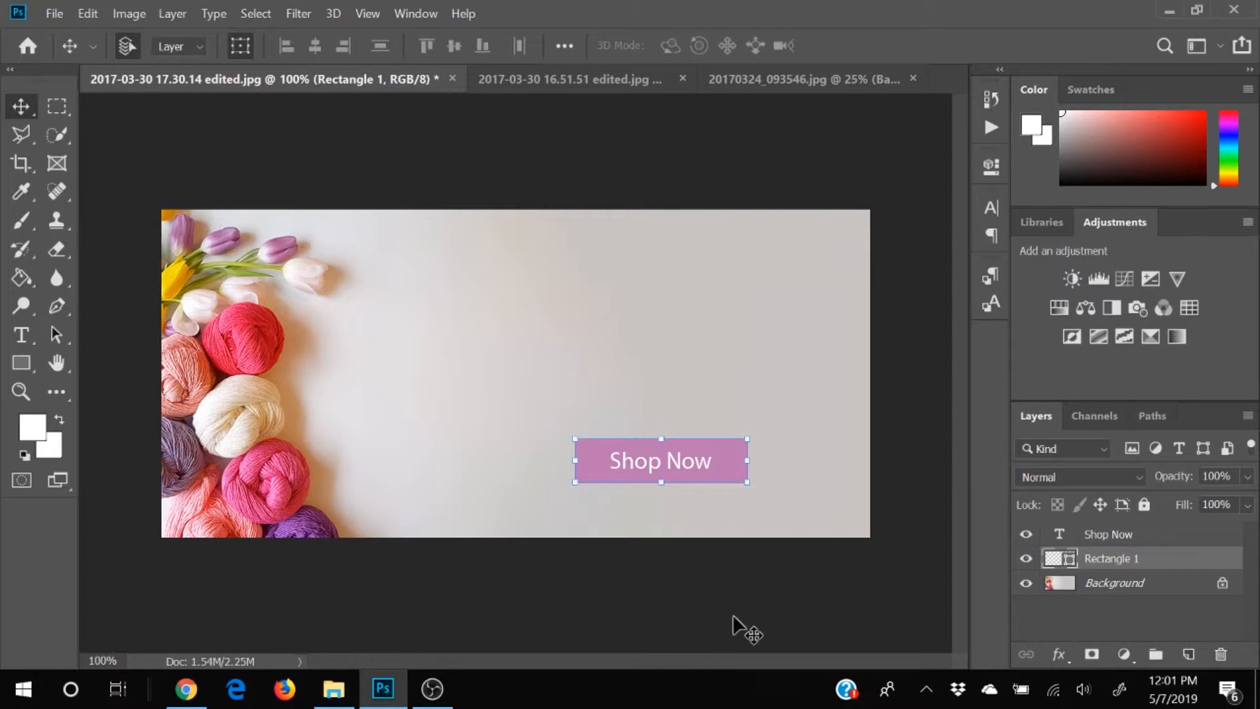
left_click(734, 598)
left_click(726, 471)
left_click(693, 461, "shift")
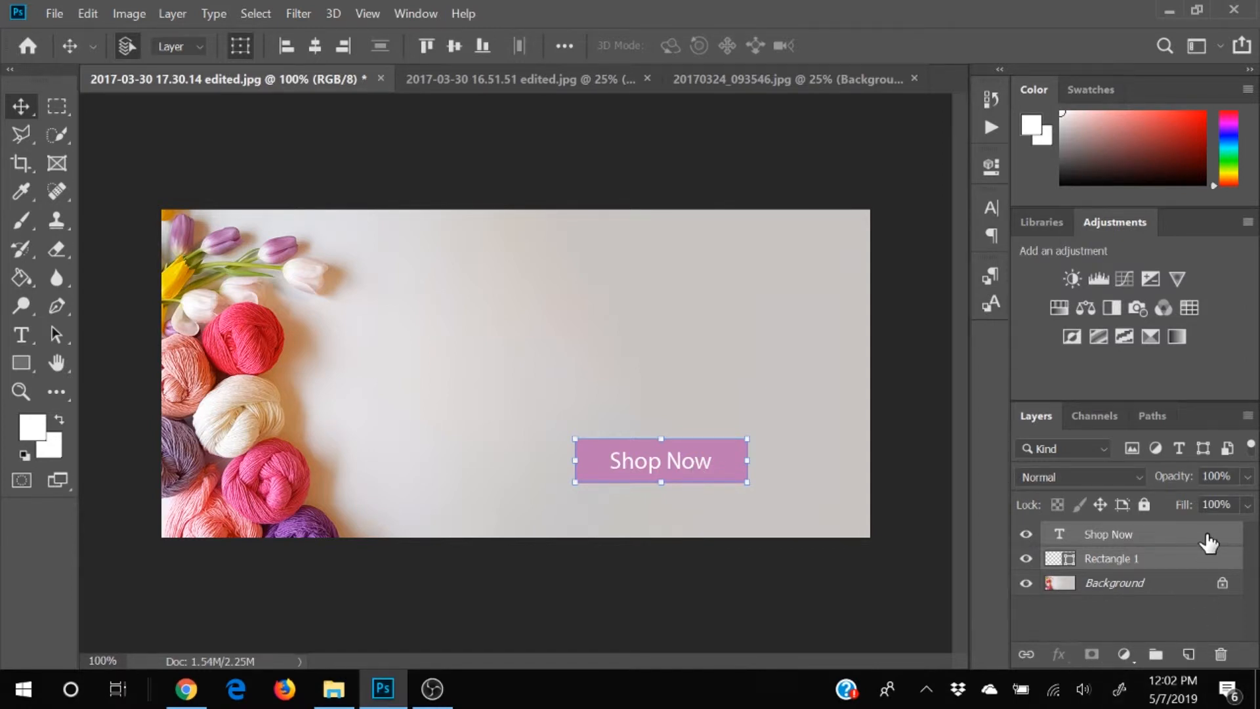
left_click(942, 621)
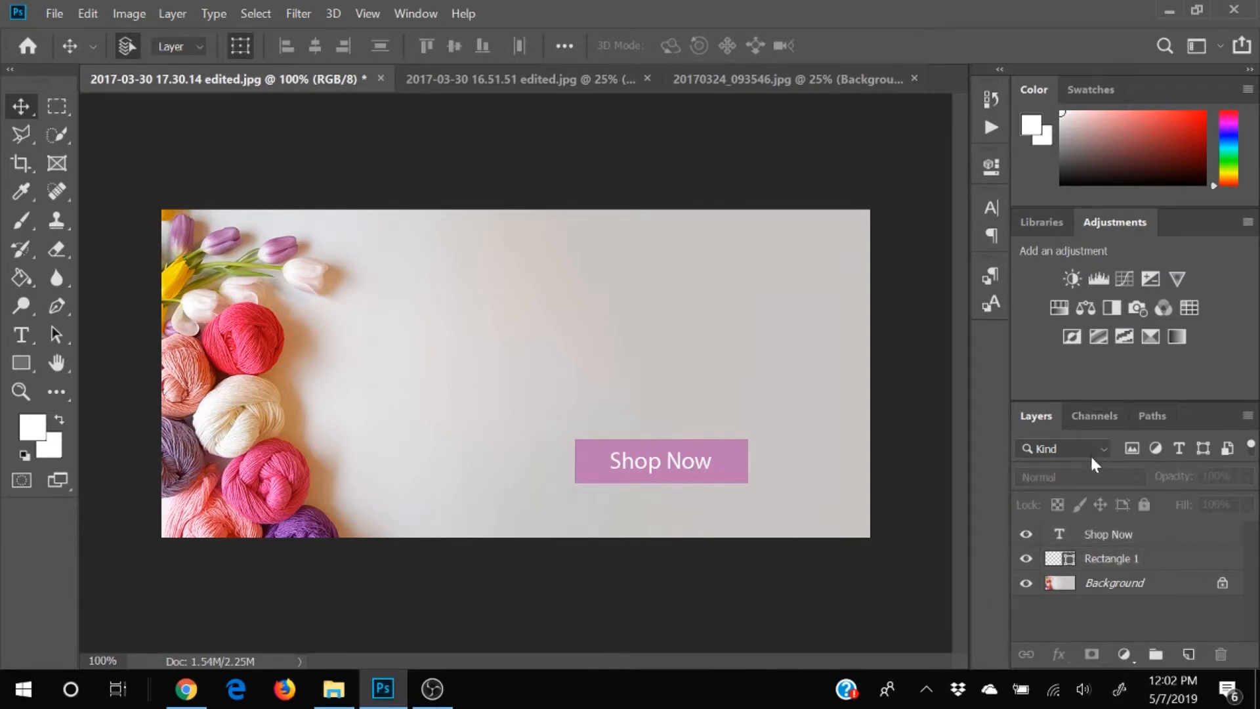
Step: Select the Rectangle 1 and Shop Now layers together and align their horizontal and vertical centres
left_click(1142, 559)
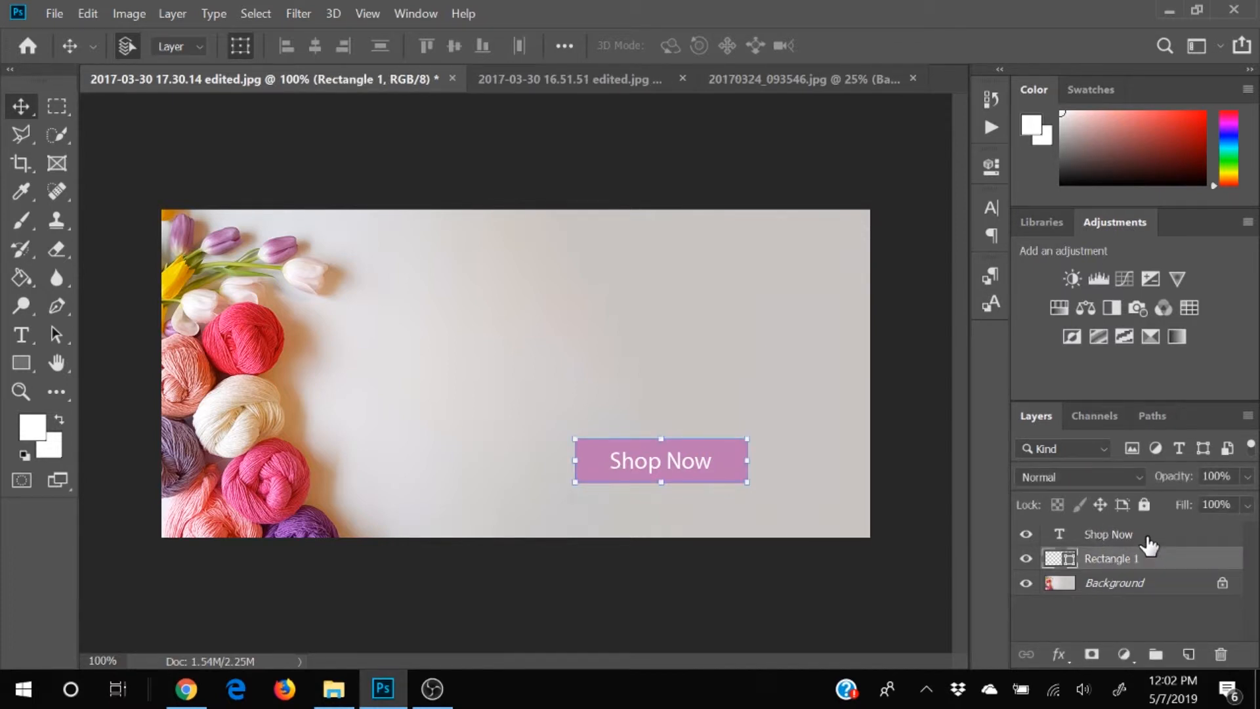
left_click(1150, 535, "shift")
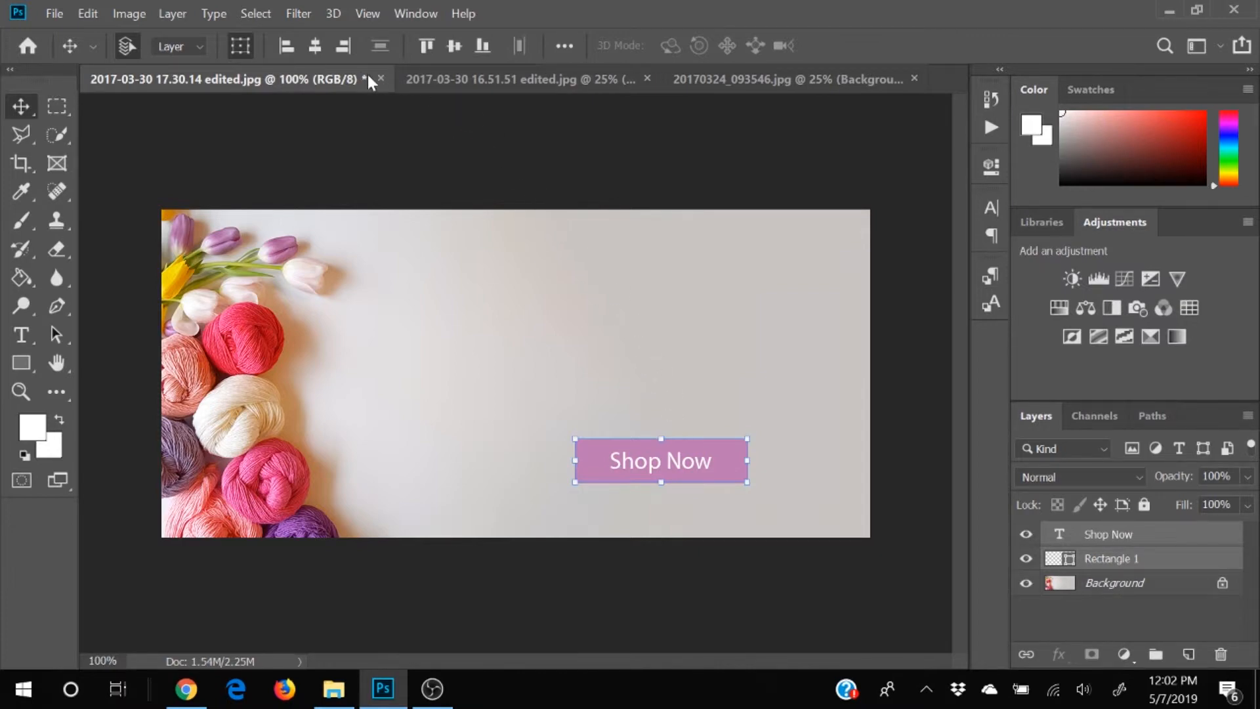
left_click(322, 52)
left_click(458, 48)
Step: Try aligning the text and rectangle by their top and bottom edges, realign their vertical centres and deselect both
left_click(427, 47)
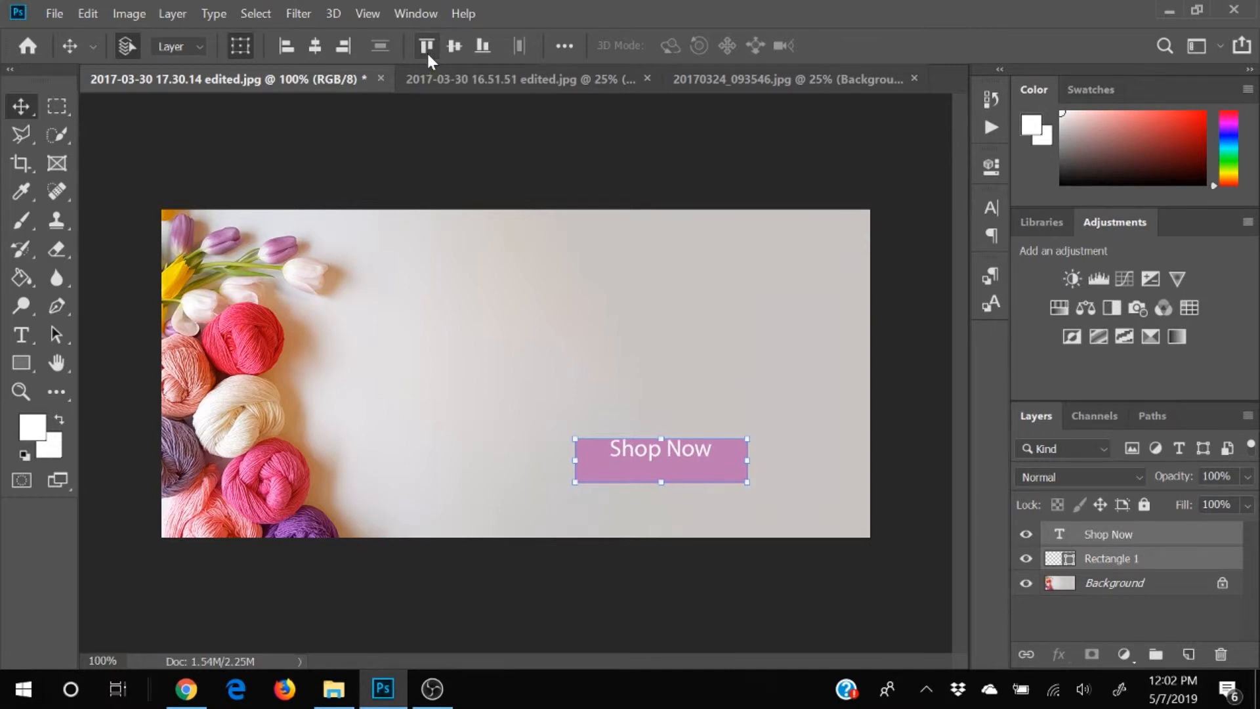
left_click(483, 47)
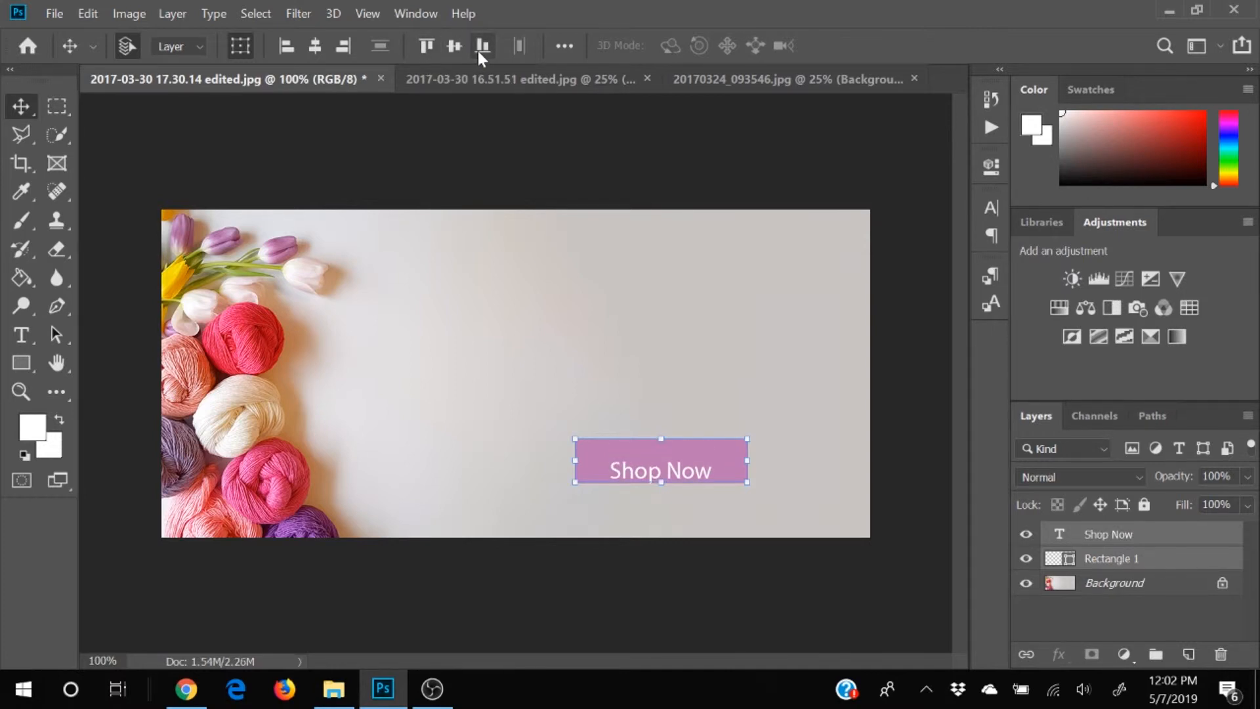
left_click(872, 538)
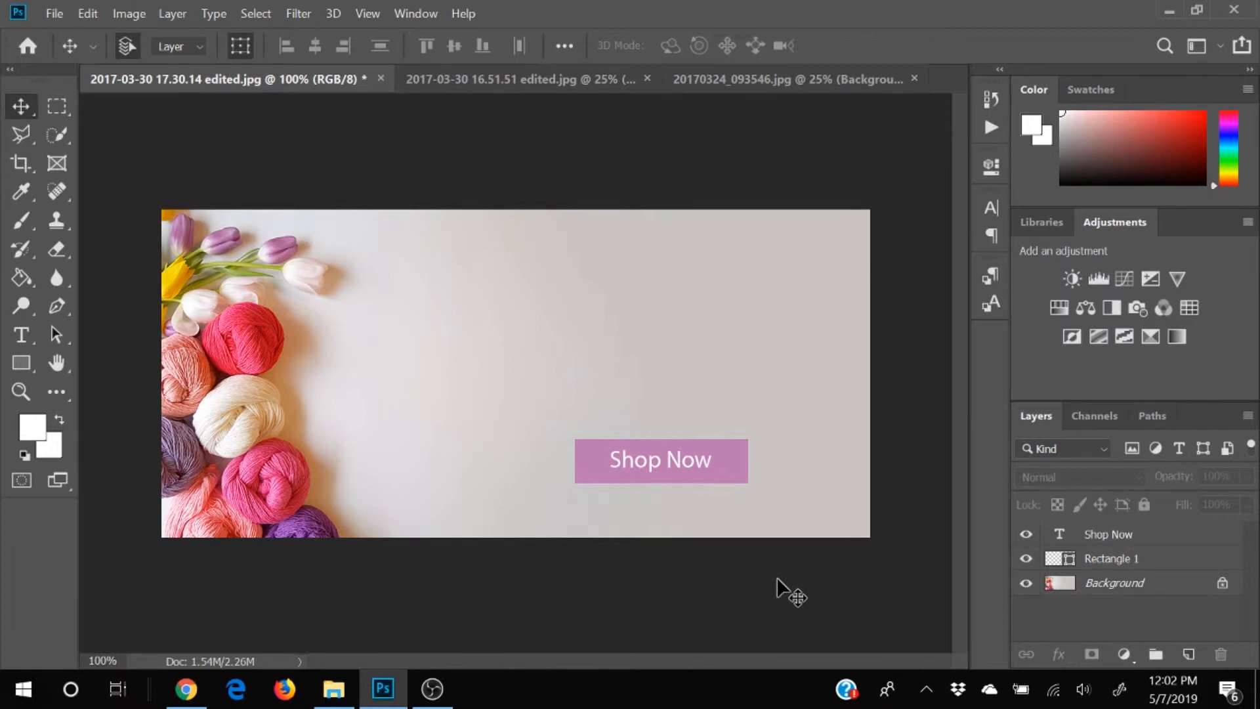
Step: Select the Shop Now text and rectangle together on the canvas, clear the selection, and unlock the Background layer
left_click_drag(777, 577, 521, 367)
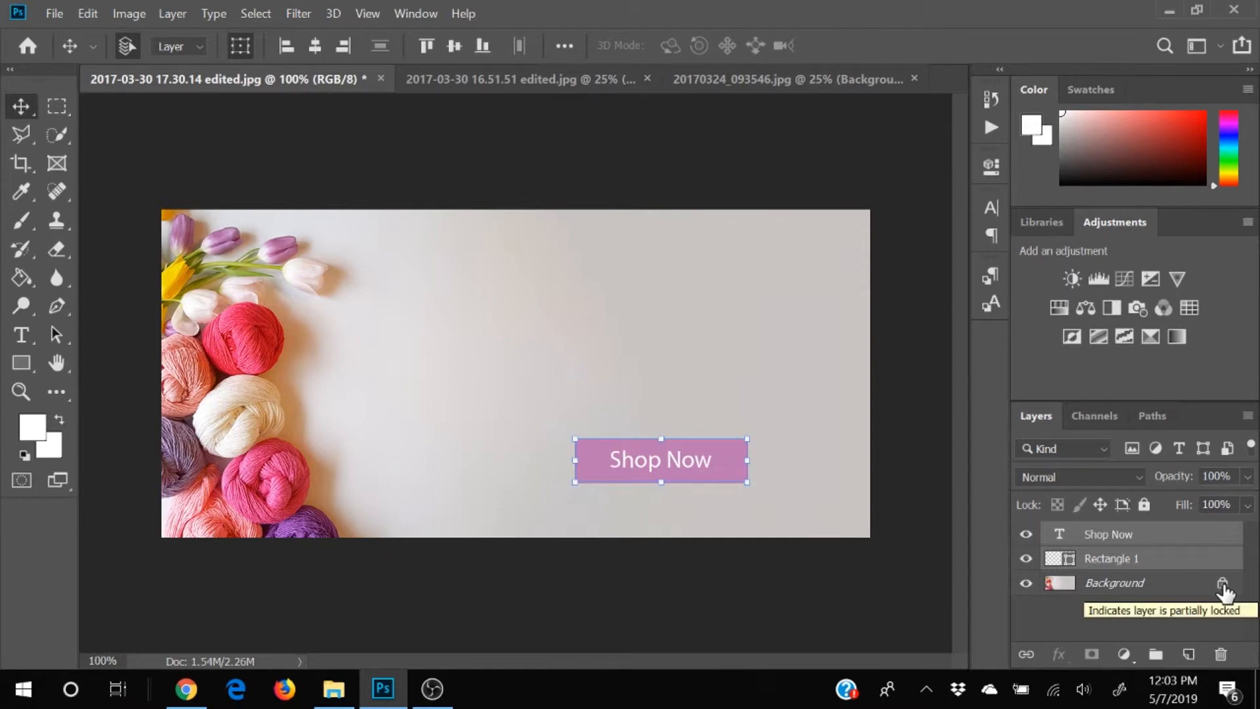
left_click(840, 599)
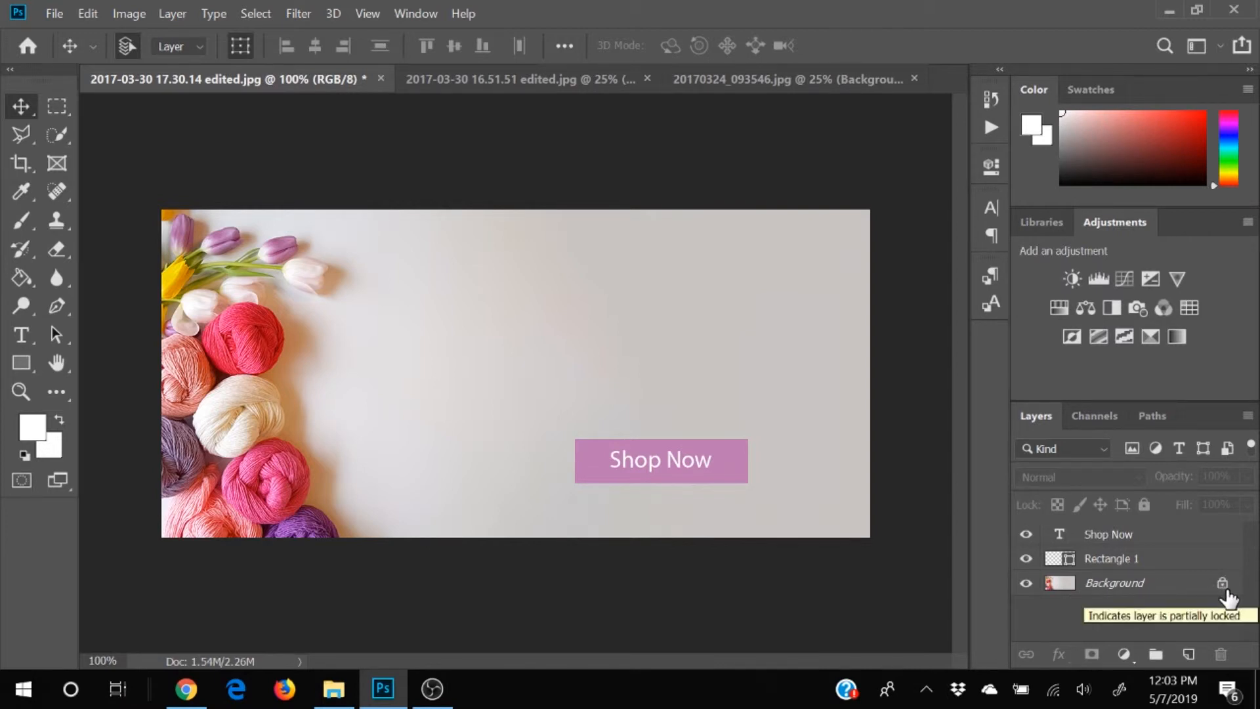
left_click(1223, 584)
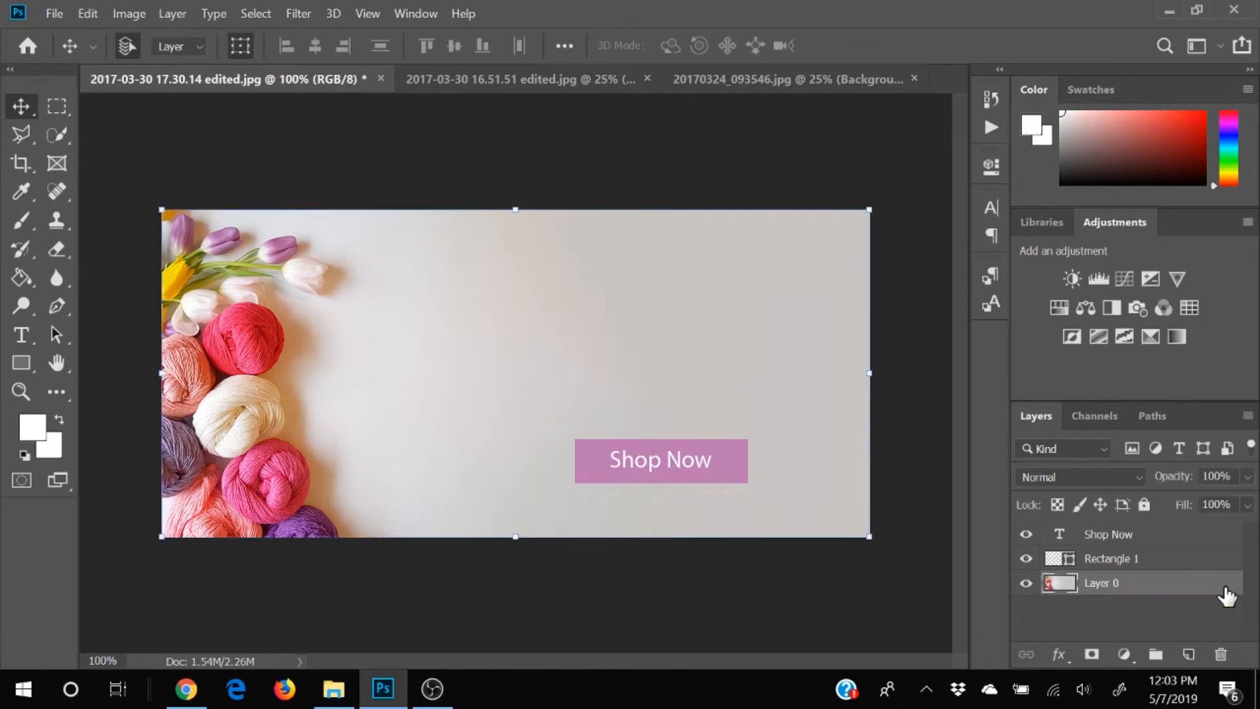
left_click(851, 588)
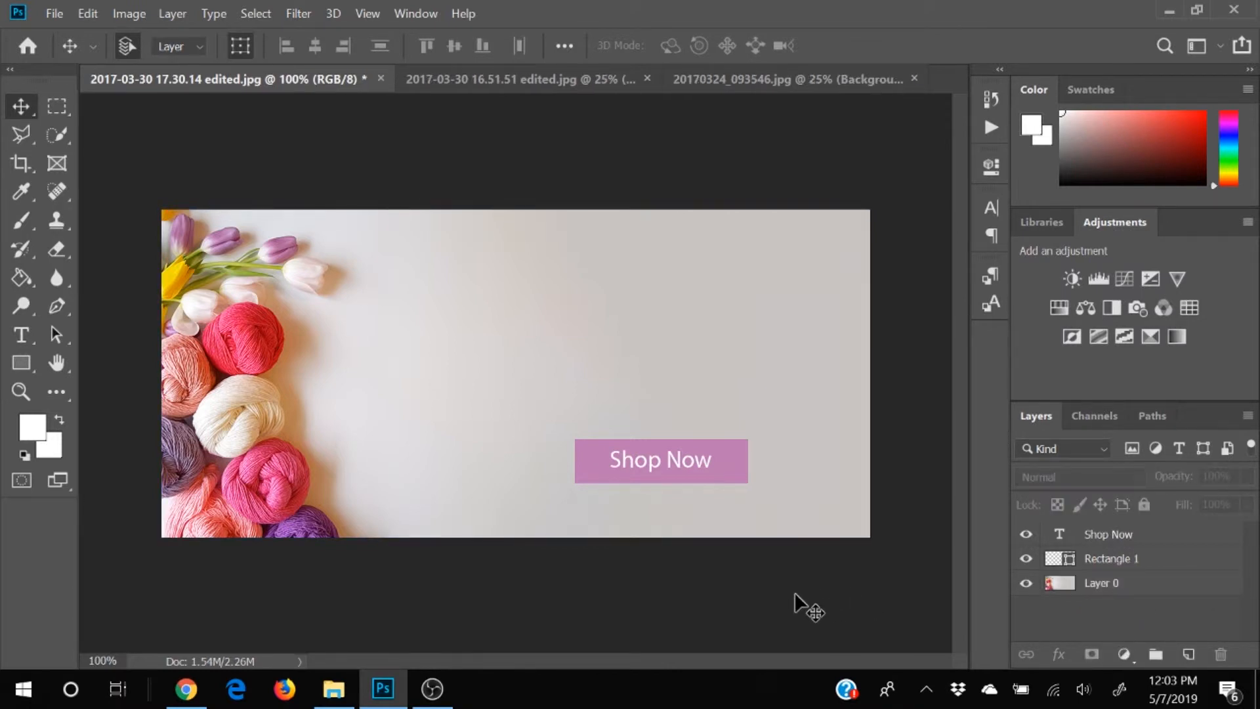
Step: Select only the Shop Now and Rectangle 1 layers together and move the button a little to the right on the banner
left_click_drag(796, 592, 499, 394)
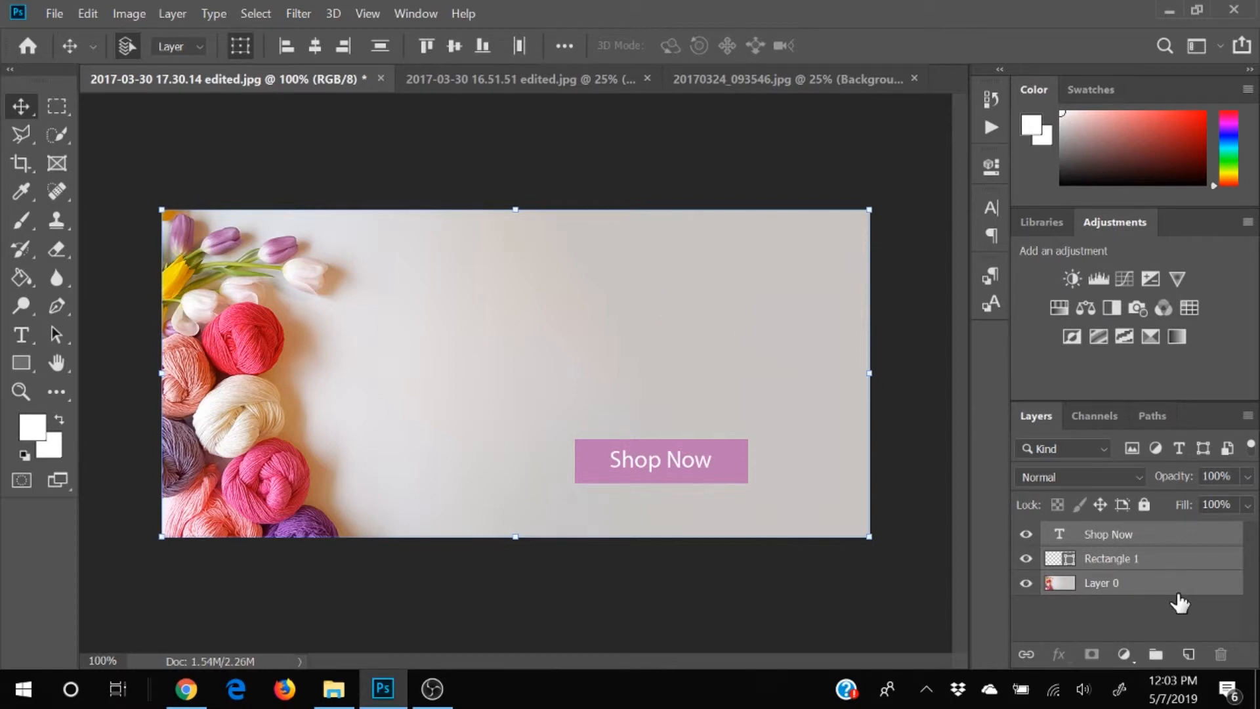
key("alt+bracketright")
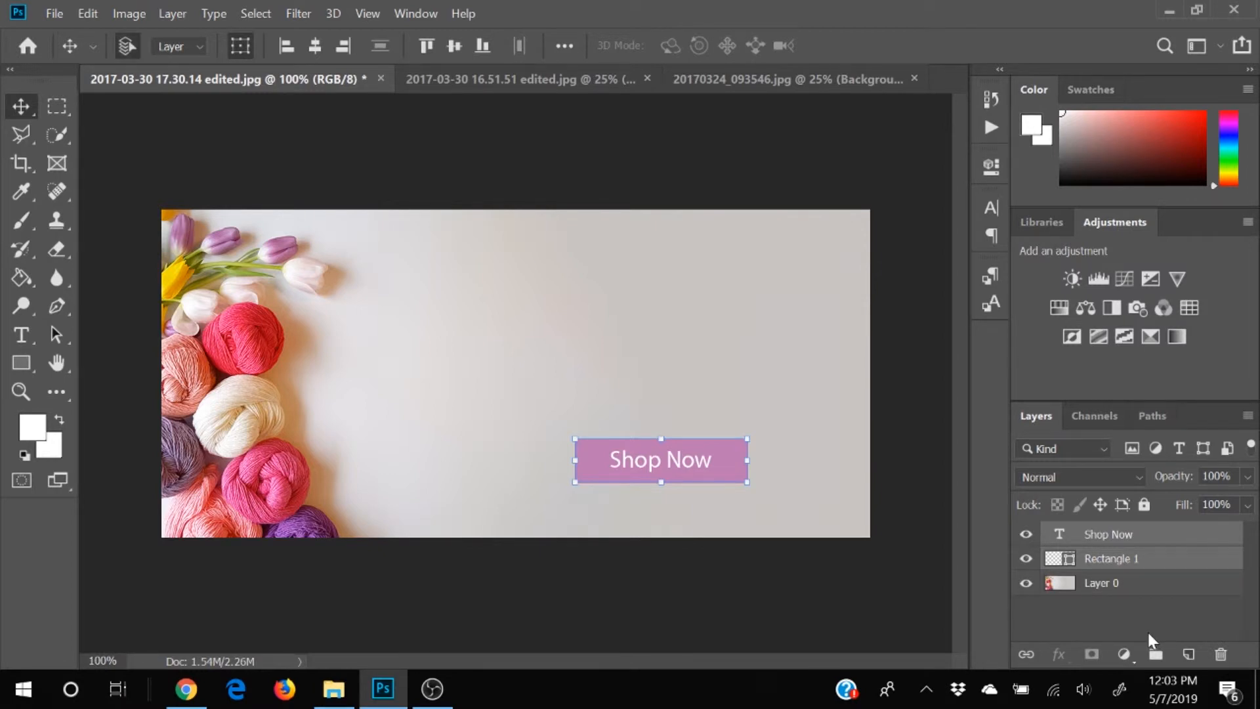
left_click_drag(724, 459, 762, 457)
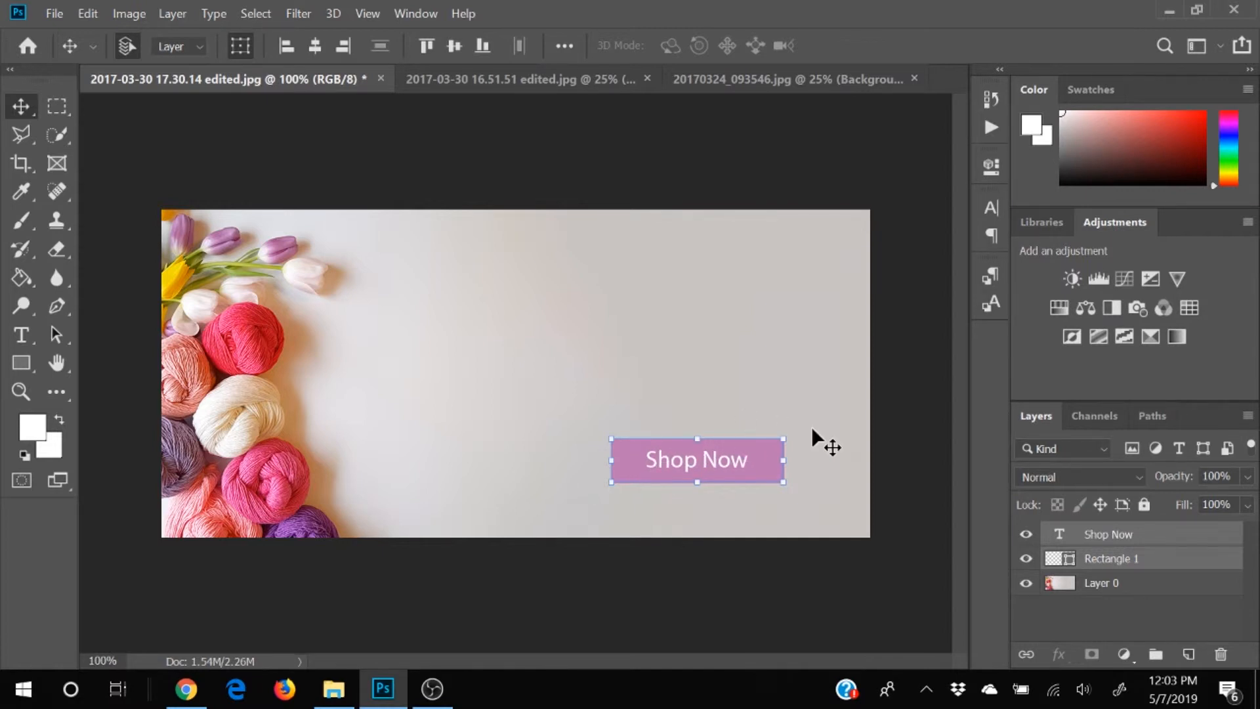
Step: Link the Shop Now and Rectangle 1 layers, and move the linked button slightly upward by its rectangle
right_click(1198, 532)
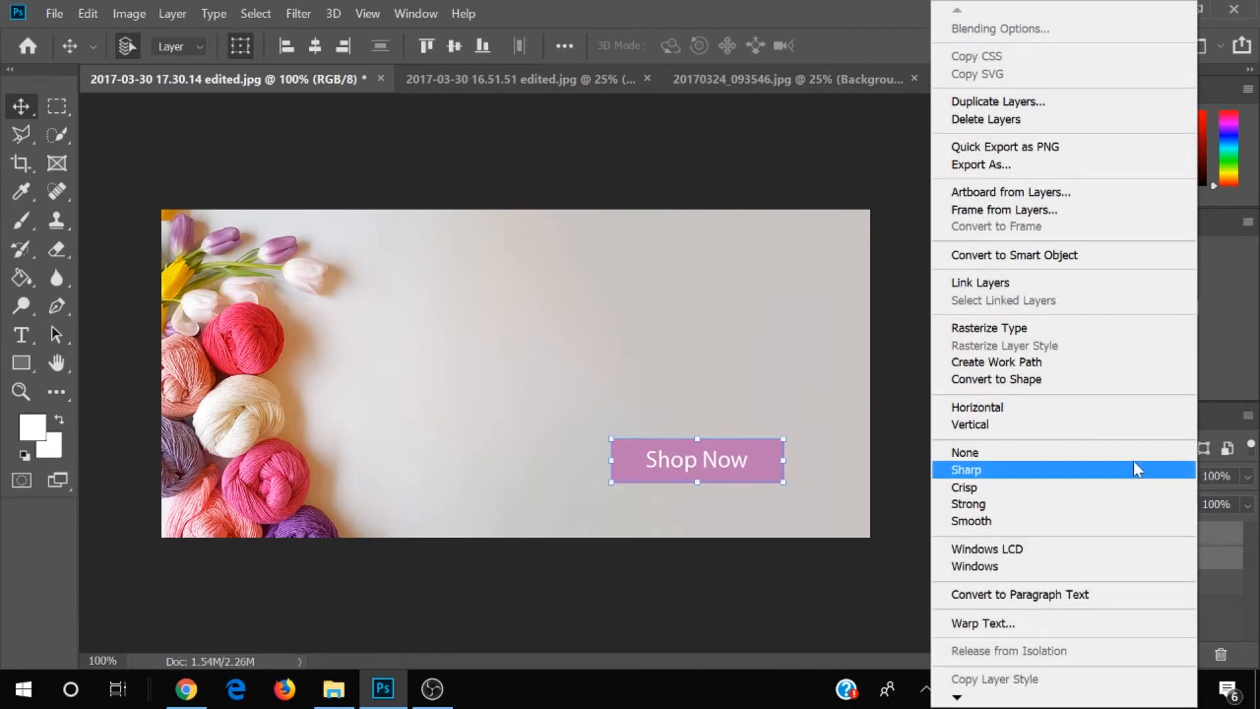
left_click(1033, 282)
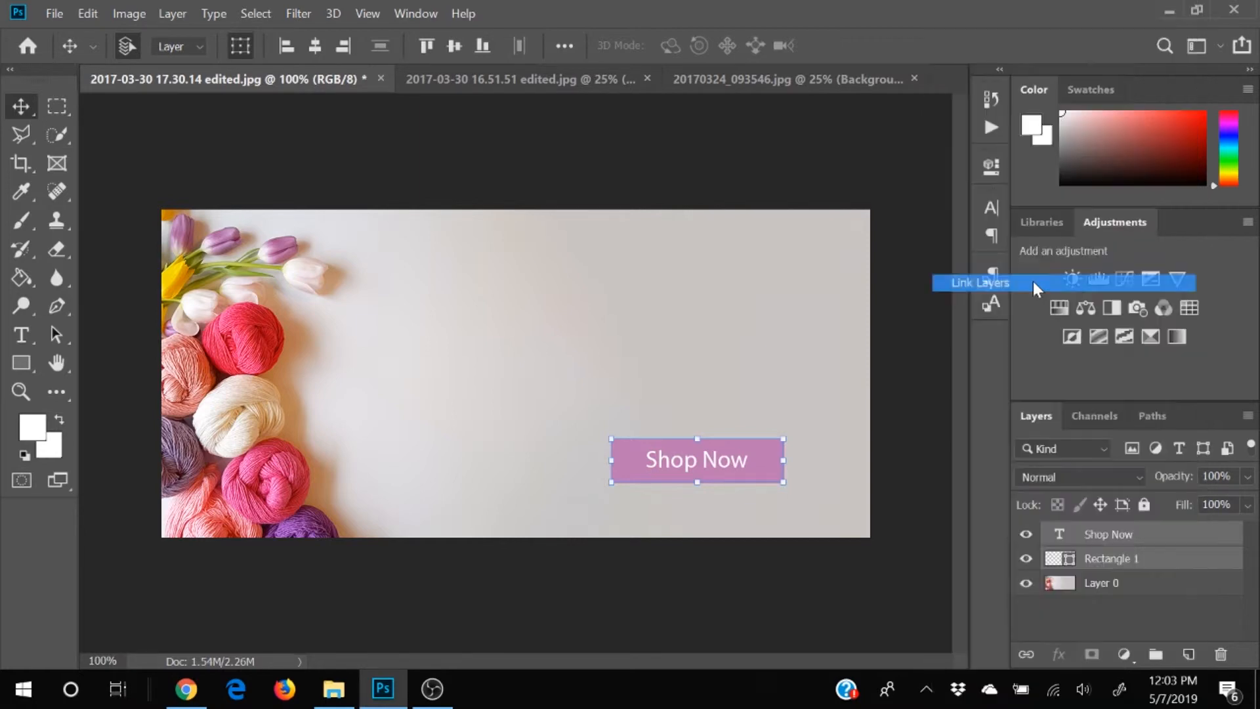
left_click(896, 580)
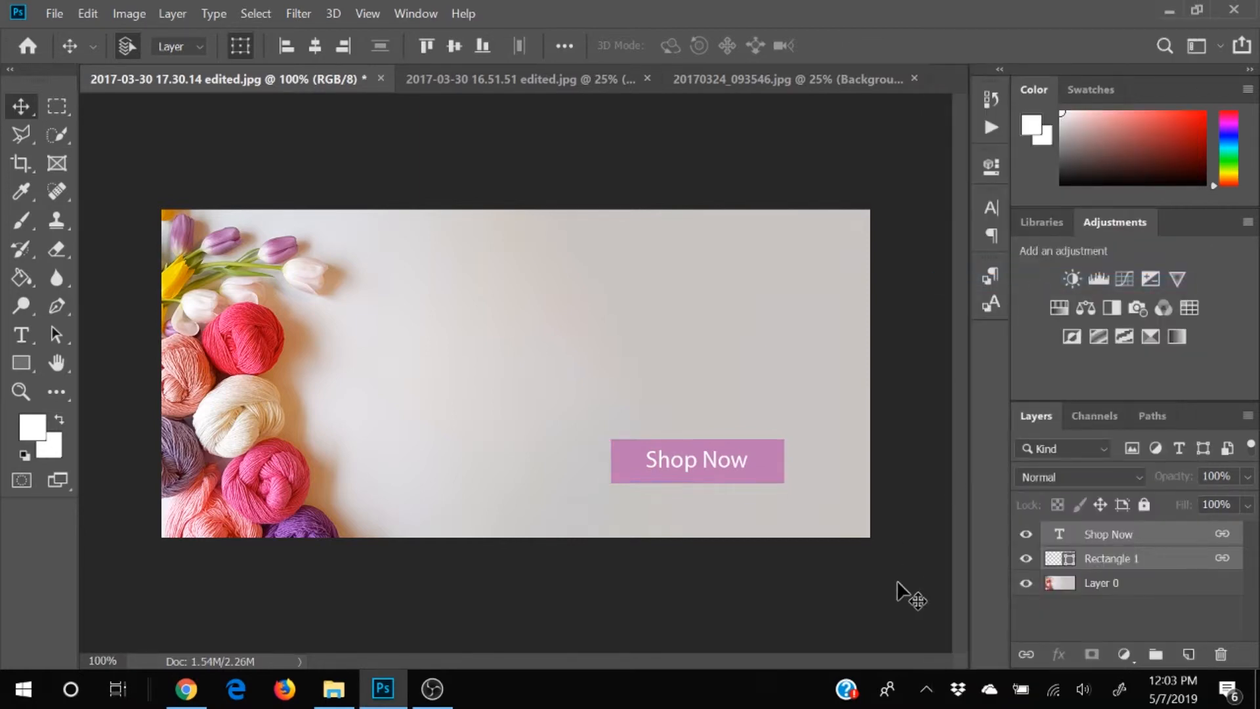
left_click(762, 460)
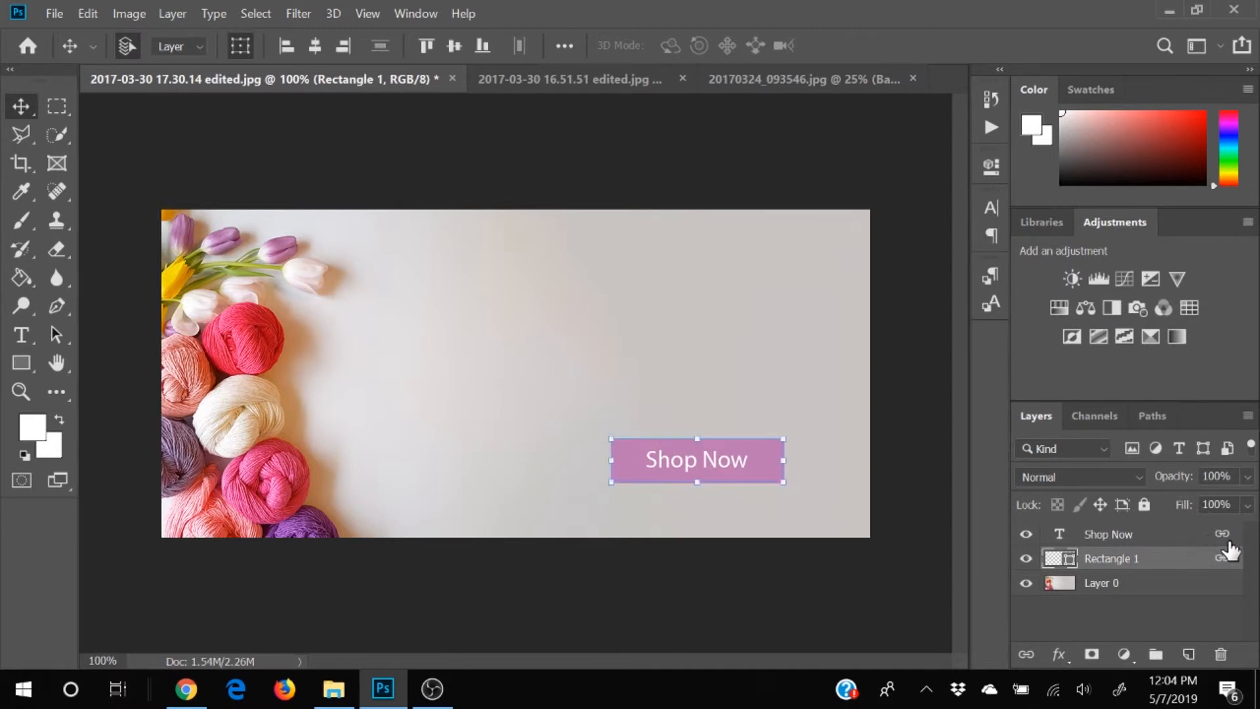
mouse_move(764, 473)
left_mouse_down()
mouse_move(745, 278)
mouse_move(706, 413)
mouse_move(717, 459)
mouse_move(835, 390)
mouse_move(734, 467)
mouse_move(758, 454)
left_mouse_up()
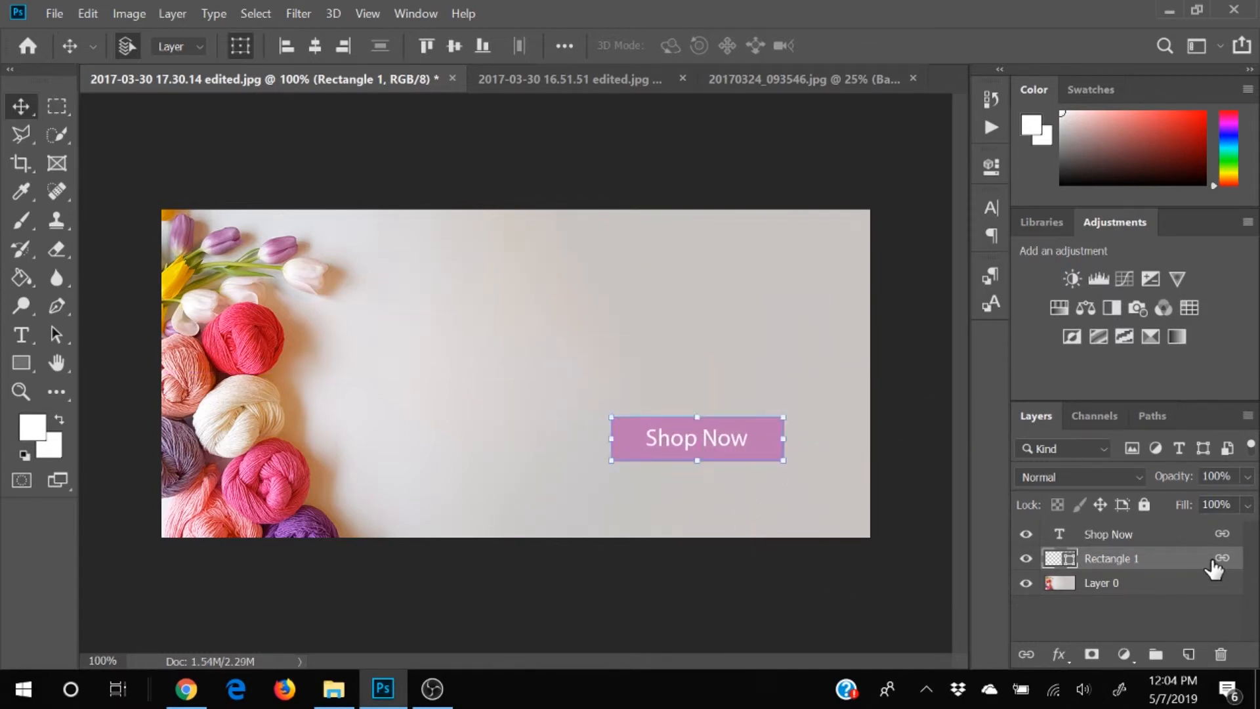
Step: Unlink Rectangle 1 from the Shop Now text and fully lock Layer 0
right_click(1150, 561)
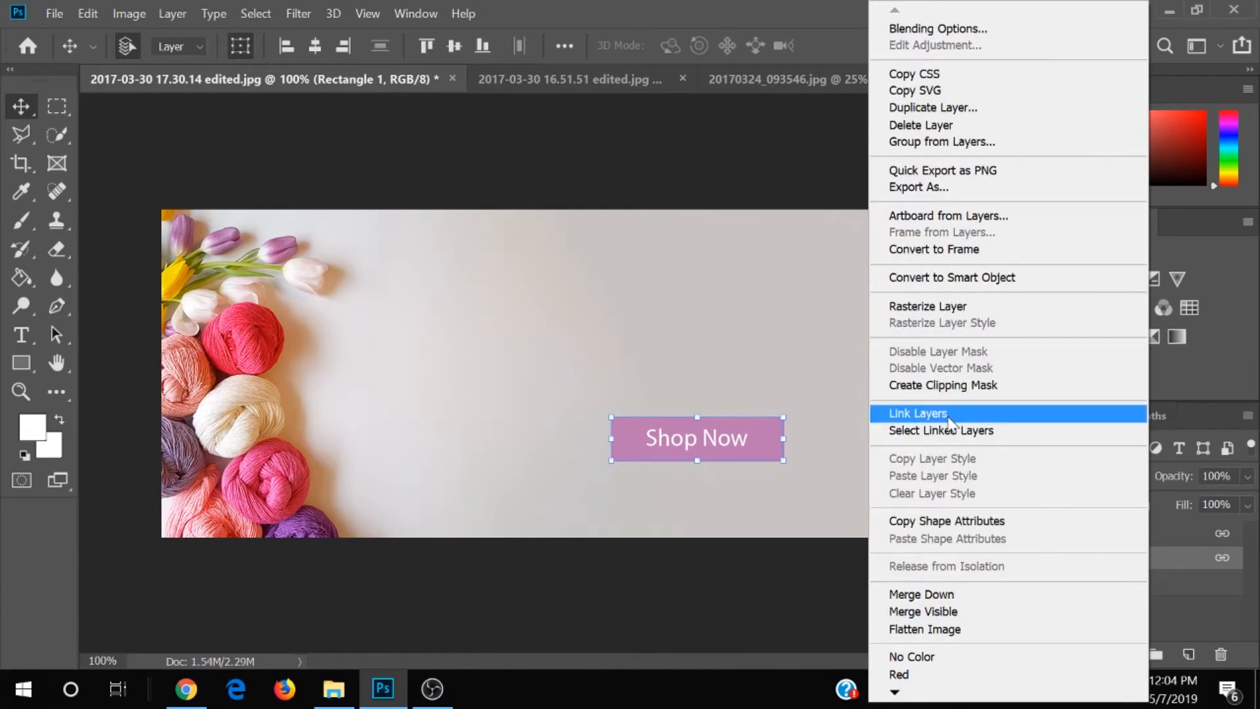
left_click(947, 415)
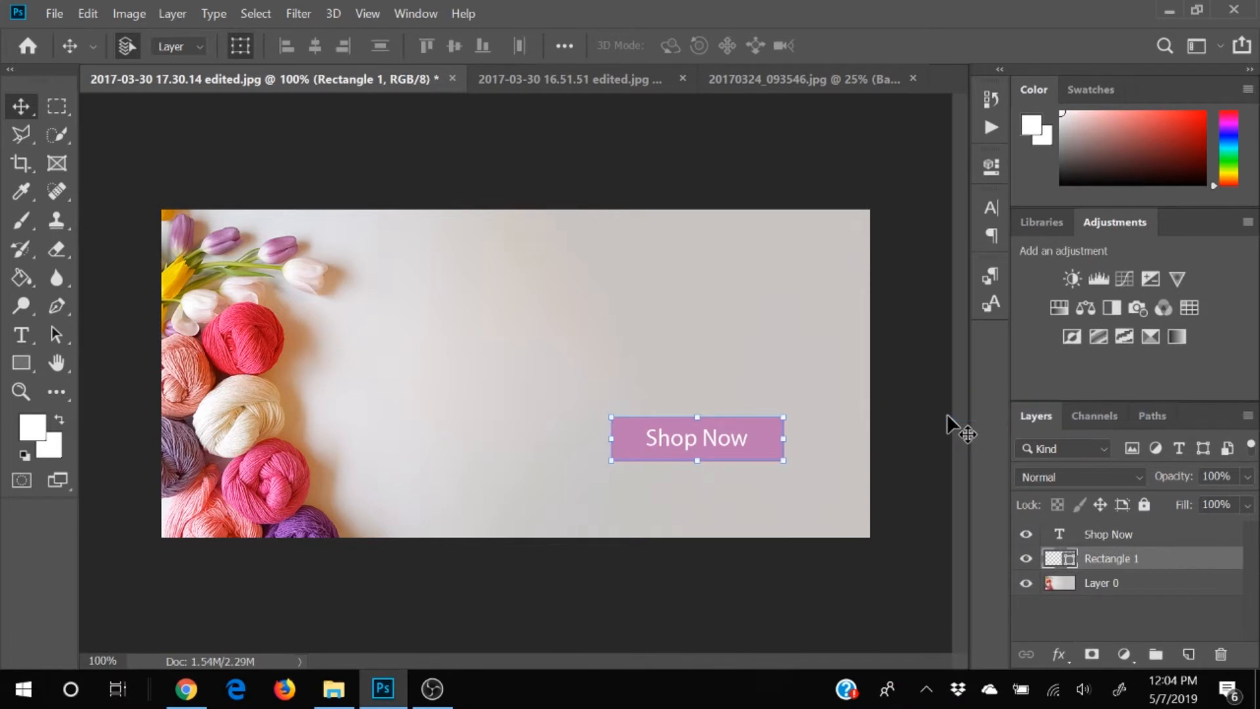
left_click(859, 627)
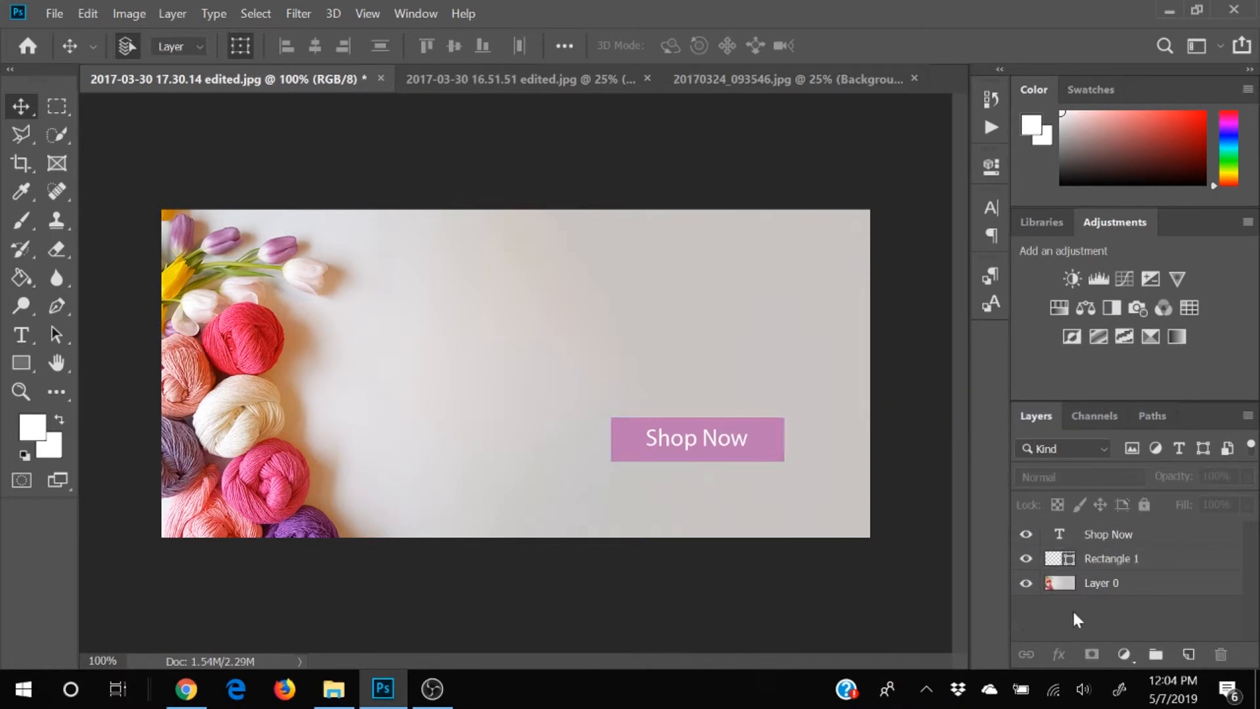
left_click(1106, 593)
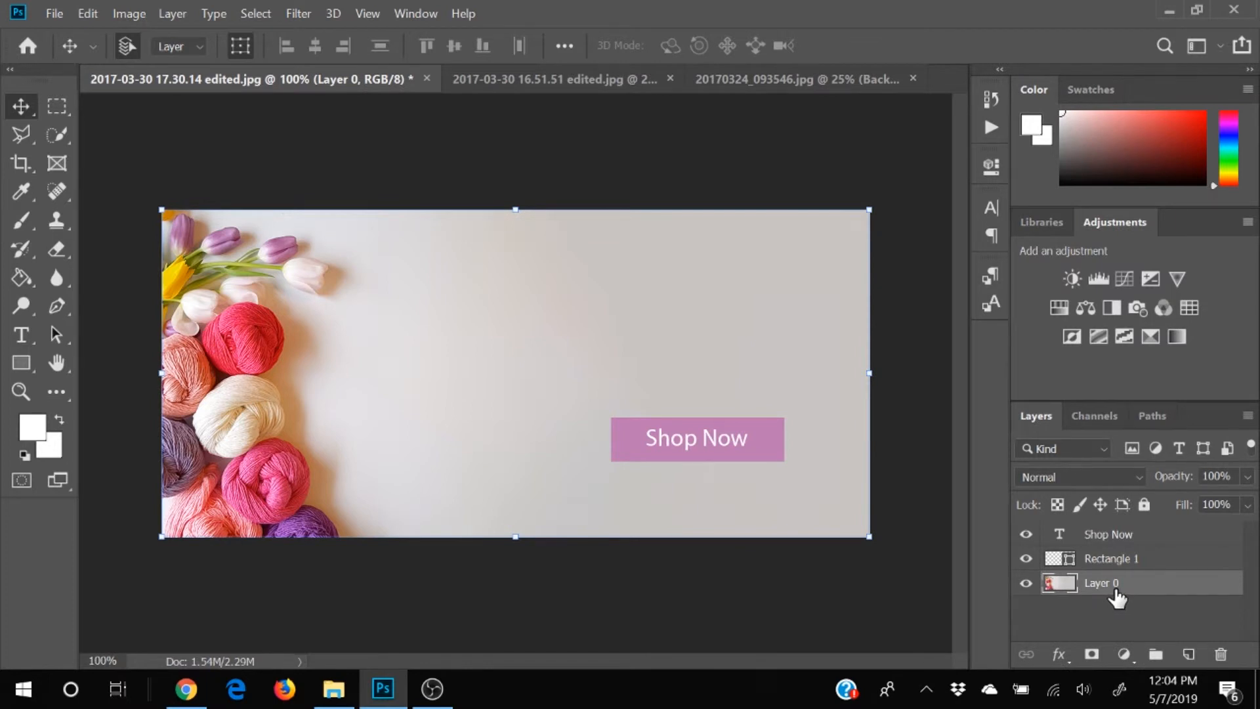
left_click(1143, 503)
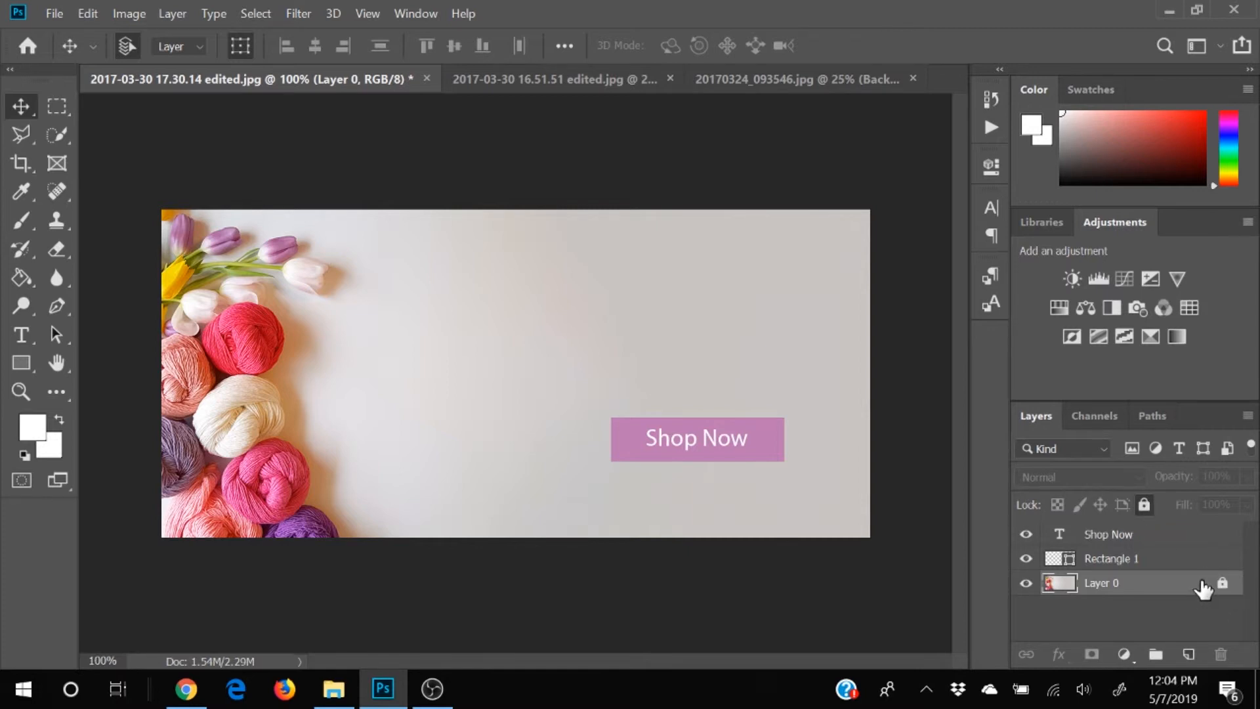
Step: Select and link the Shop Now and Rectangle 1 layers, move the linked button slightly down and right, and deselect it
left_click_drag(709, 533, 723, 431)
right_click(725, 435)
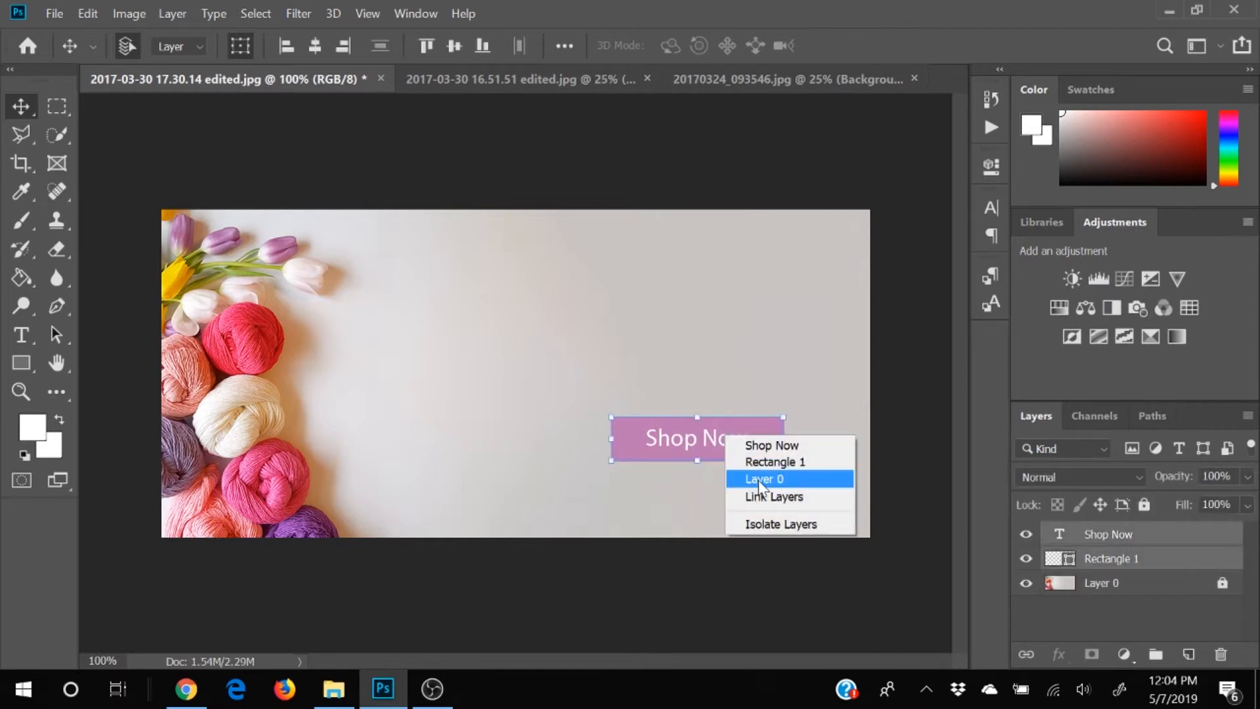
left_click(801, 495)
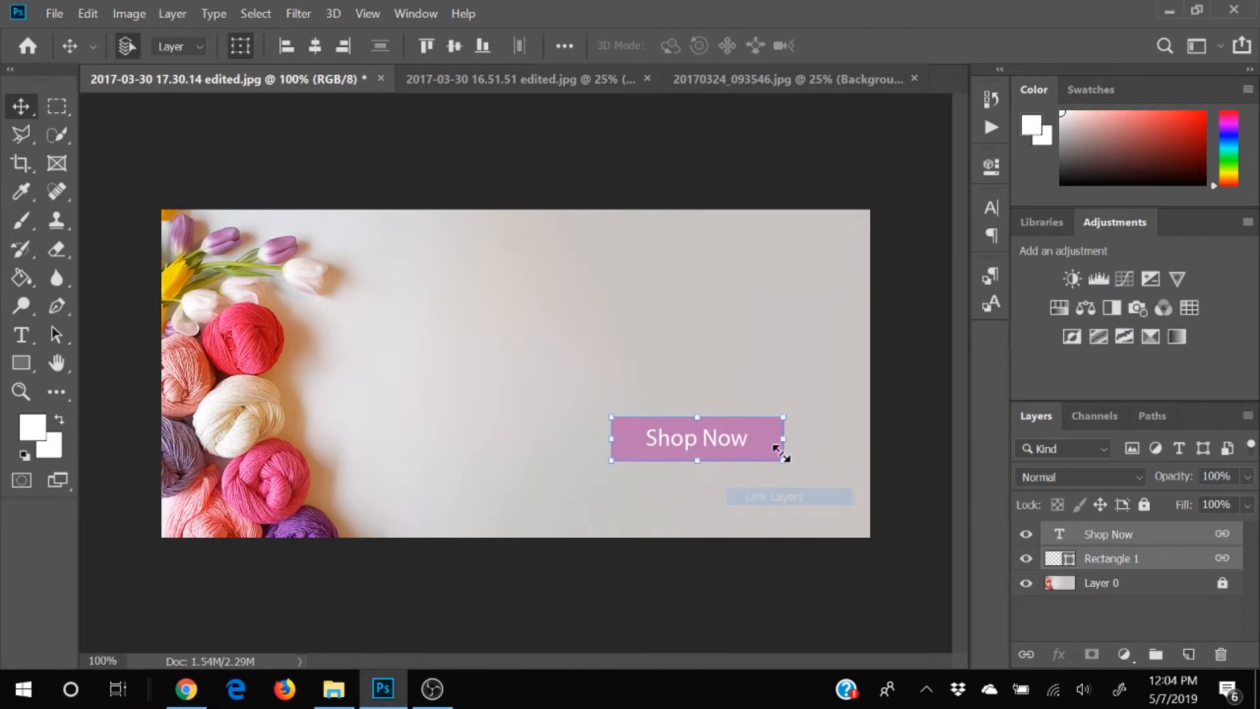
left_click_drag(764, 438, 771, 460)
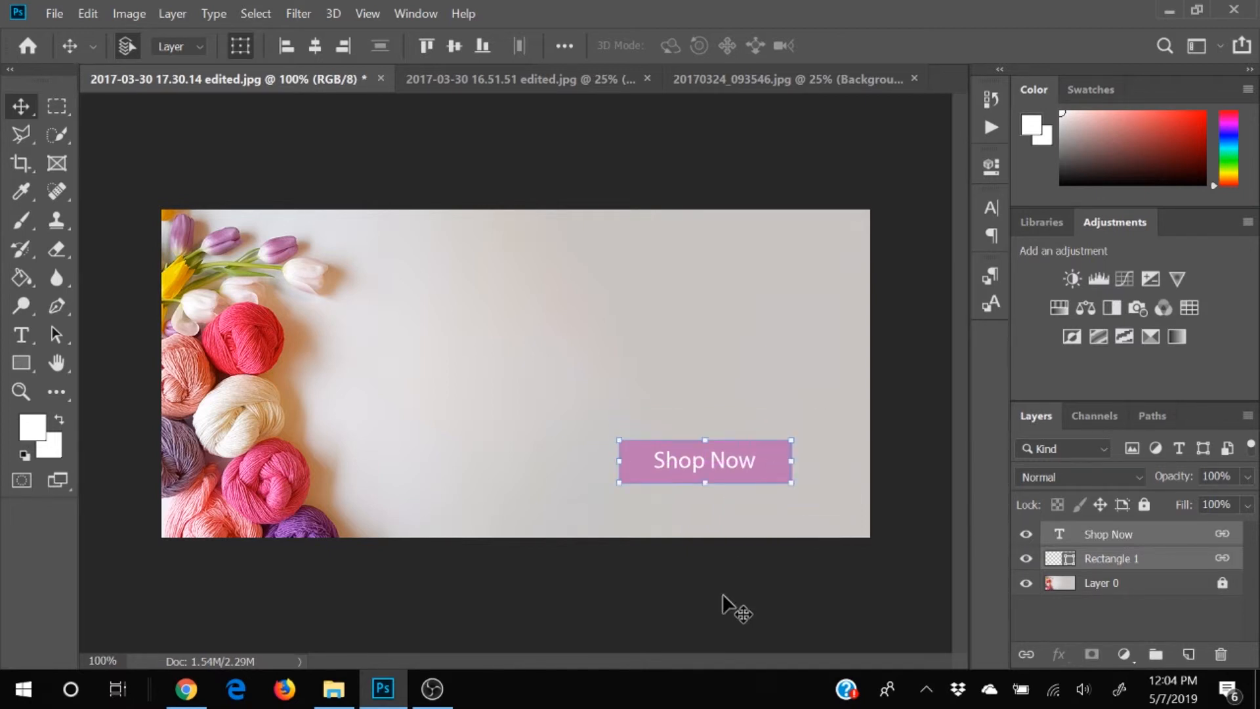
left_click(750, 605)
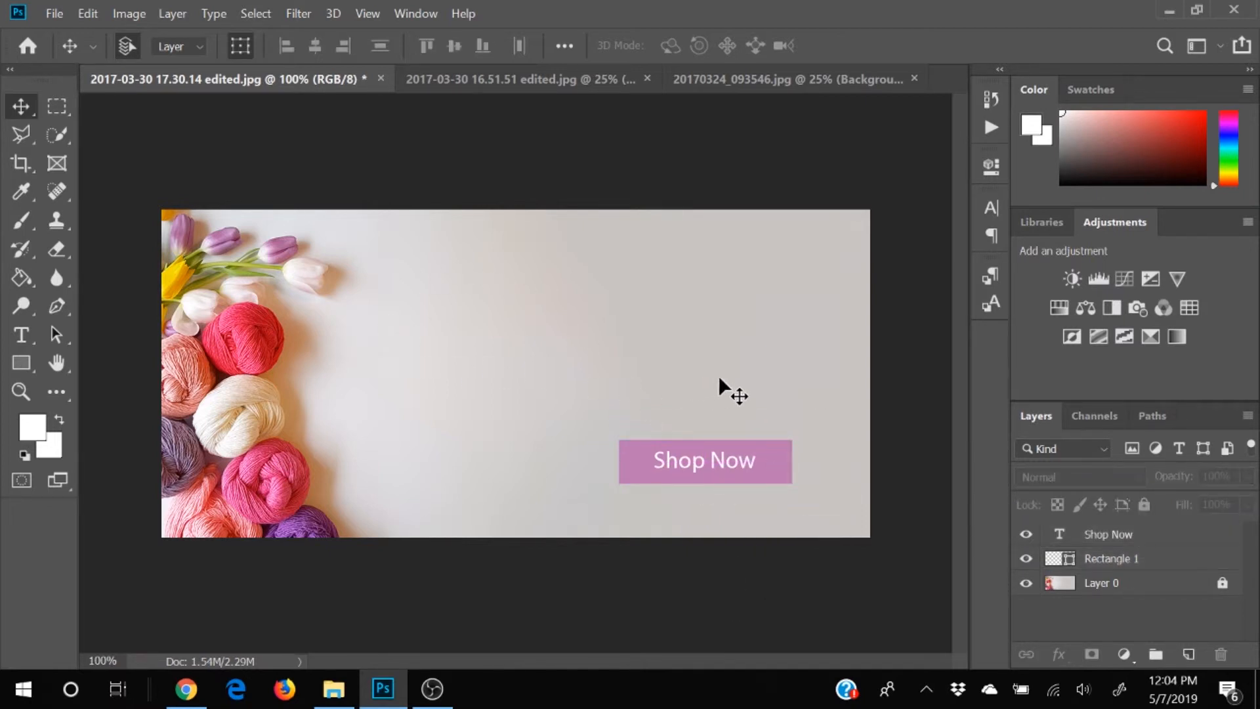
Step: Add the text "New Spring Collection" to the banner beside the yarn balls
key("t")
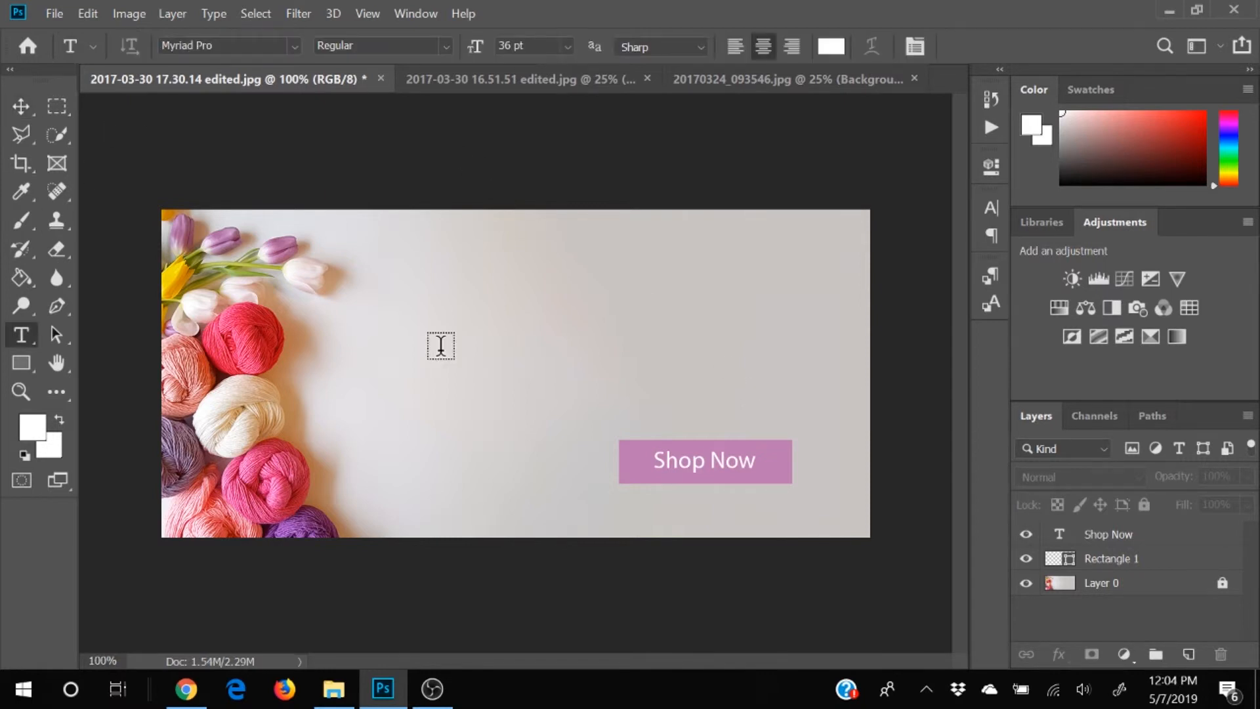
left_click(427, 338)
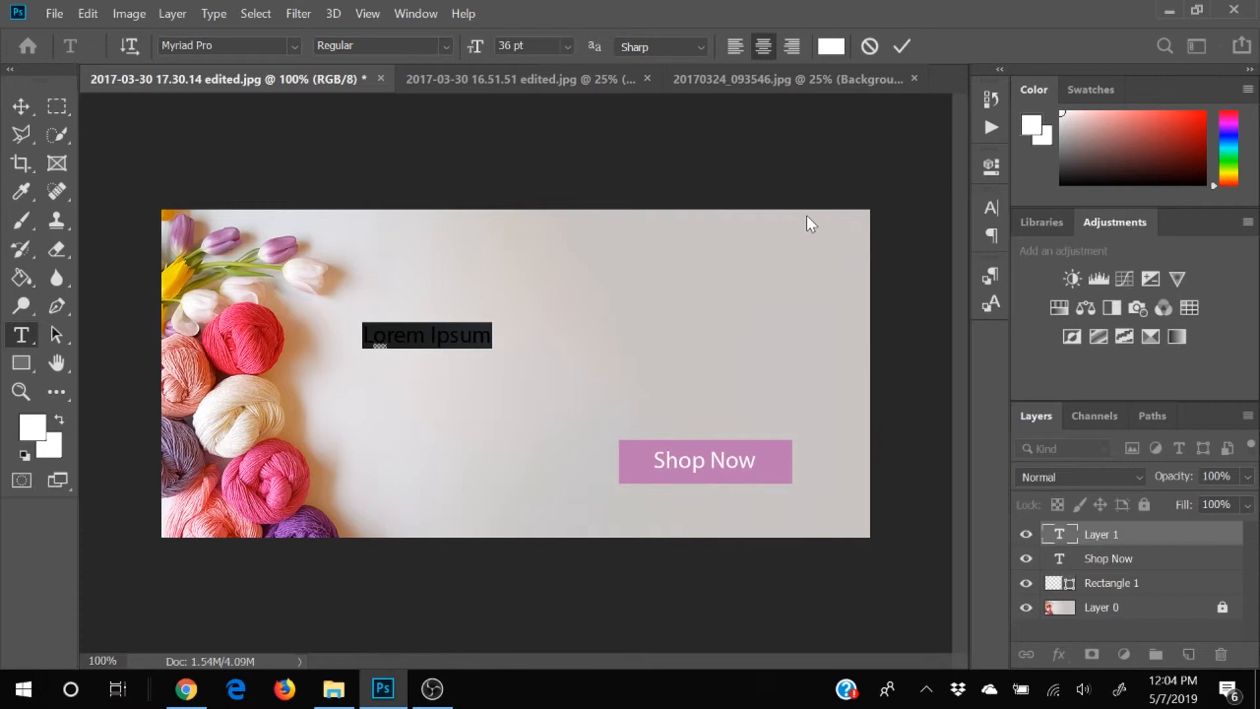
type("New")
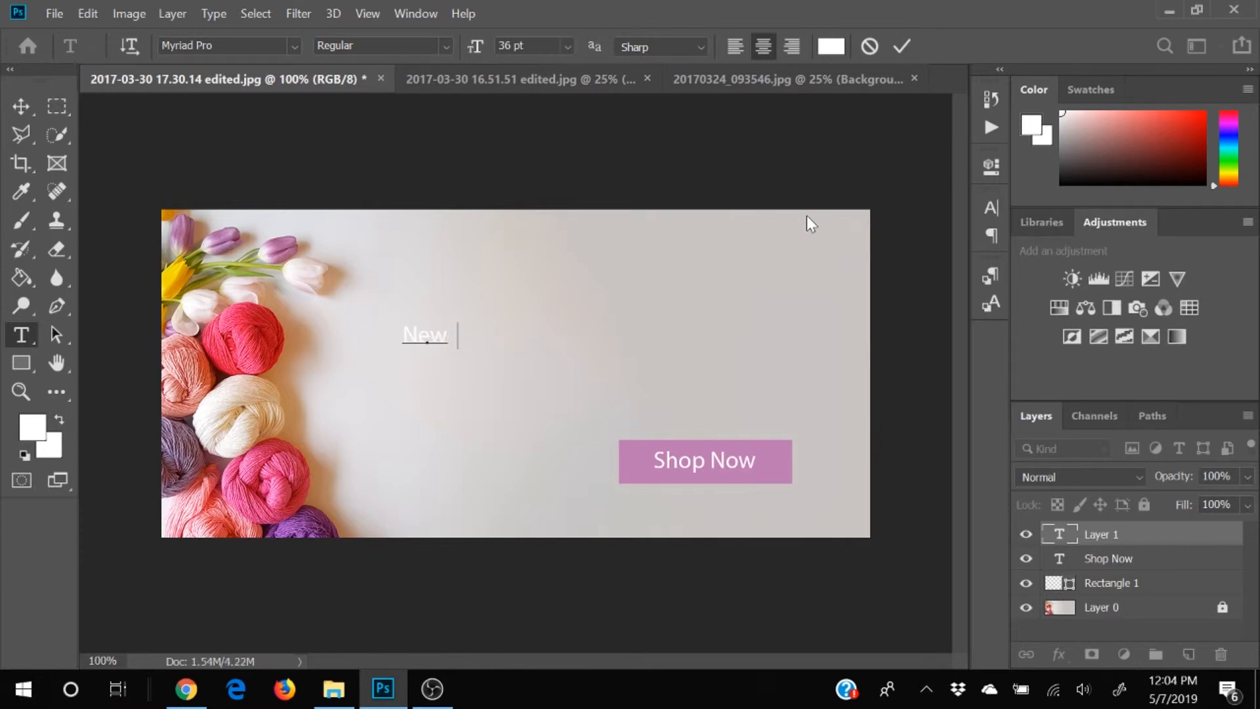
type(" Spring")
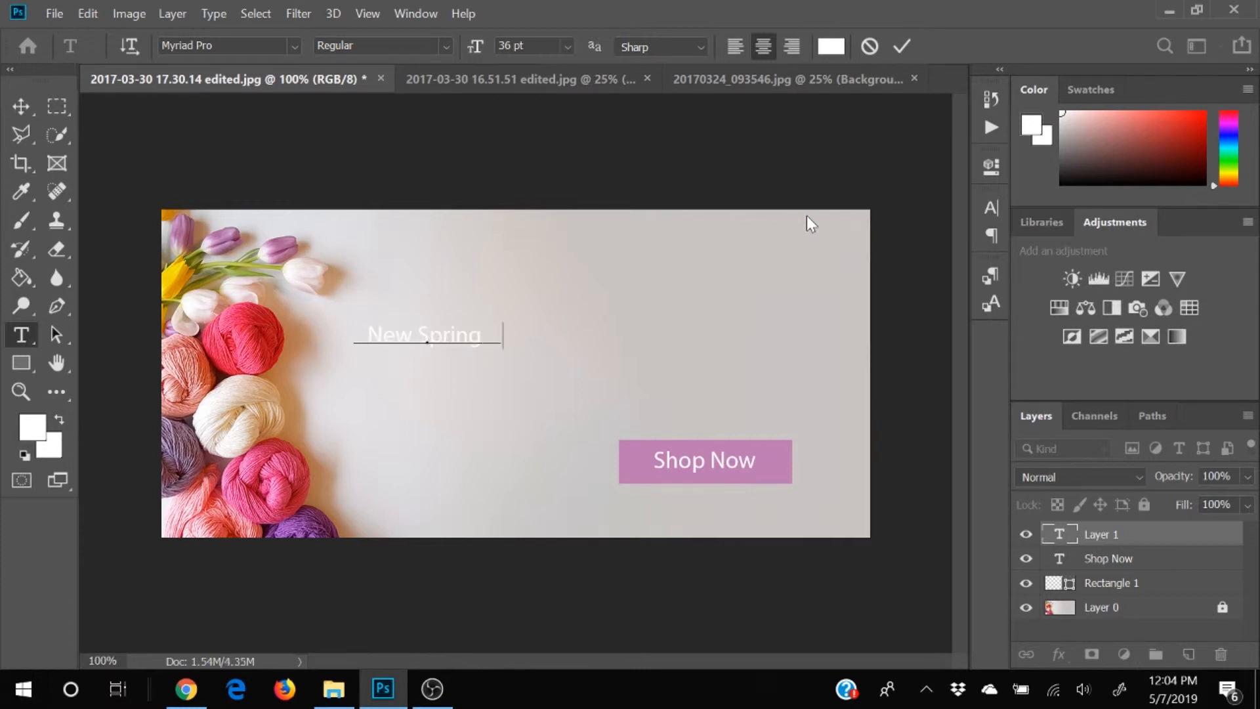
type(" Collection")
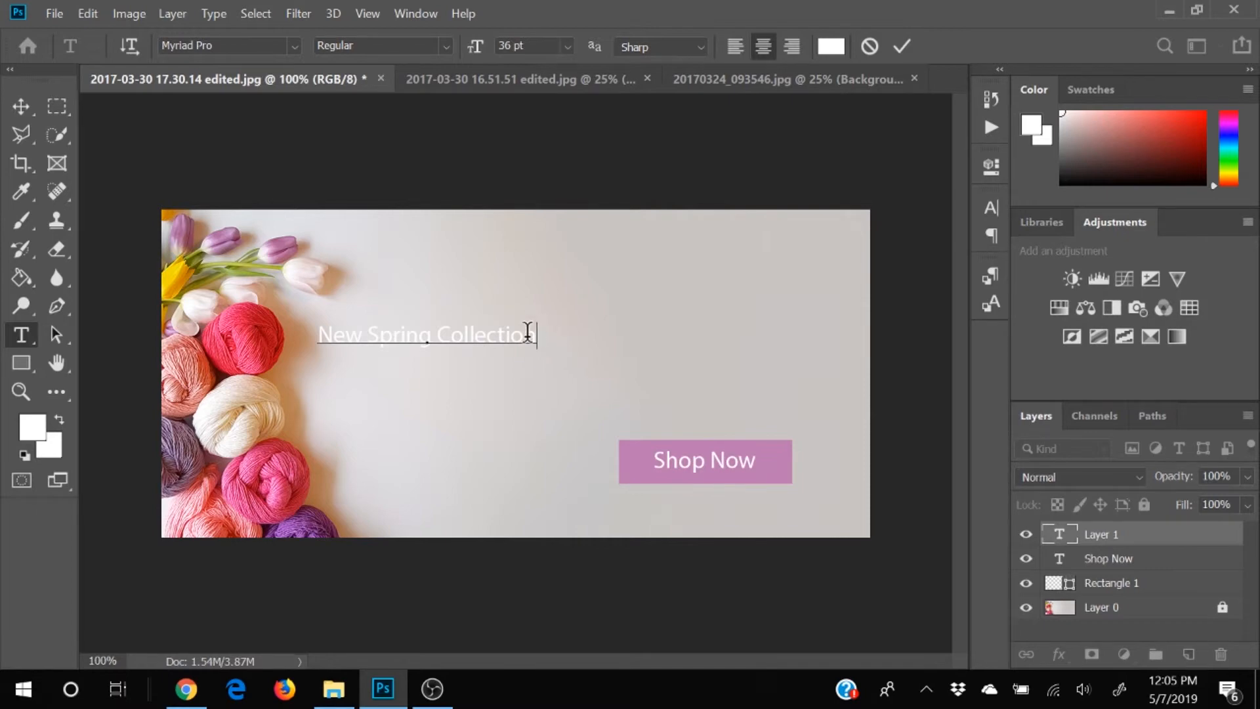
Step: Recolour the whole "New Spring Collection" text with the button's pink (#bc79b1) sampled from the canvas, and commit the text
left_click_drag(536, 333, 292, 351)
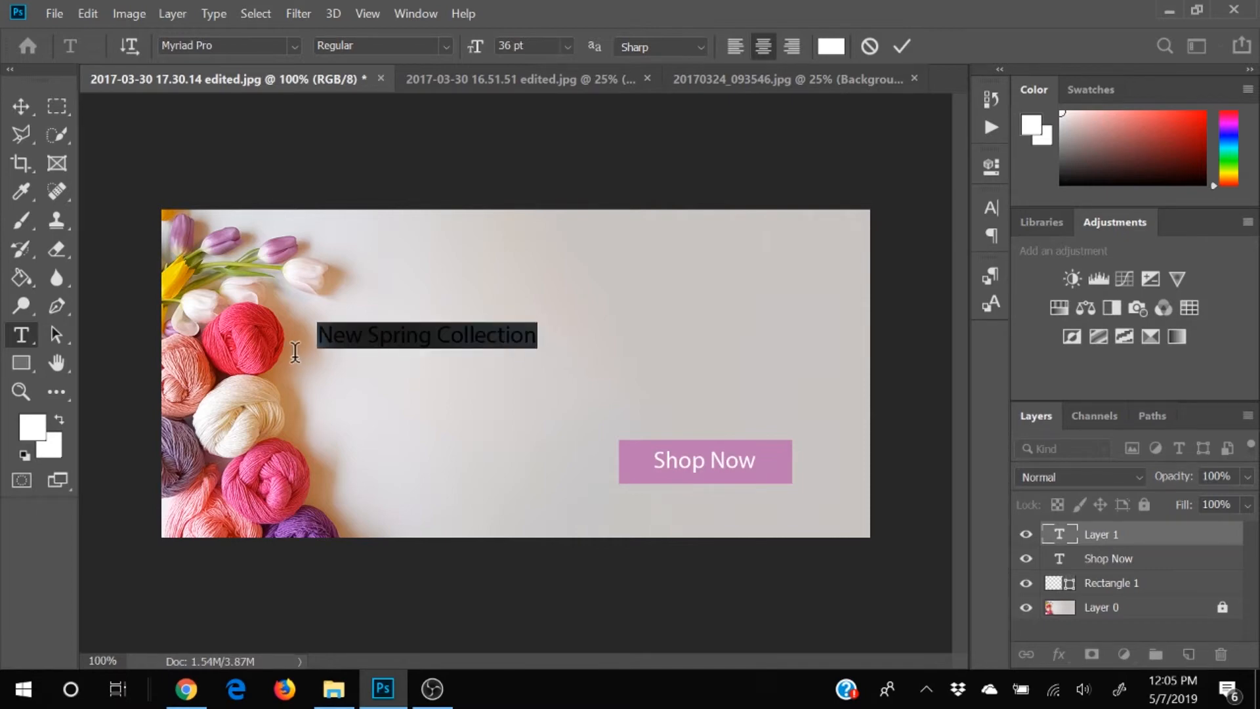
left_click(831, 48)
left_click_drag(816, 123, 329, 26)
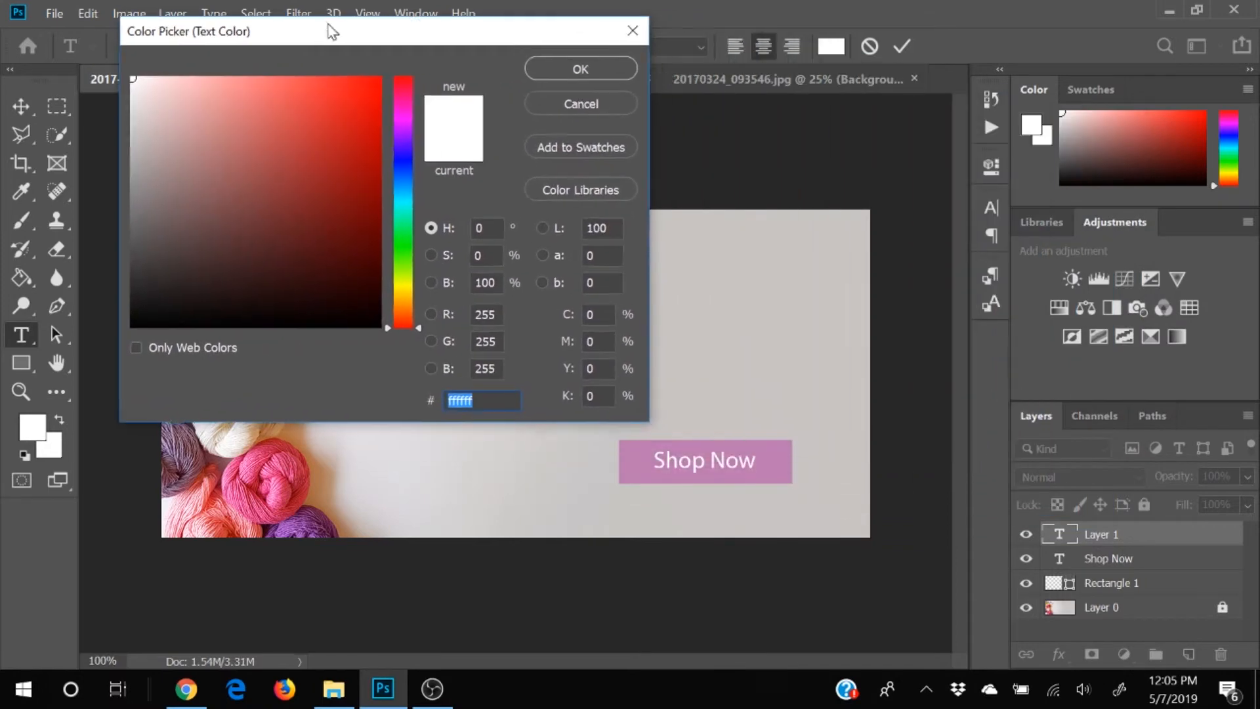
left_click(636, 461)
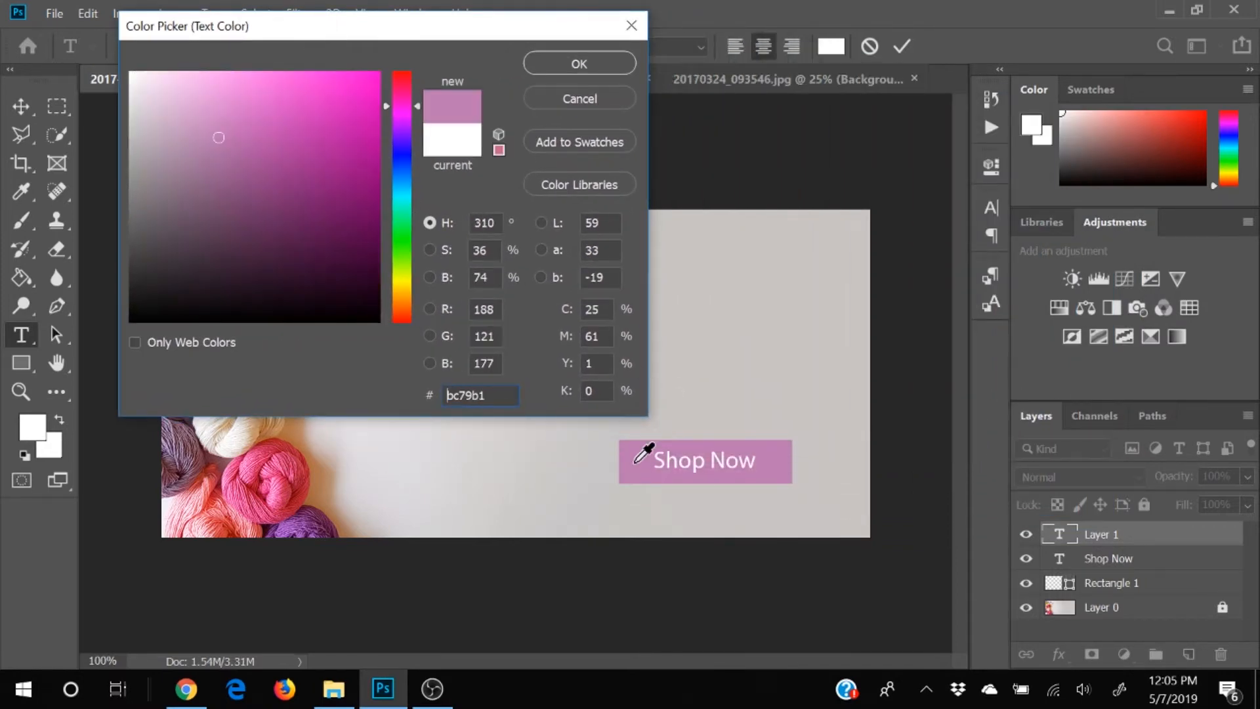
left_click(581, 64)
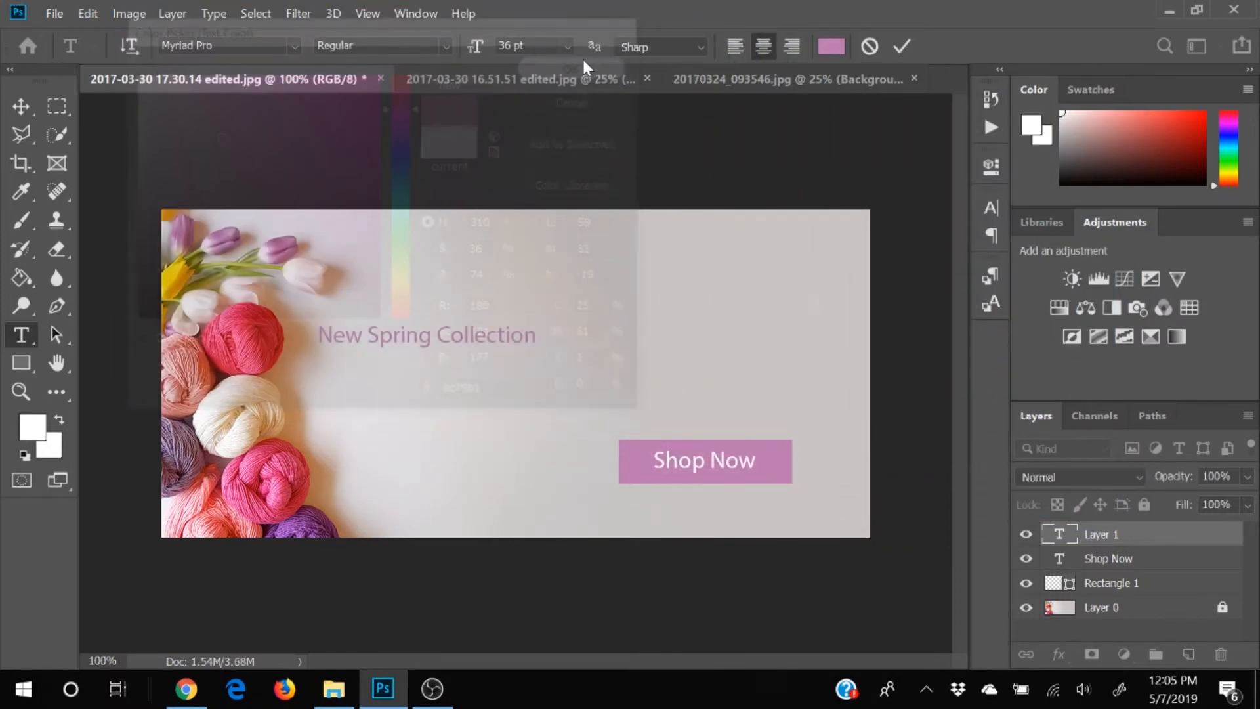
left_click(903, 46)
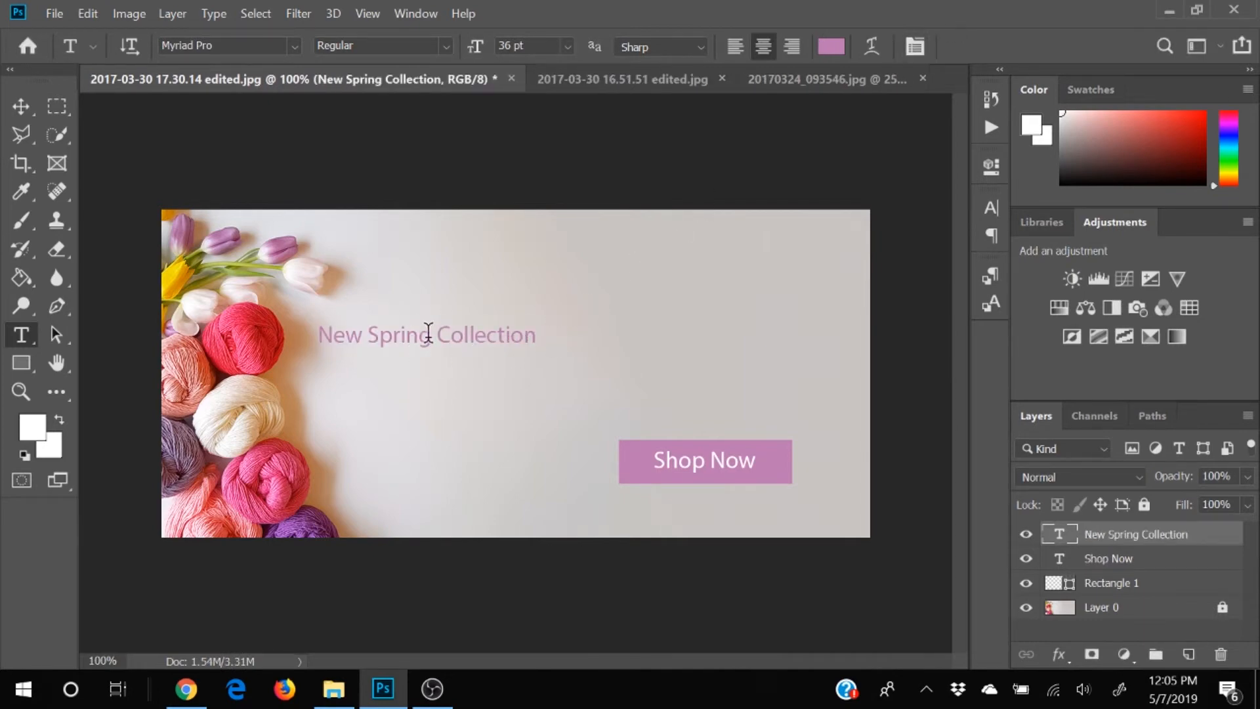
Step: Try enlarging the "New Spring Collection" text by its corner handle with the Move tool, and cancel the transform
left_click(21, 106)
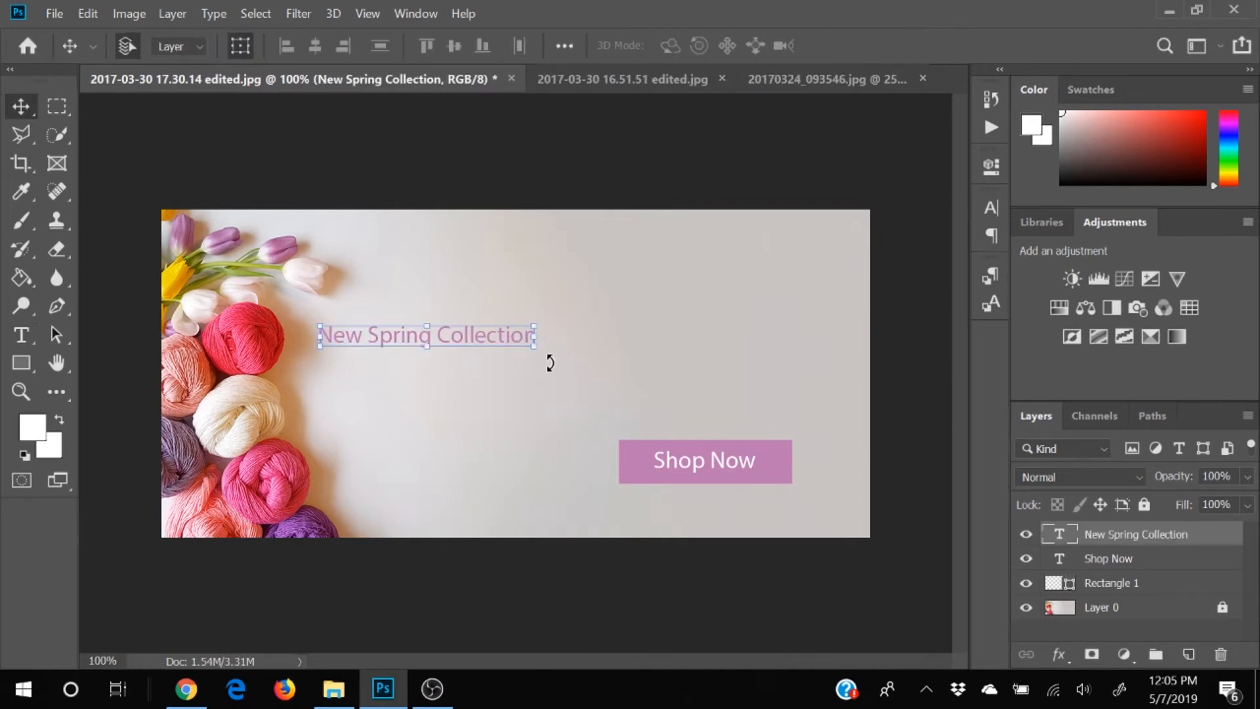
mouse_move(532, 347)
left_mouse_down()
mouse_move(580, 375)
mouse_move(533, 354)
left_mouse_up()
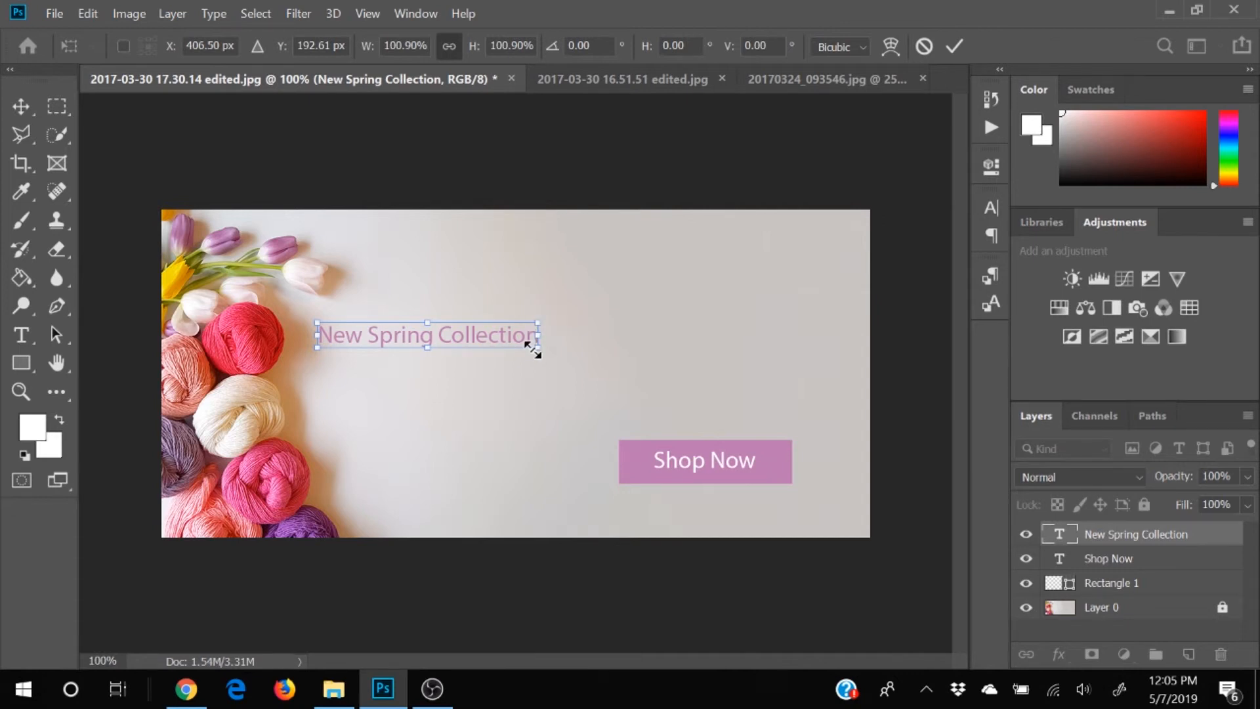
mouse_move(532, 349)
left_mouse_down()
mouse_move(534, 368)
mouse_move(570, 353)
mouse_move(596, 365)
mouse_move(557, 353)
left_mouse_up()
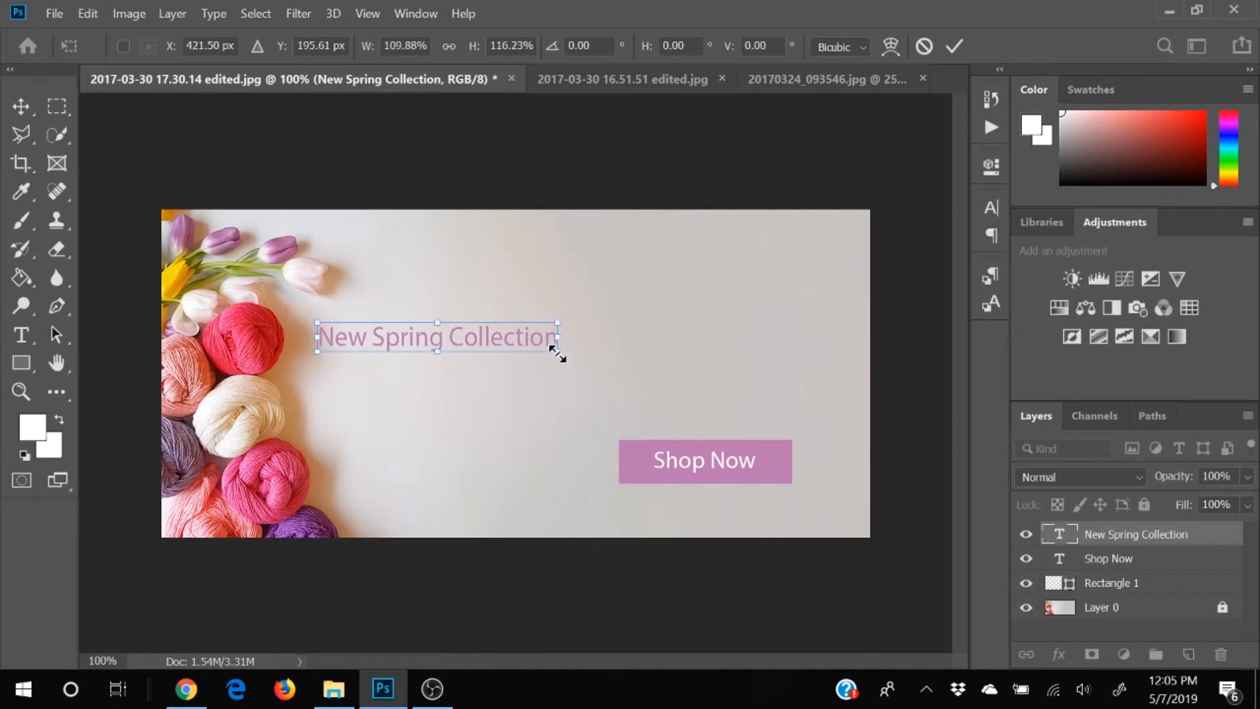
left_click(923, 45)
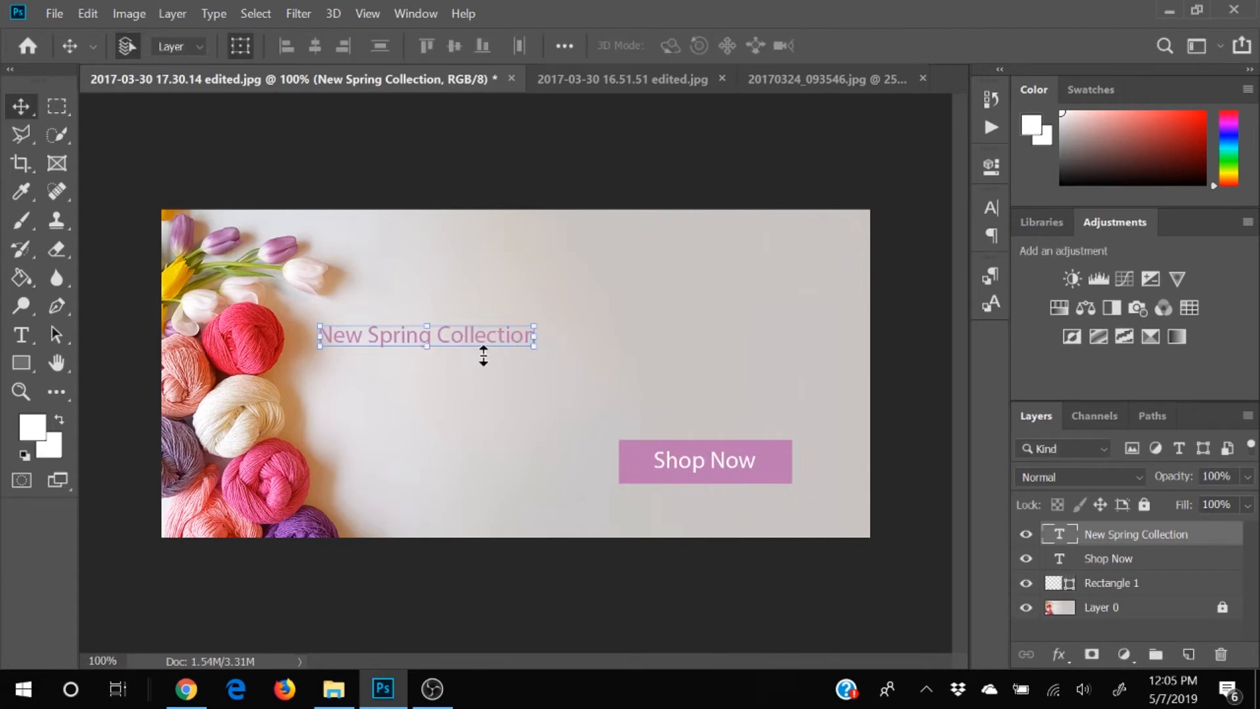
Step: Enlarge the "New Spring Collection" text to about 217%, place it across the area beside the yarn, and commit the transform
left_click(529, 344)
left_click_drag(531, 343, 813, 435)
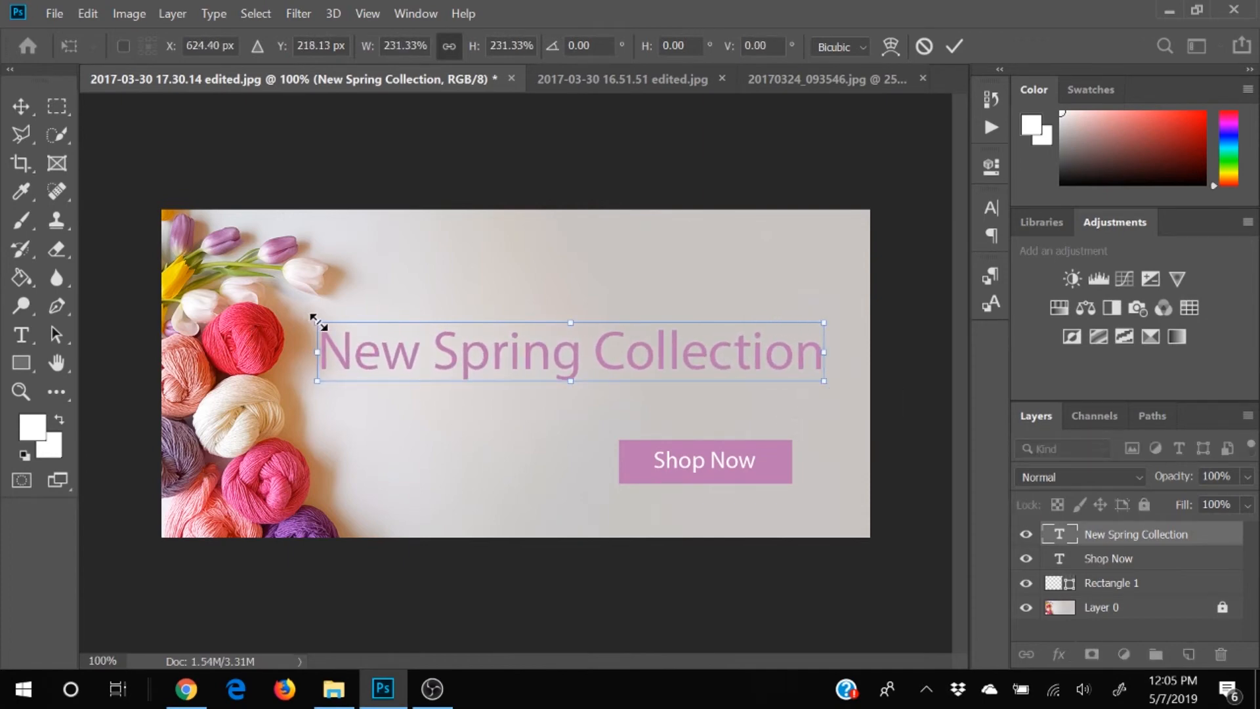
left_click_drag(317, 323, 350, 324)
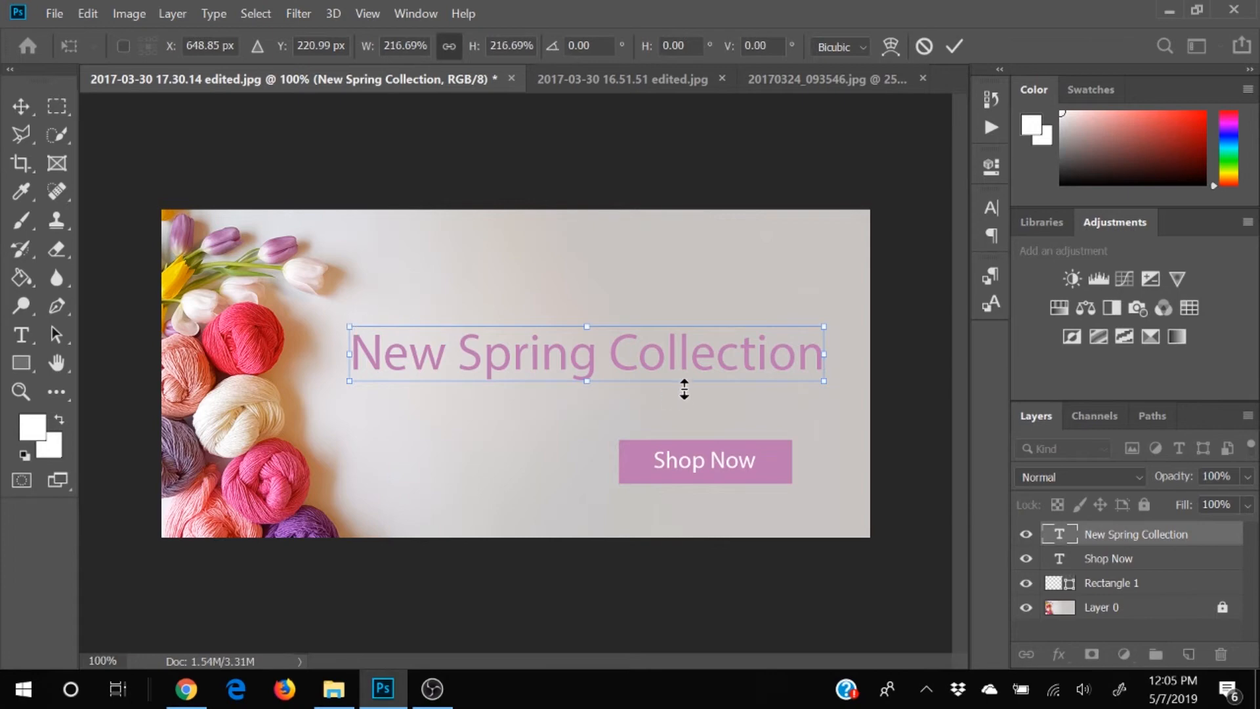
mouse_move(683, 347)
left_mouse_down()
mouse_move(679, 389)
mouse_move(688, 339)
left_mouse_up()
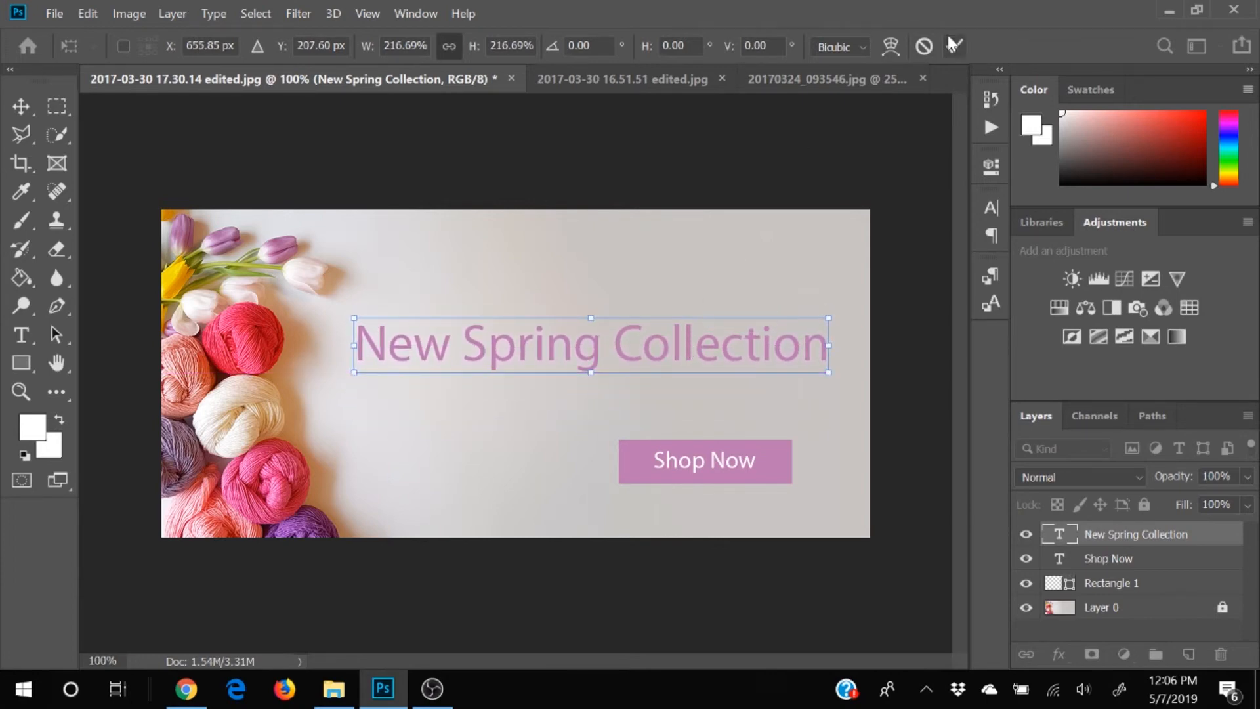
key("Return")
Step: Move the linked Shop Now button up to just below the end of the headline and deselect it
left_click_drag(775, 454, 795, 397)
left_click(917, 238)
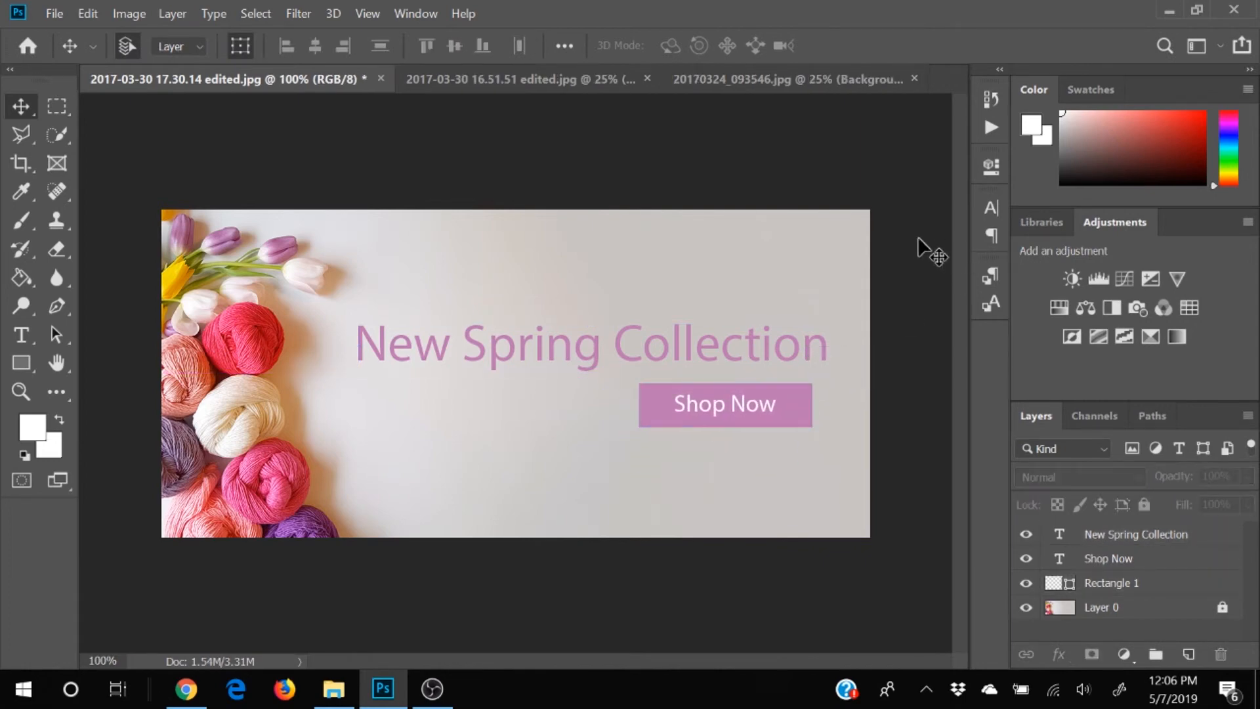
Step: Open the Character settings for the "New Spring Collection" text, try Faux Bold and remove it, and apply All Caps
left_click(619, 346)
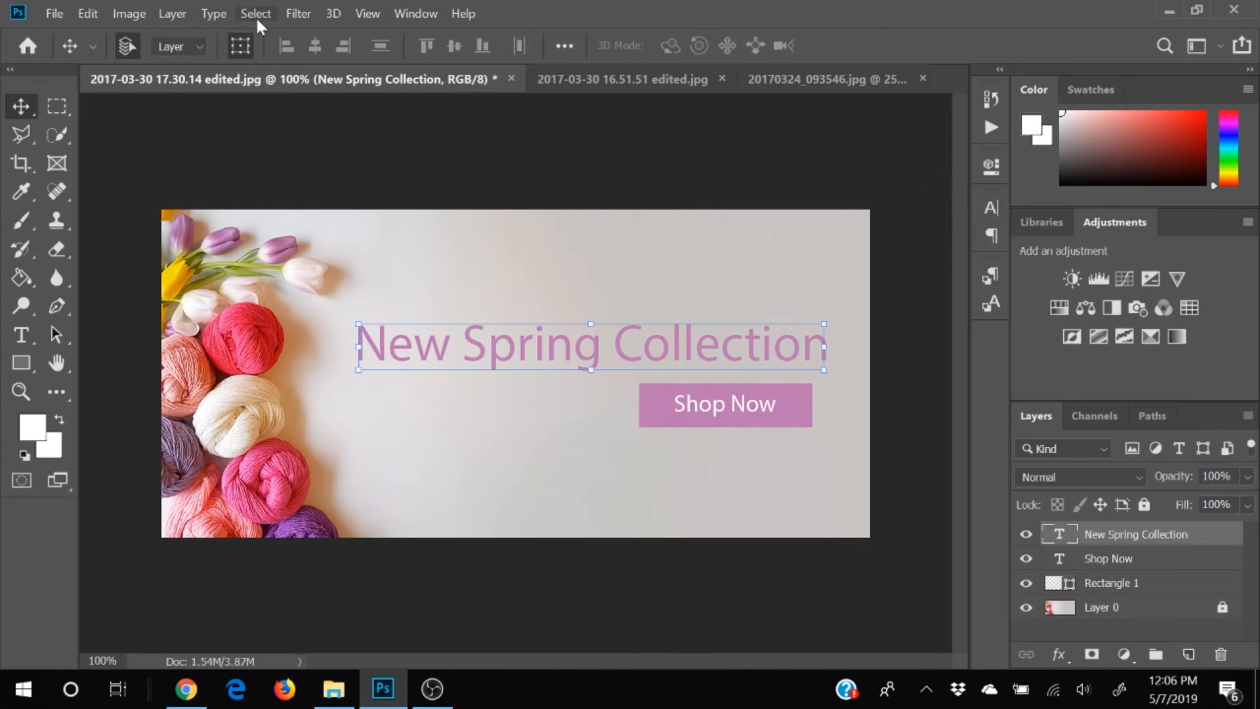
left_click(420, 17)
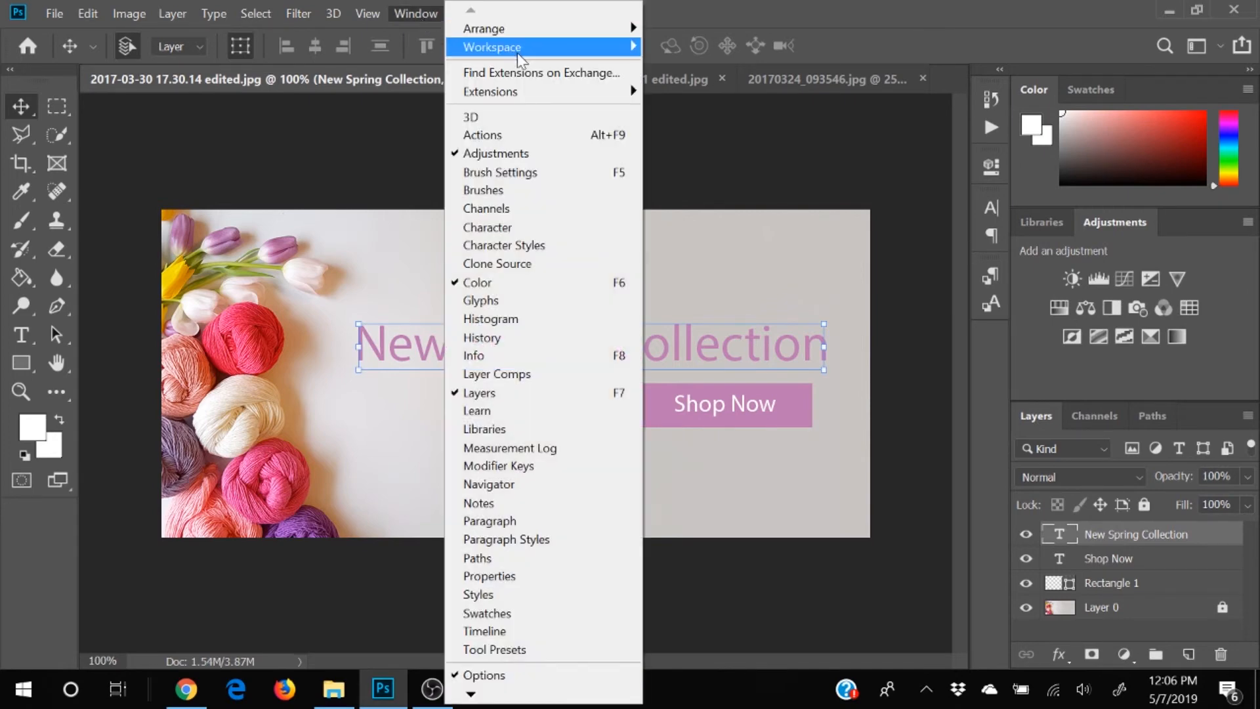
left_click(525, 230)
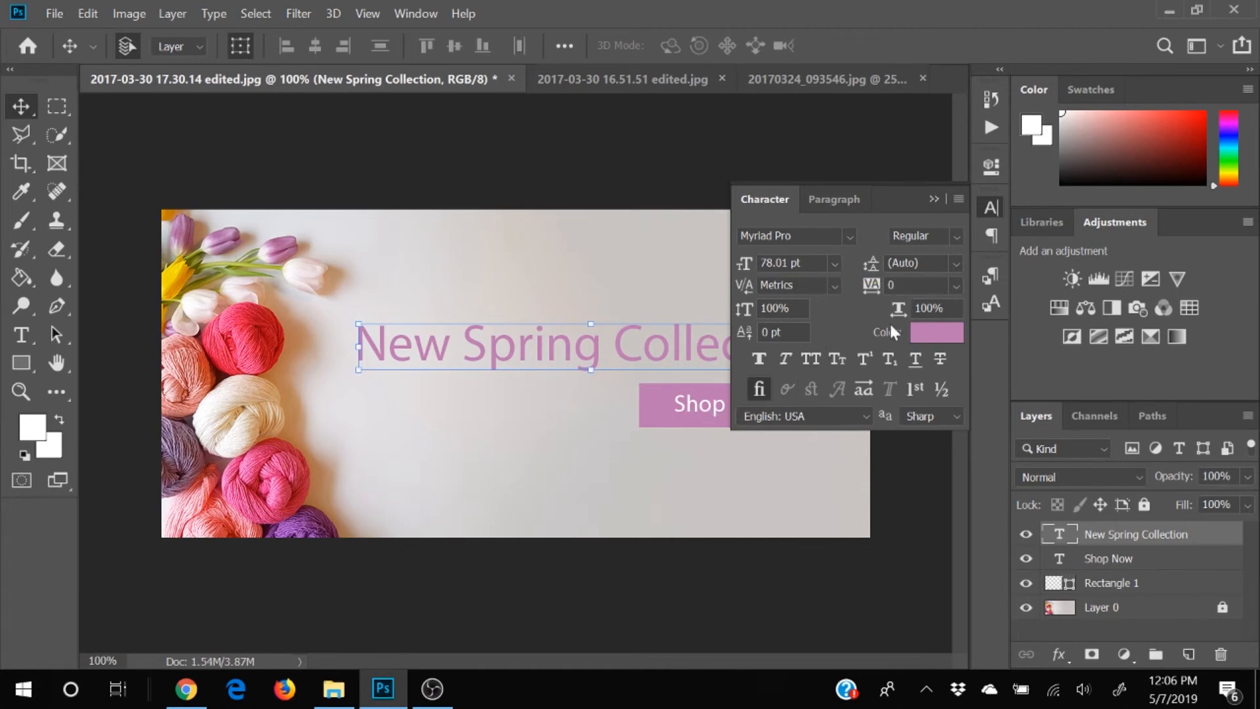
left_click(755, 363)
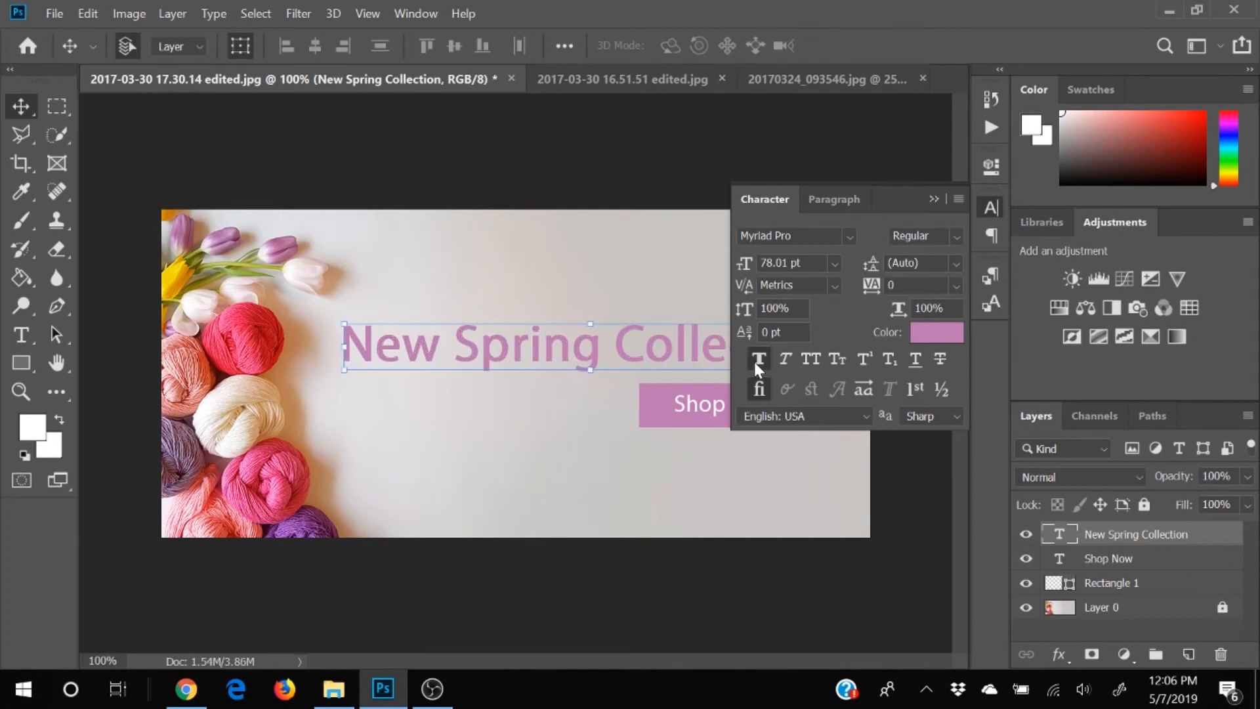
left_click(756, 363)
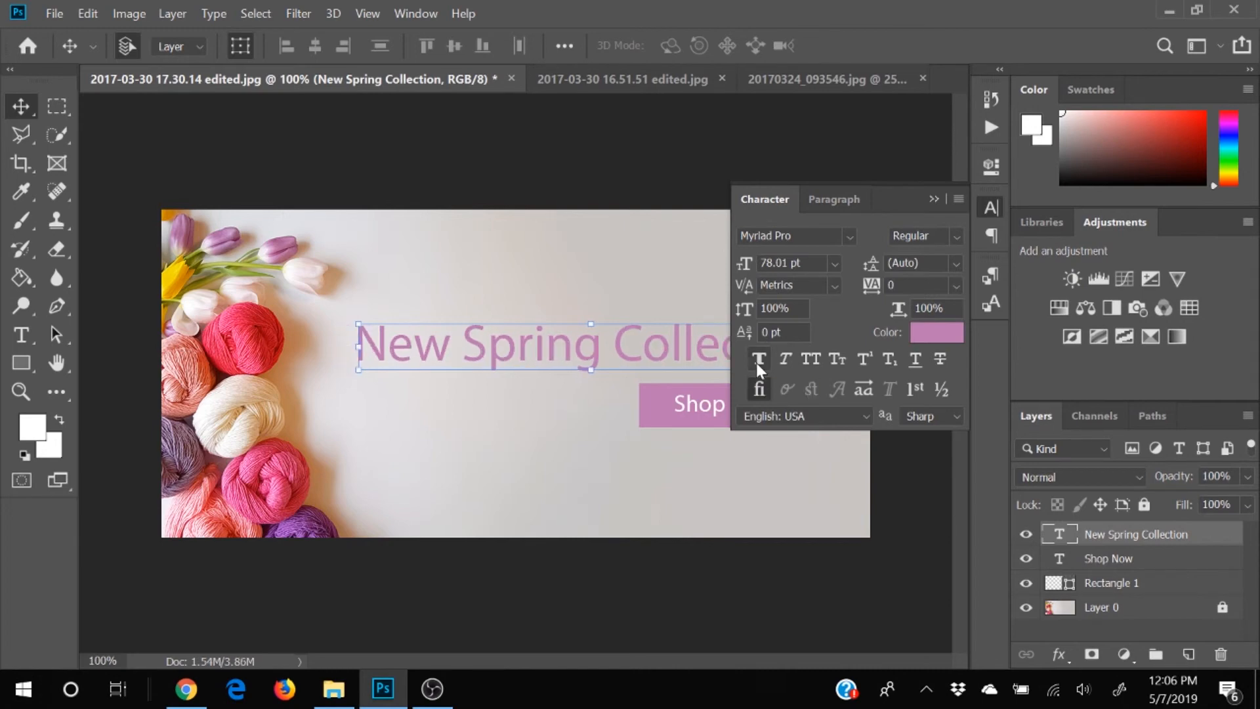
left_click(811, 360)
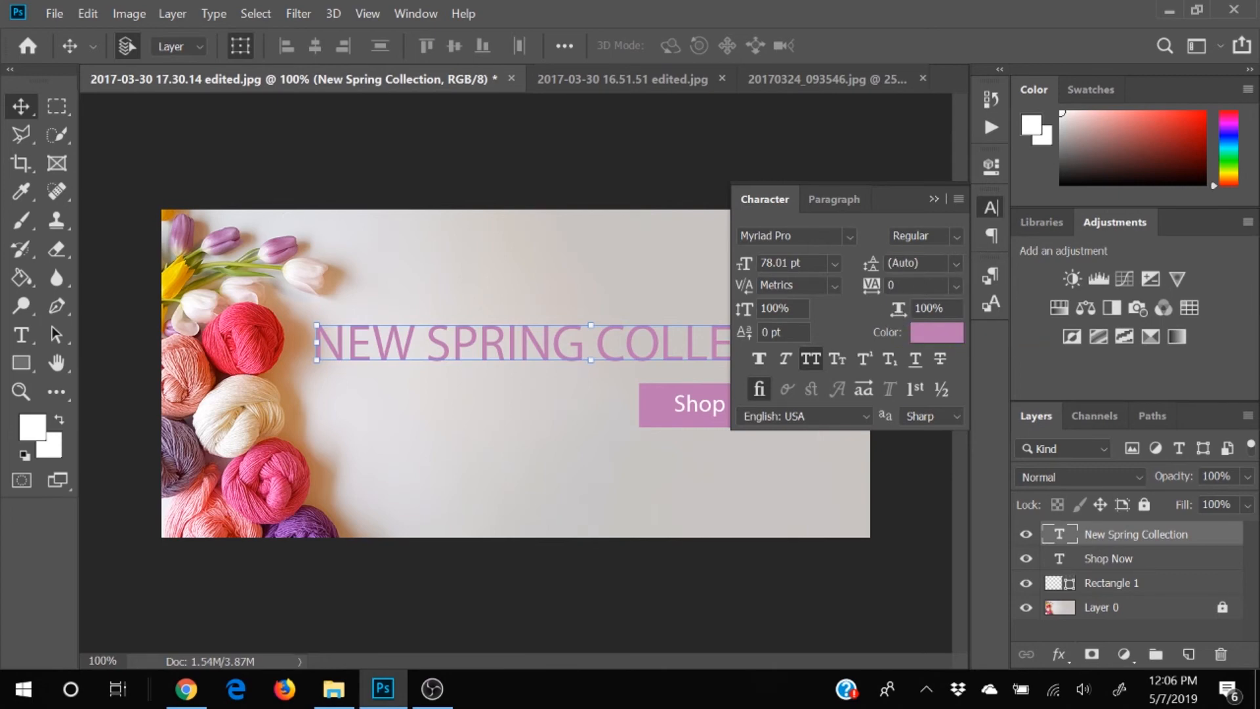
Step: Try tracking values of 50 and 75 on the headline, set the tracking to 76, and collapse the Character settings
left_click(955, 285)
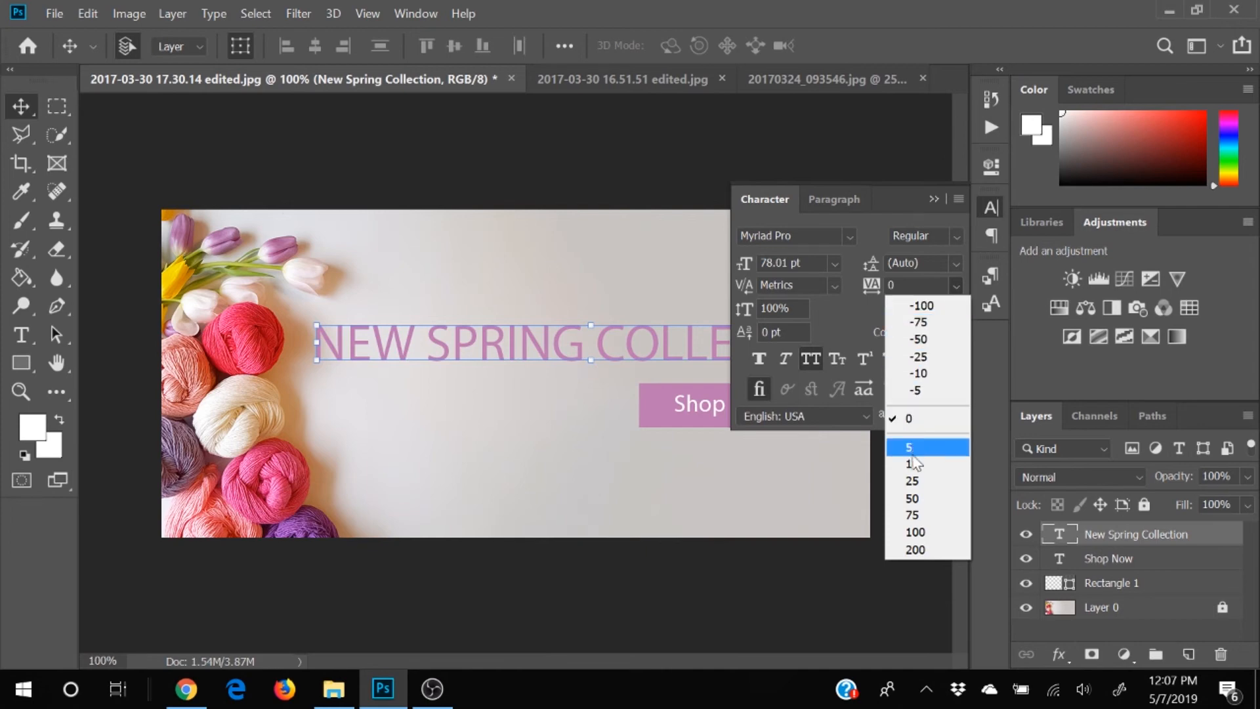
left_click(914, 502)
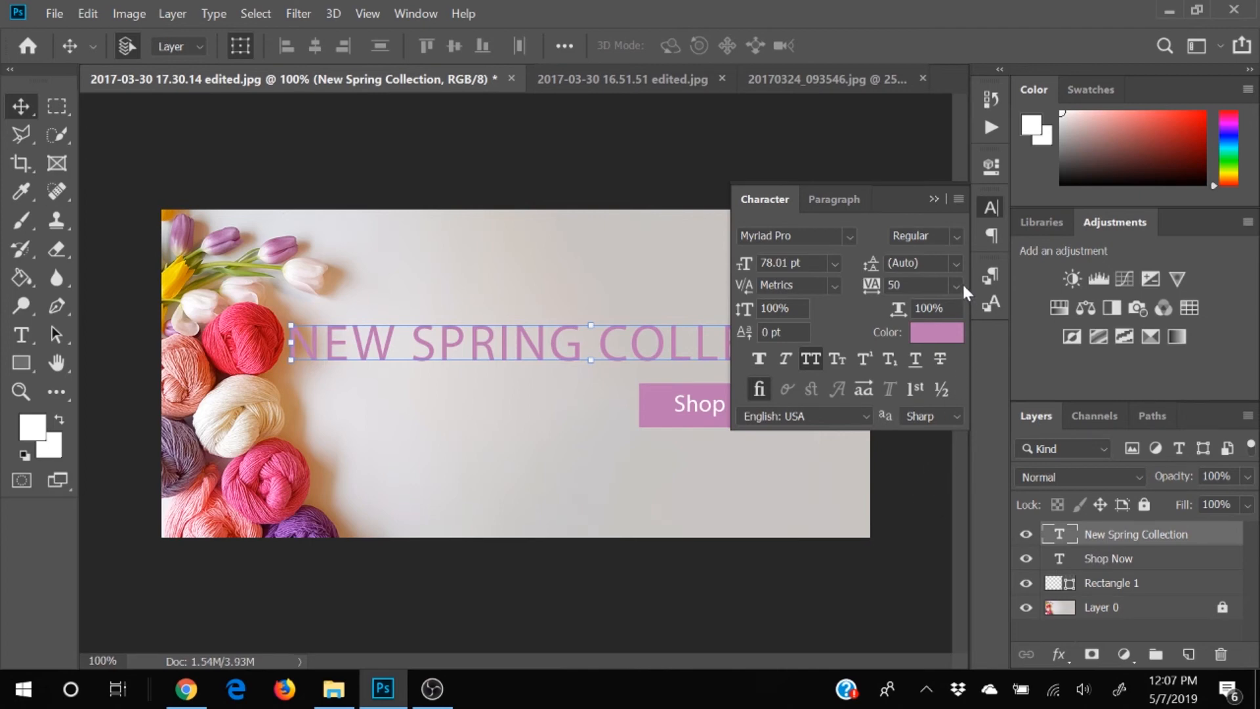
left_click(956, 285)
left_click(940, 515)
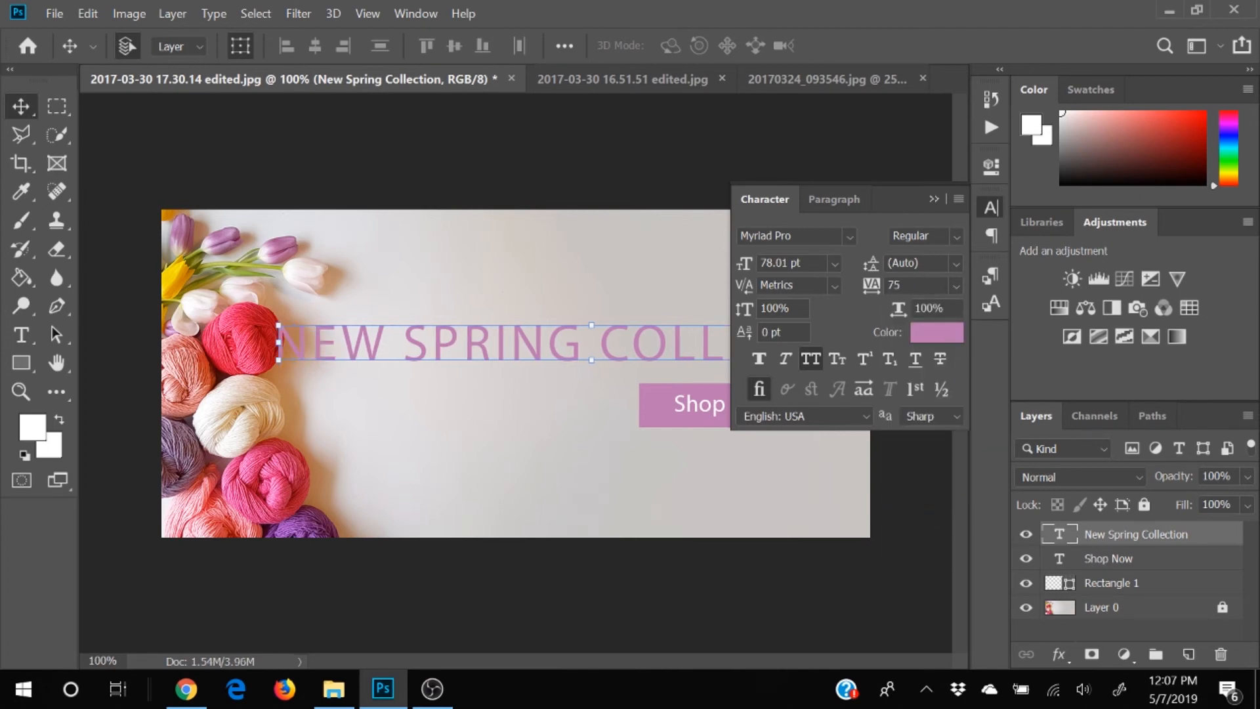
left_click_drag(904, 285, 884, 286)
type("76")
key("Return")
left_click(934, 198)
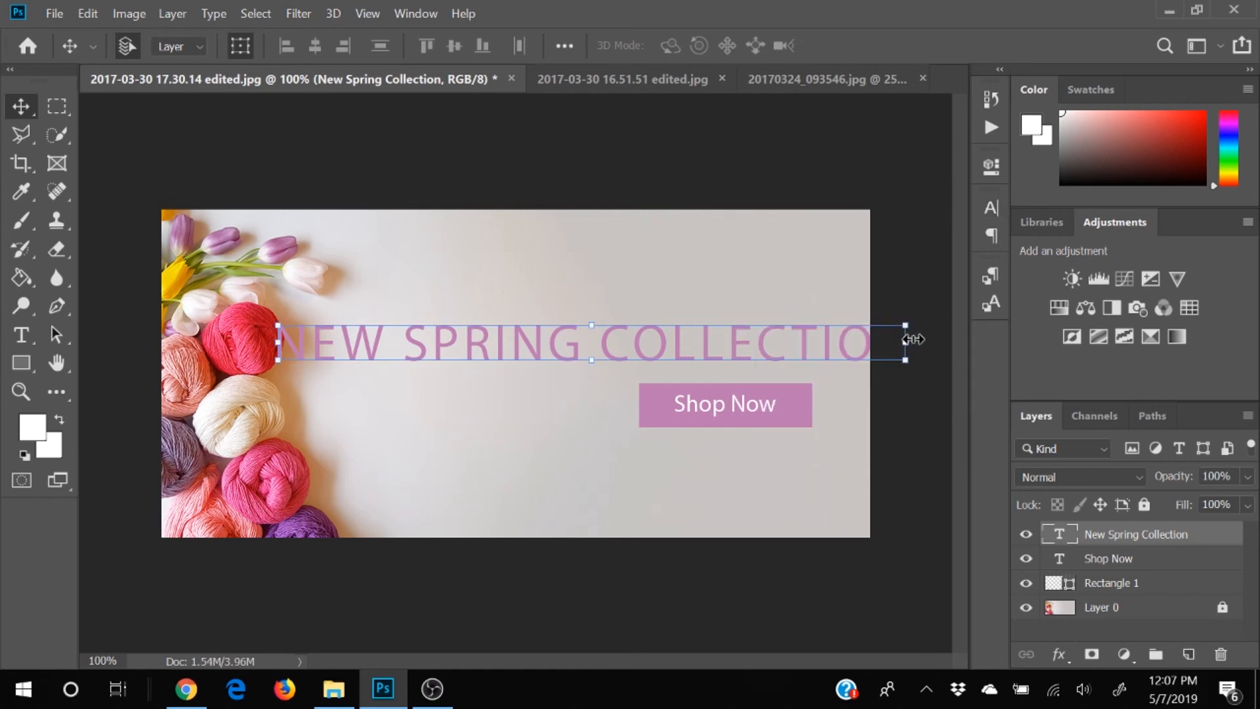
Step: Scale the all-caps headline down to about 78% so it fits between the yarn and the banner's edge, and commit it
key("ctrl+t")
left_click_drag(906, 339, 830, 372)
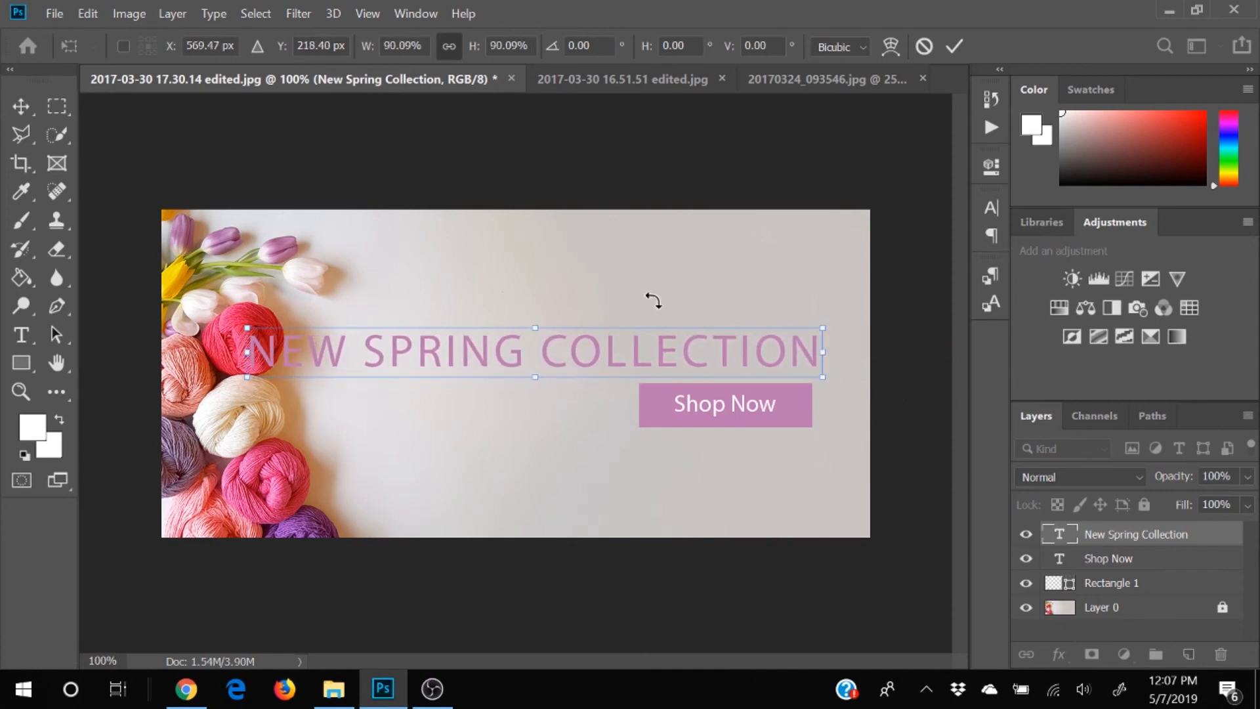
left_click_drag(244, 326, 321, 334)
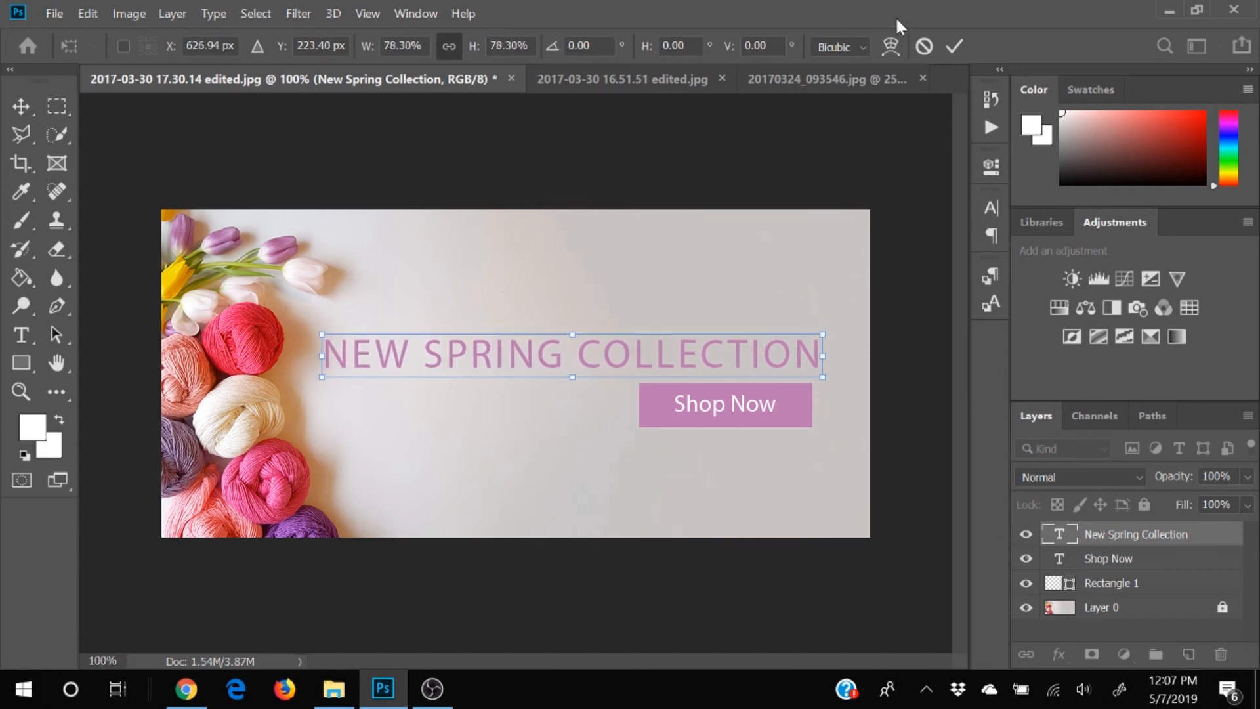
left_click(954, 46)
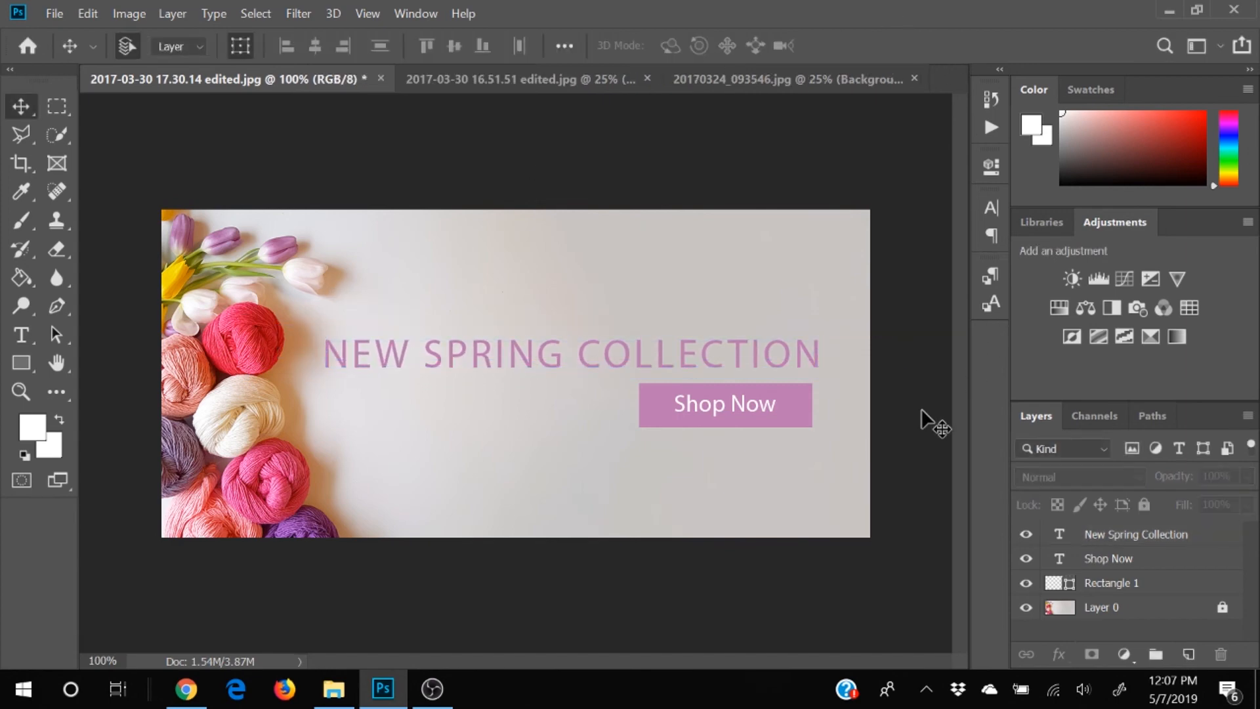